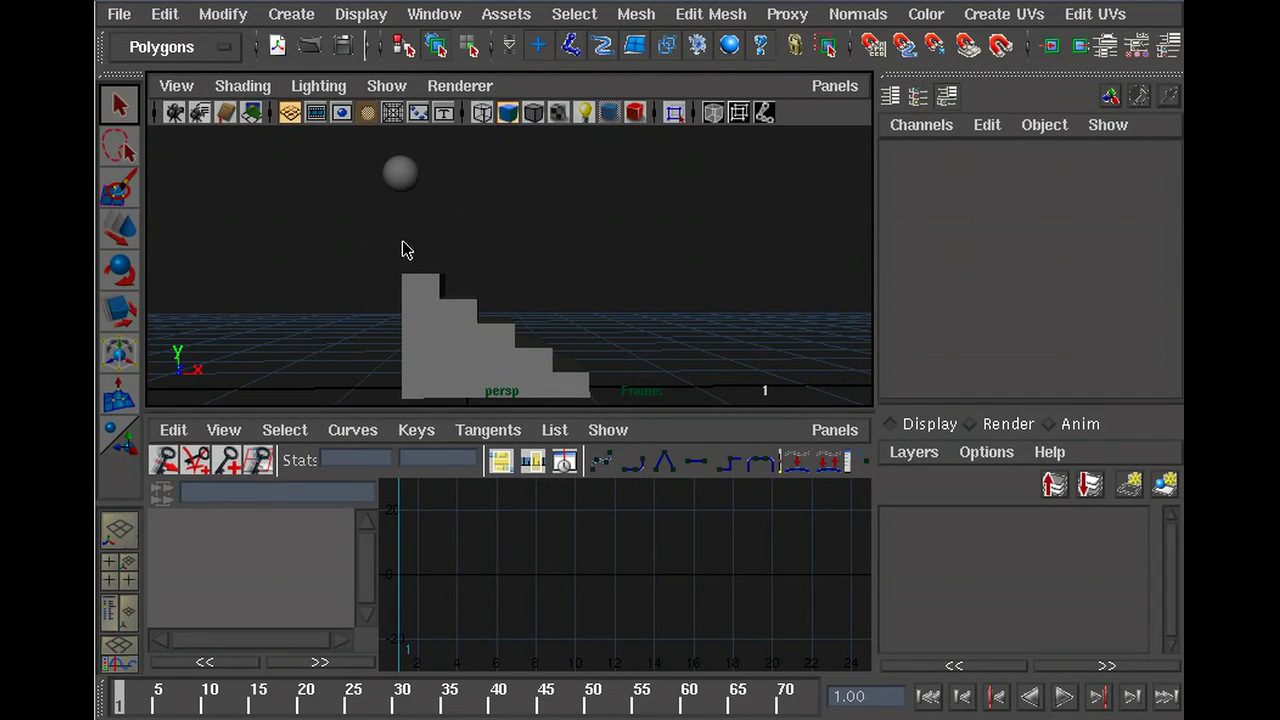
Step: Select the ball and show the perspective view above the Graph Editor, giving the perspective view more height
{"action": "left_click", "coordinate": [400, 182]}
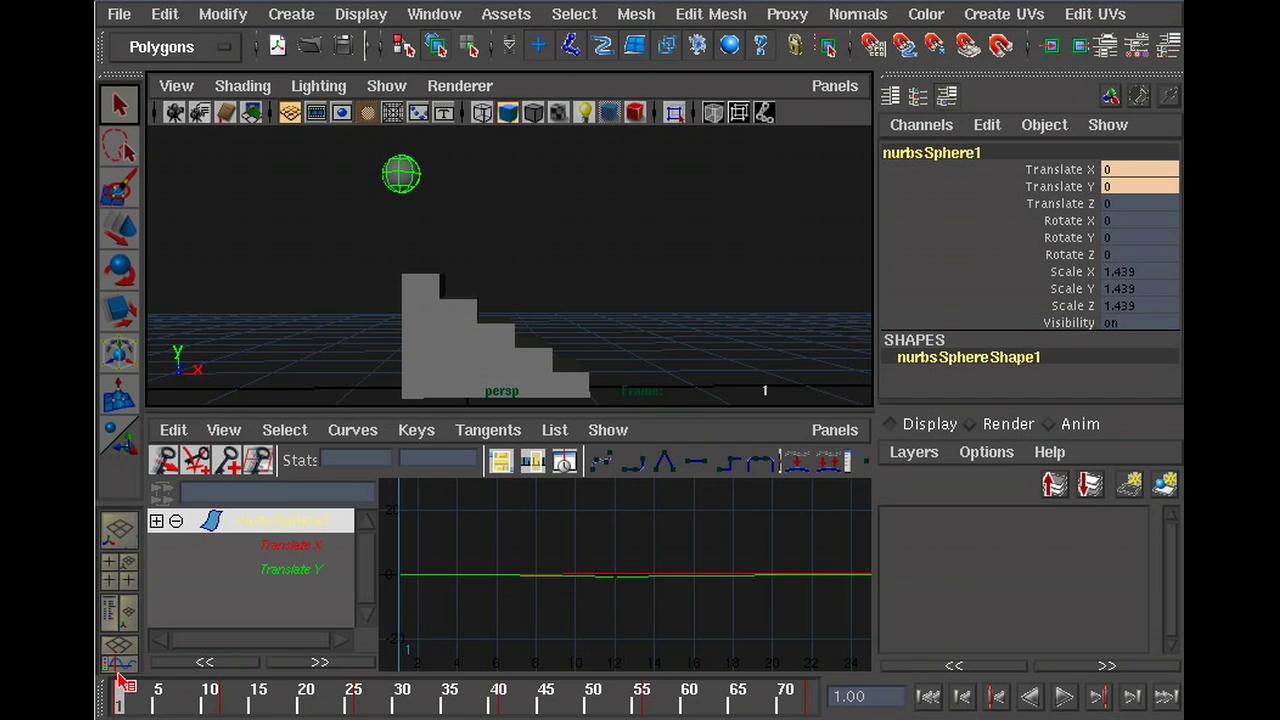
{"action": "left_click", "coordinate": [118, 538]}
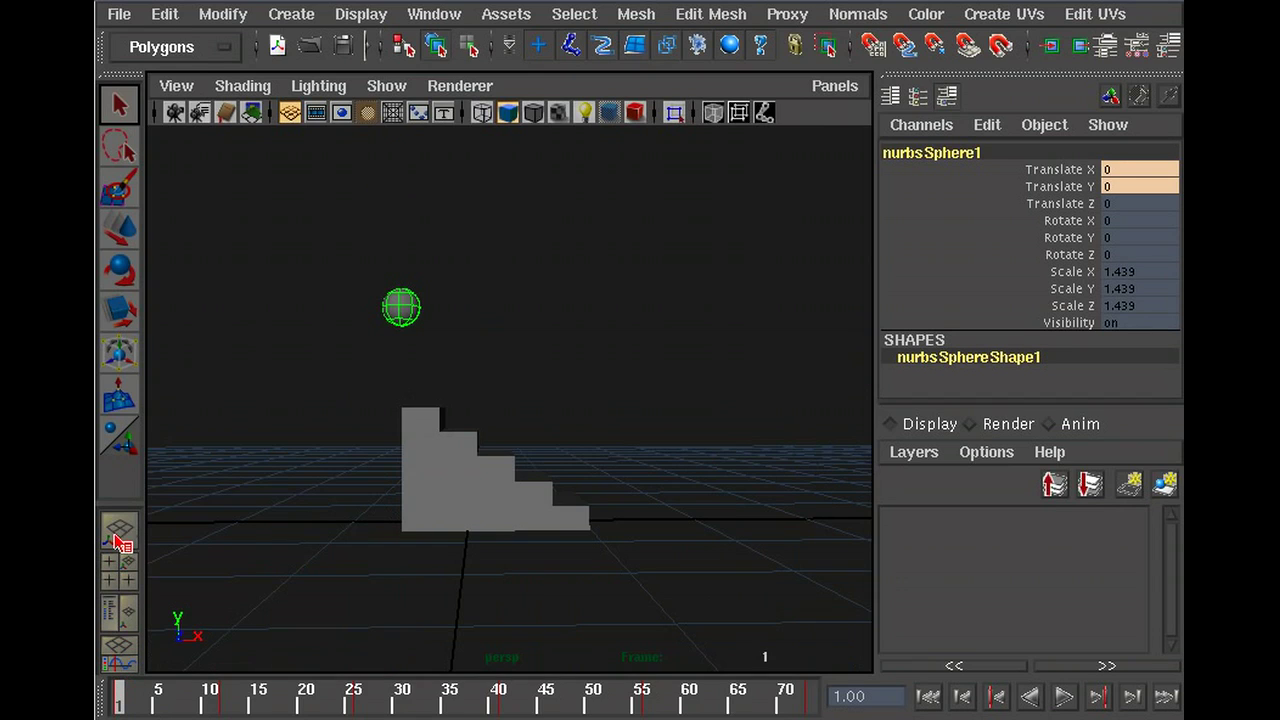
{"action": "left_click", "coordinate": [120, 650]}
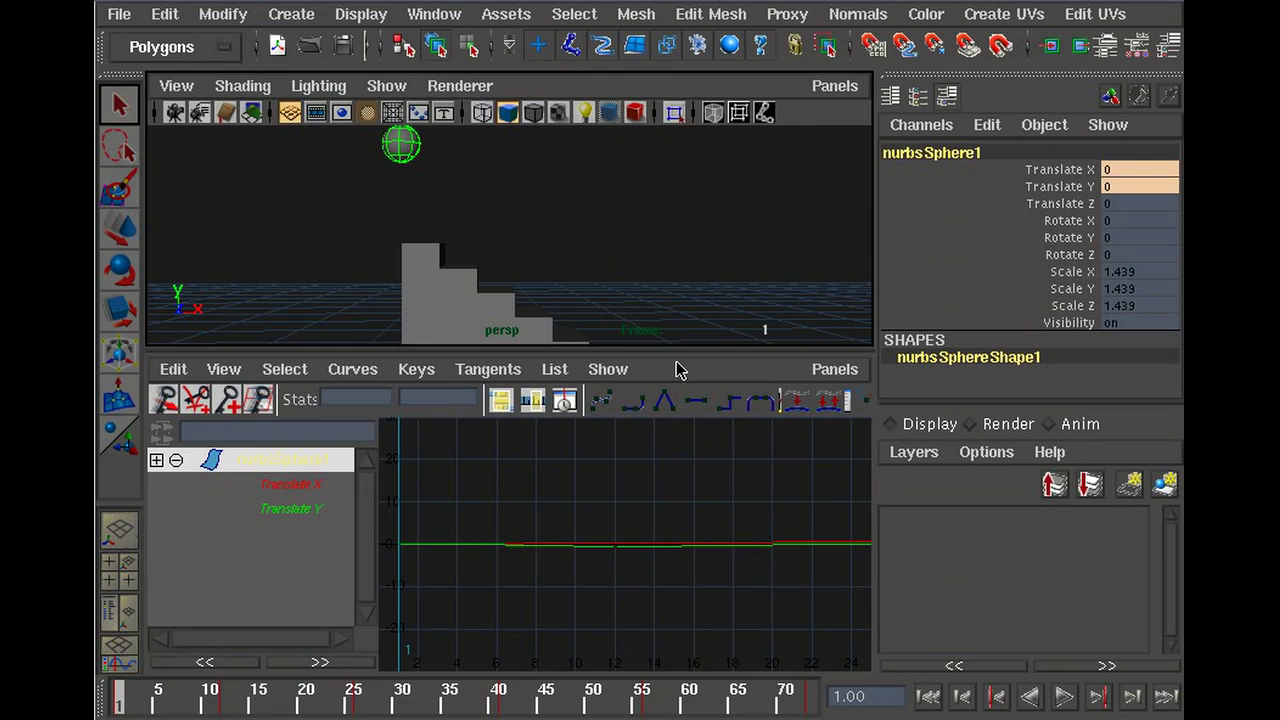
{"action": "left_click_drag", "start_coordinate": [672, 351], "coordinate": [683, 400]}
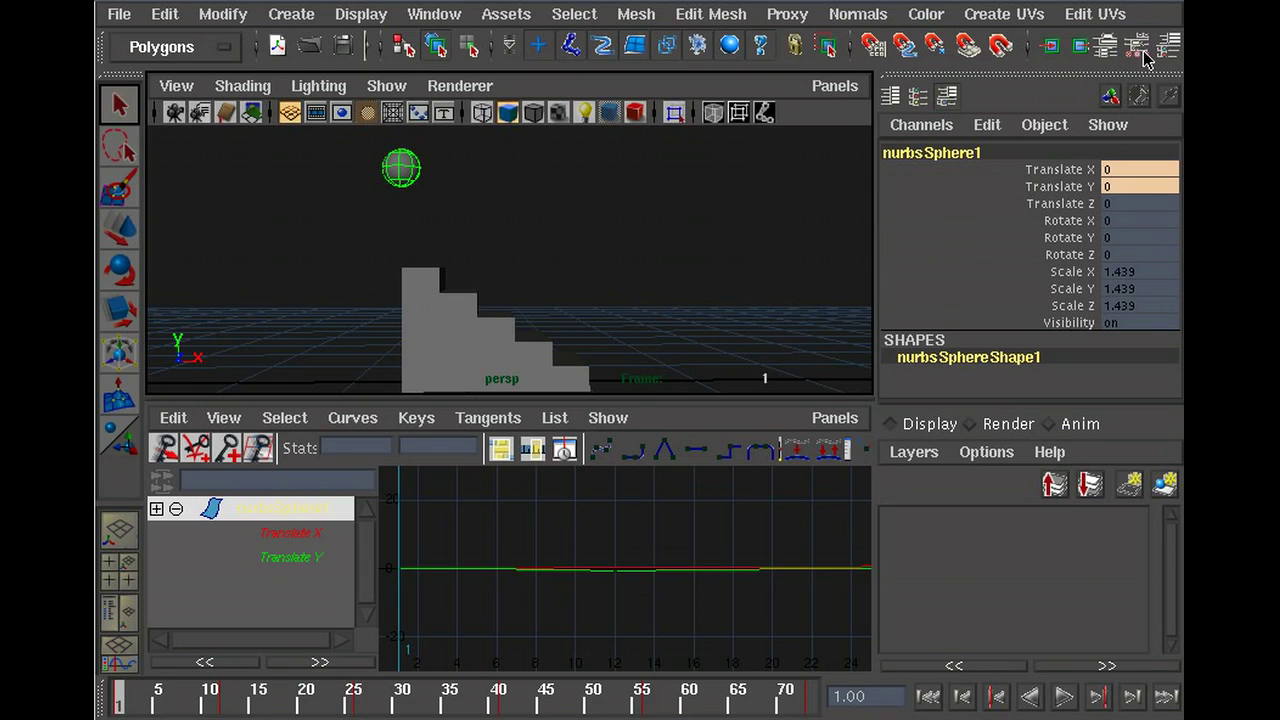
Step: View the ball's Attribute Editor and the Select Tool's settings, and return to the Channel Box
{"action": "left_click", "coordinate": [1107, 46]}
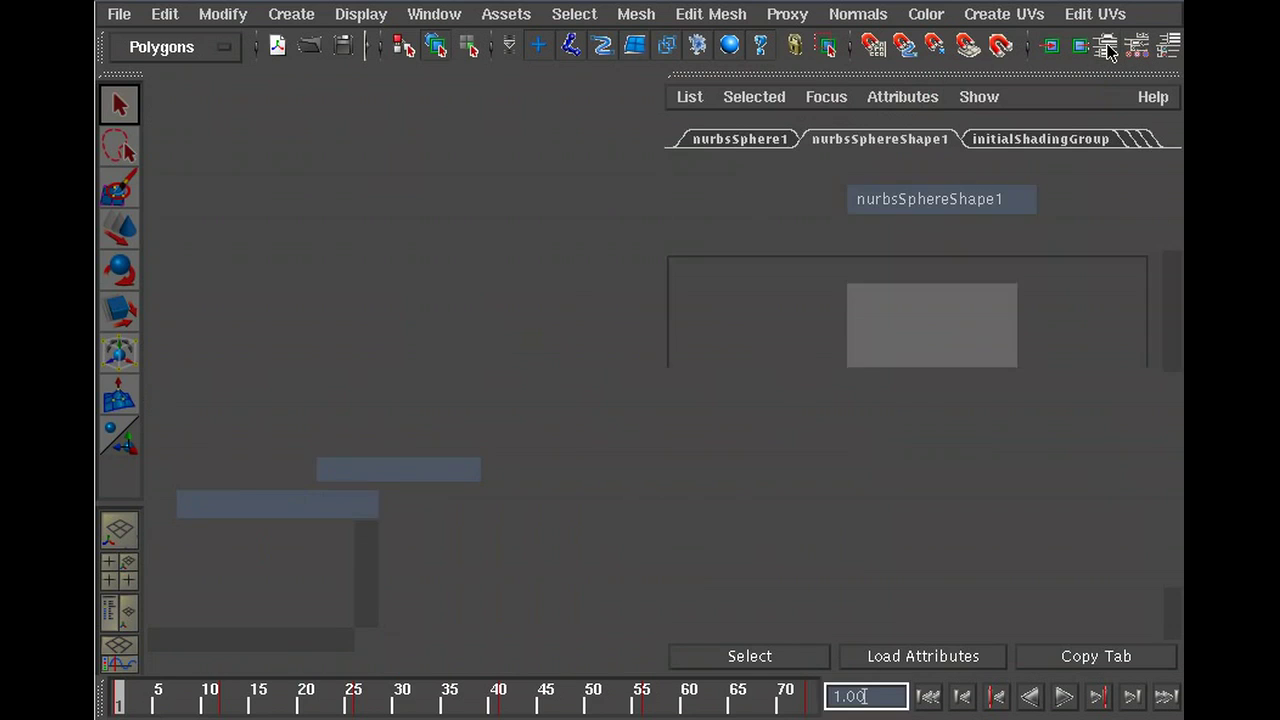
{"action": "left_click", "coordinate": [1137, 47]}
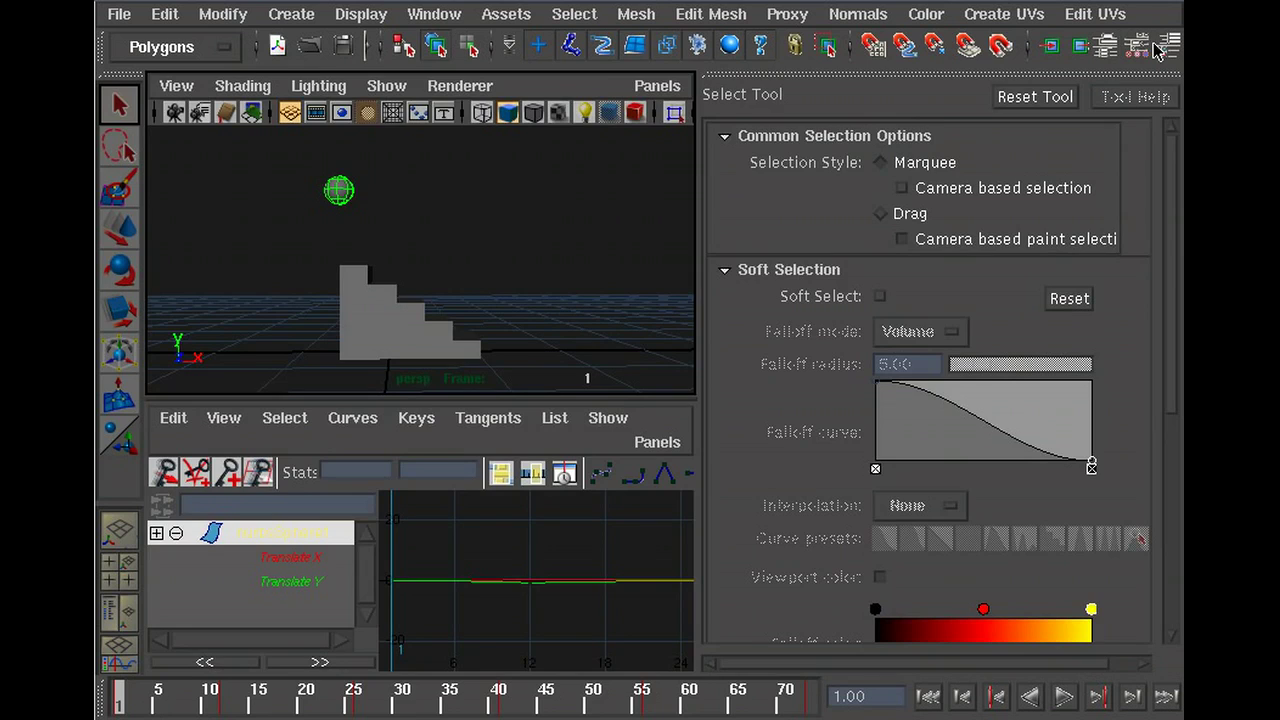
{"action": "left_click", "coordinate": [1167, 46]}
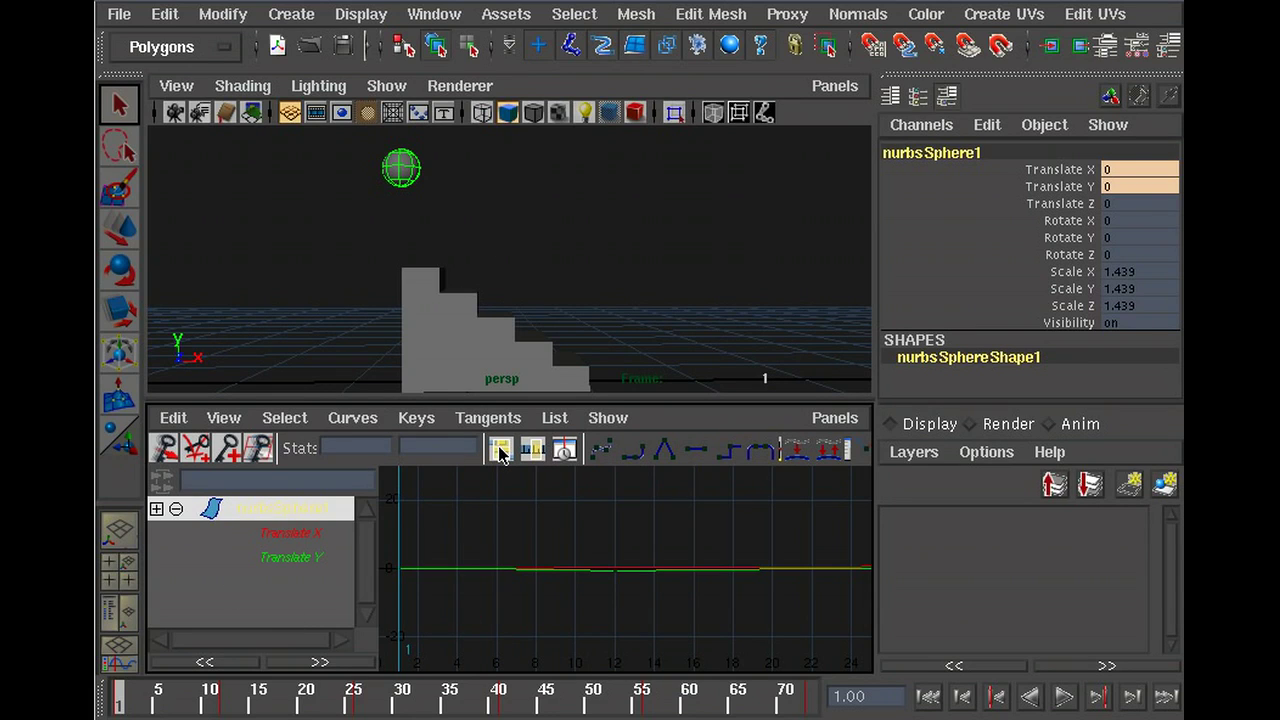
Step: Play the bounce animation, return to frame 1, and examine the ball's Translate Y curve framed in the Graph Editor
{"action": "left_click", "coordinate": [500, 451]}
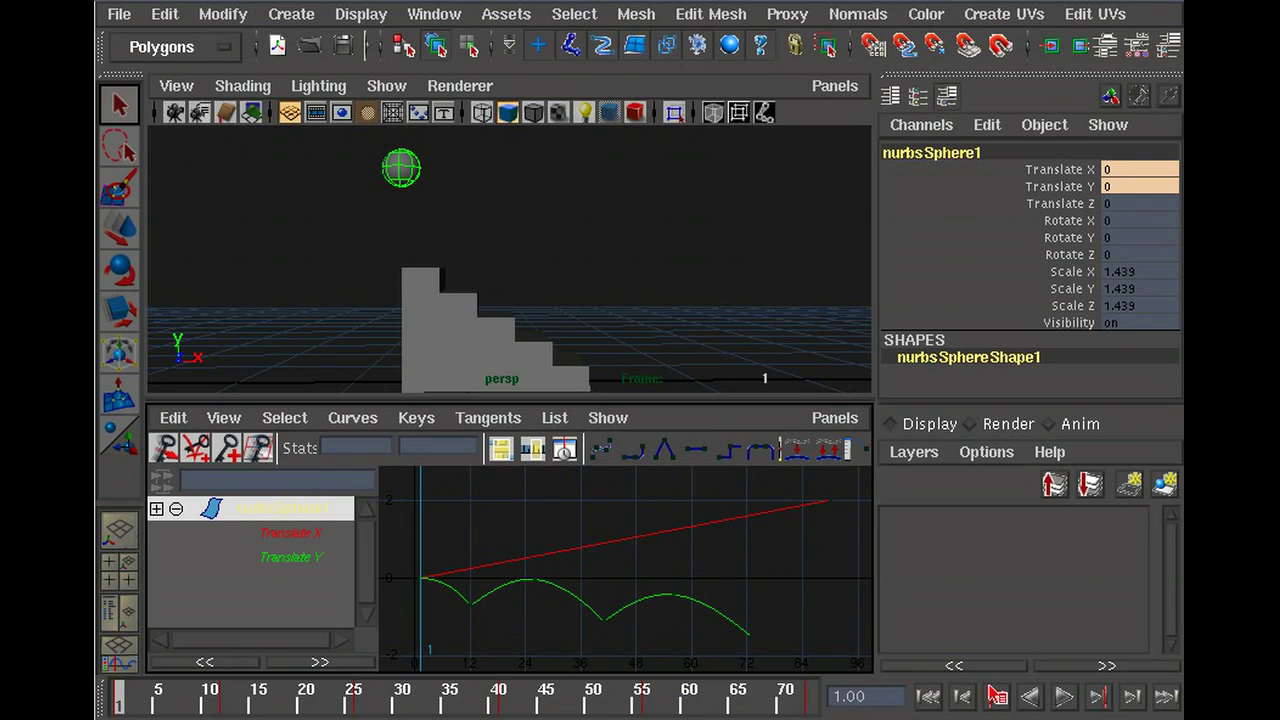
{"action": "left_click", "coordinate": [1065, 697]}
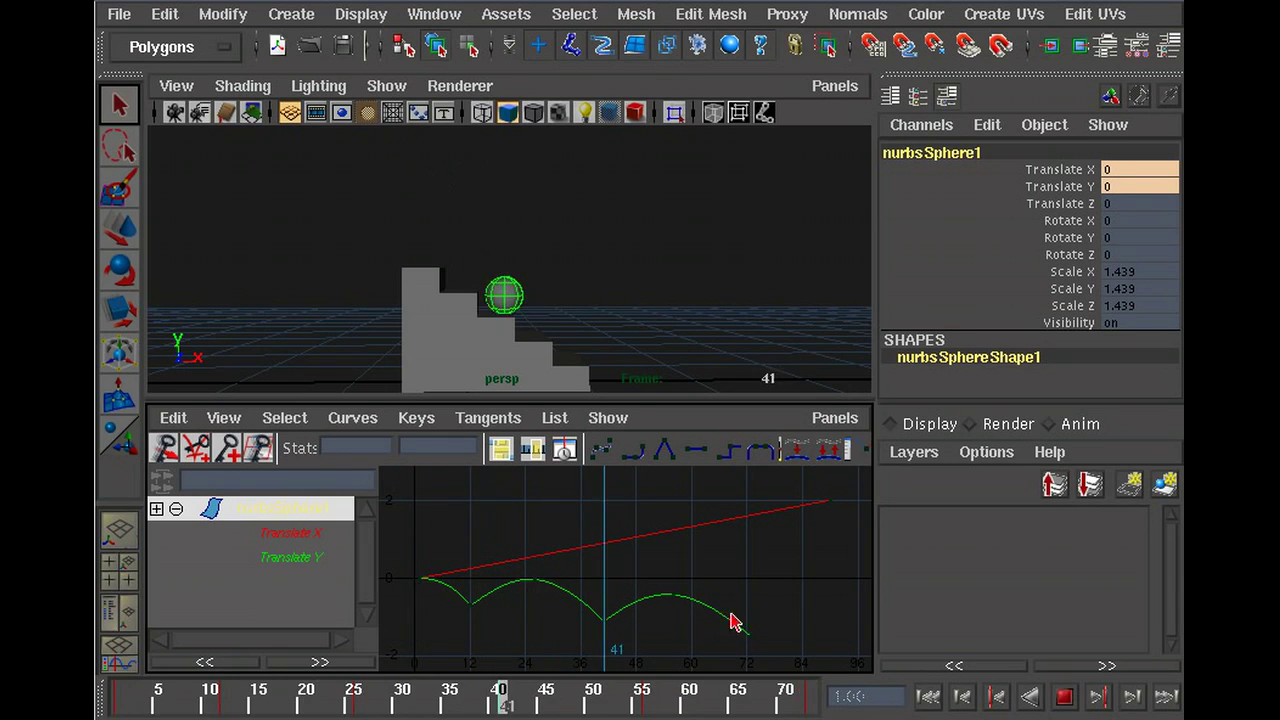
{"action": "left_click", "coordinate": [1062, 693]}
{"action": "left_click", "coordinate": [930, 697]}
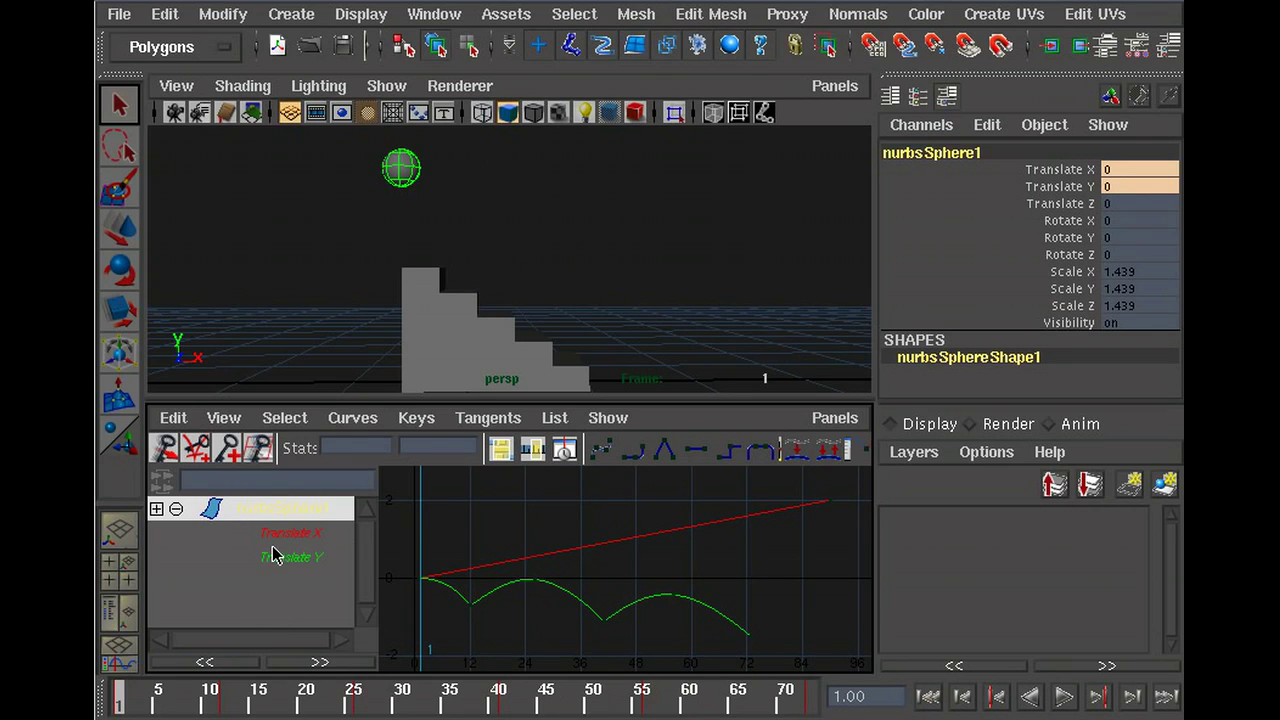
{"action": "left_click", "coordinate": [276, 556]}
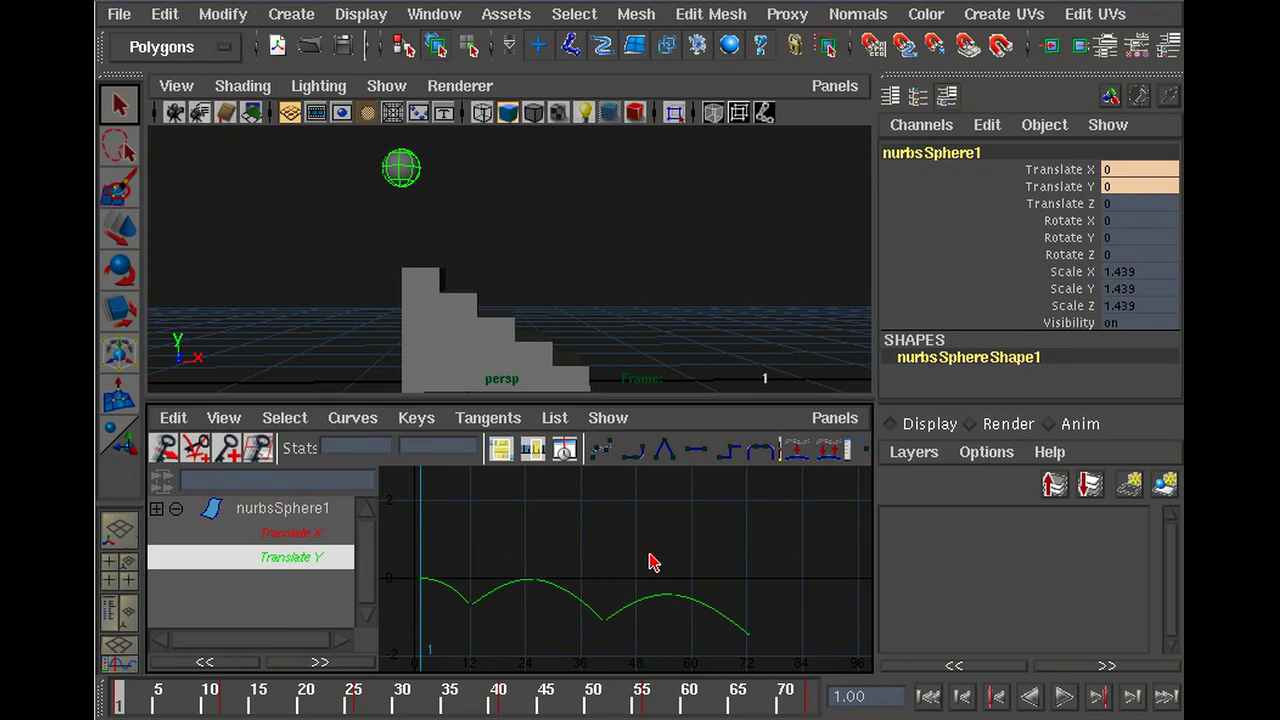
{"action": "left_click", "coordinate": [503, 452]}
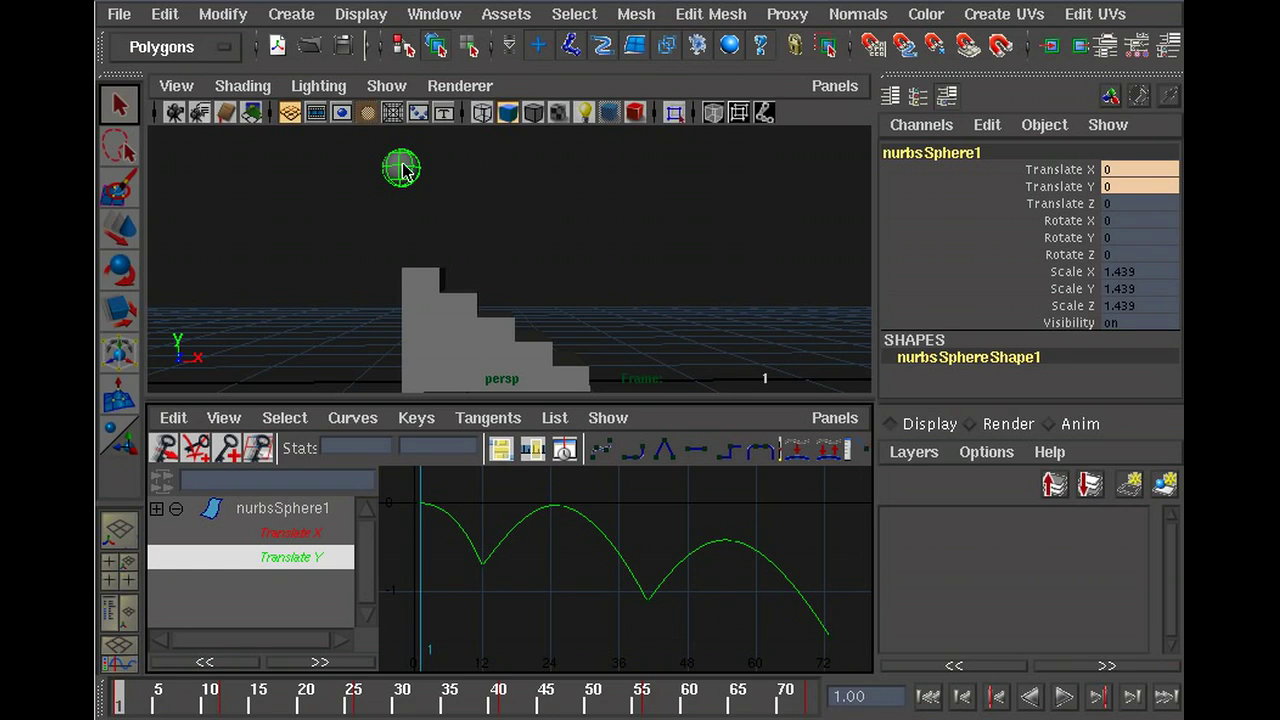
Step: Try to scale the ball vertically with the Scale tool, and clear the selection
{"action": "key", "text": "w"}
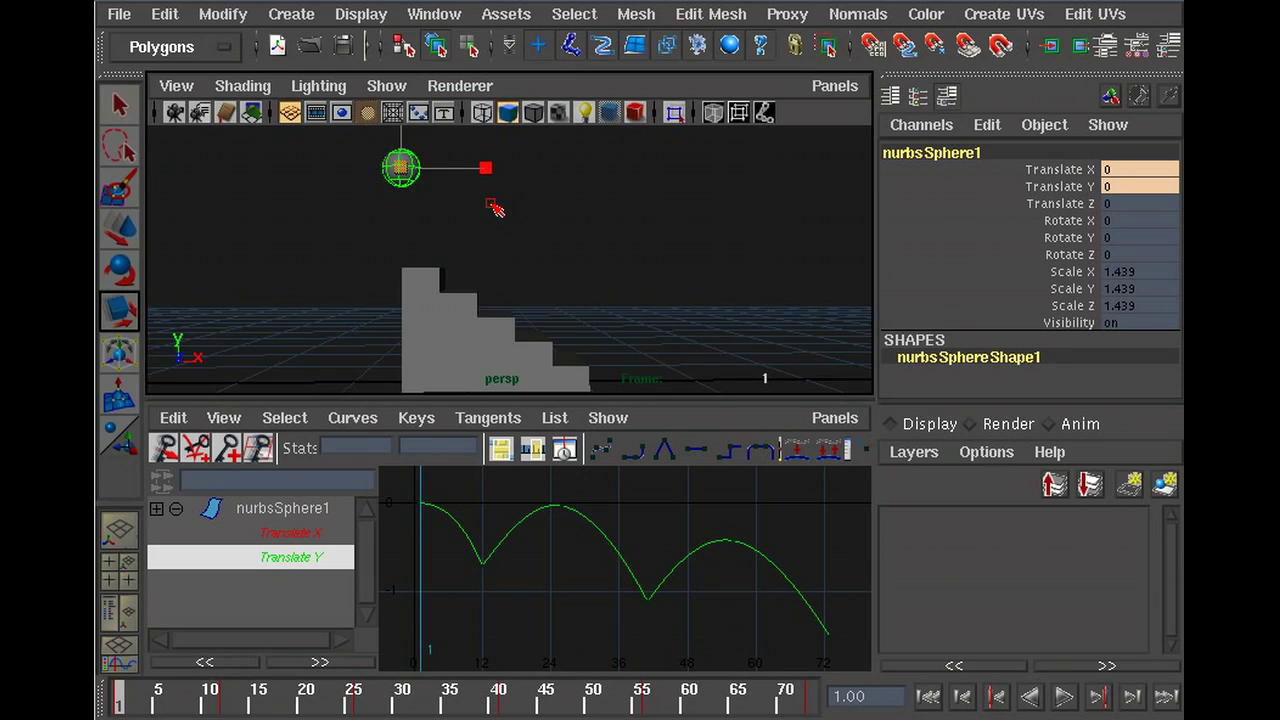
{"action": "scroll", "coordinate": [492, 206], "scroll_direction": "down", "scroll_amount": 2}
{"action": "left_click", "coordinate": [450, 137]}
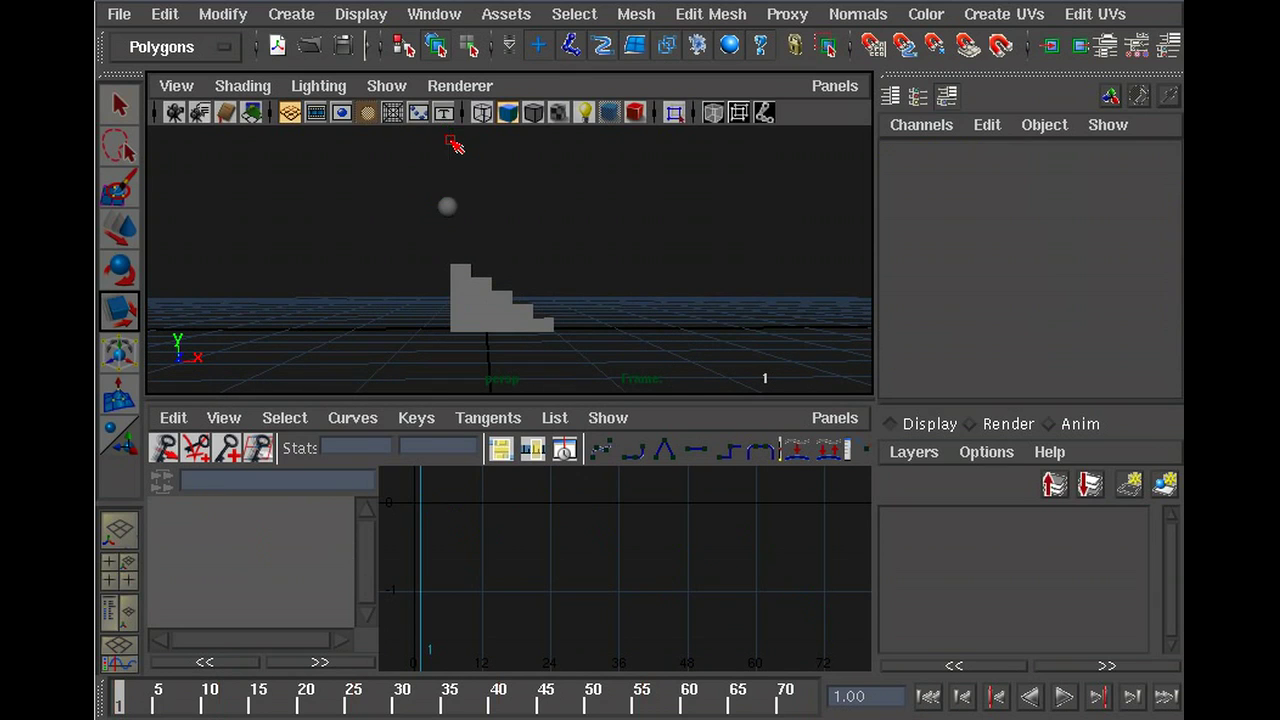
{"action": "left_click", "coordinate": [449, 207]}
{"action": "scroll", "coordinate": [489, 200], "scroll_direction": "up", "scroll_amount": 2}
{"action": "scroll", "coordinate": [489, 200], "scroll_direction": "up", "scroll_amount": 1}
{"action": "scroll", "coordinate": [489, 200], "scroll_direction": "down", "scroll_amount": 1}
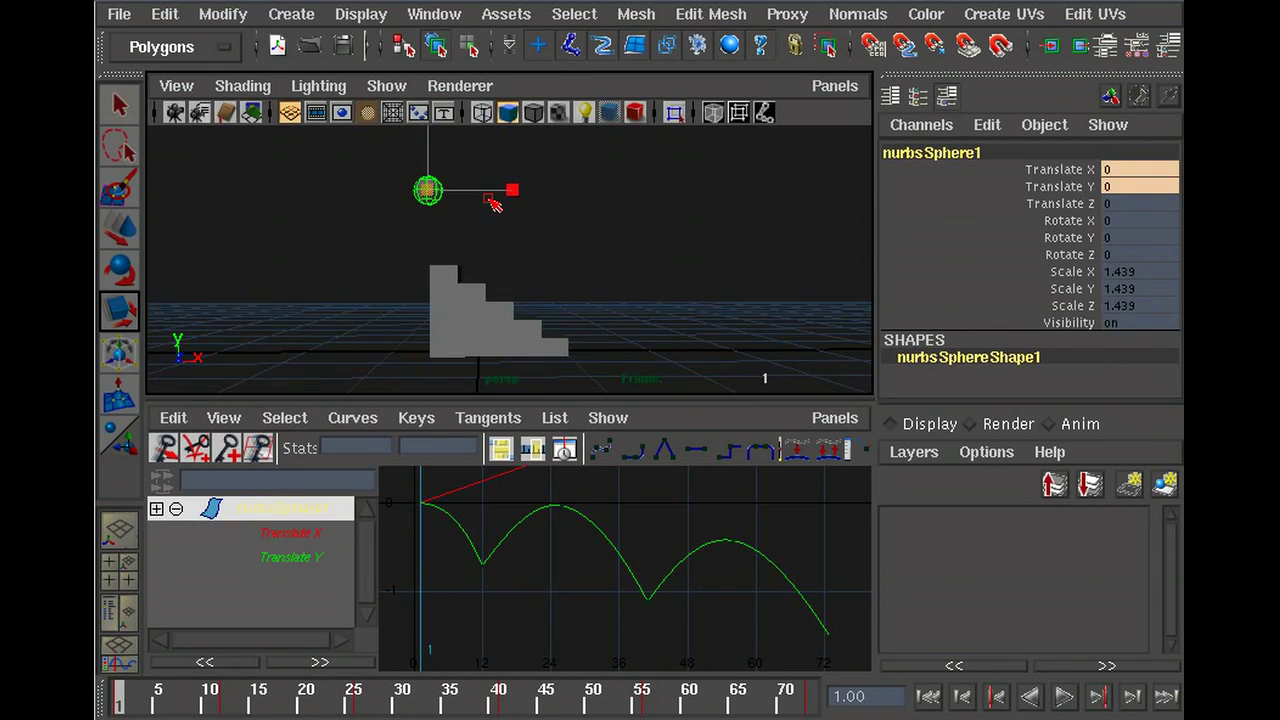
{"action": "middle_click_drag", "start_coordinate": [495, 217], "coordinate": [495, 263], "text": "alt"}
{"action": "left_click_drag", "start_coordinate": [428, 150], "coordinate": [445, 168]}
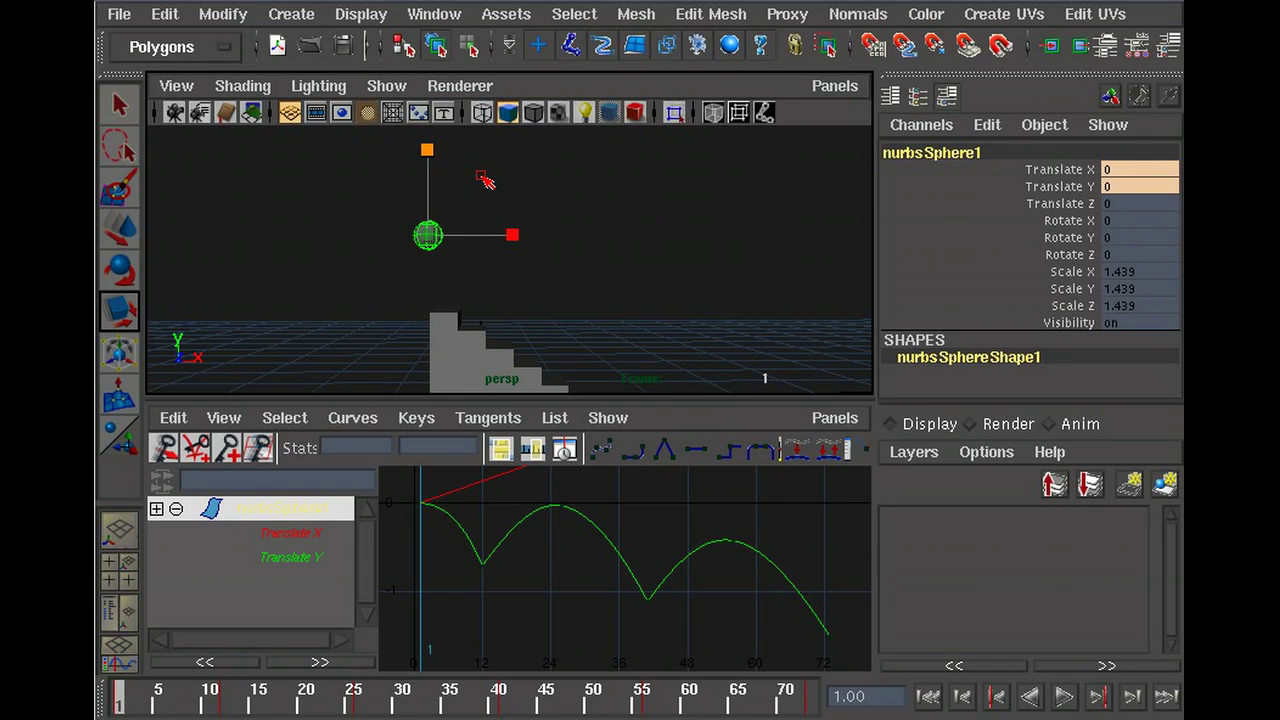
{"action": "left_click", "coordinate": [487, 180]}
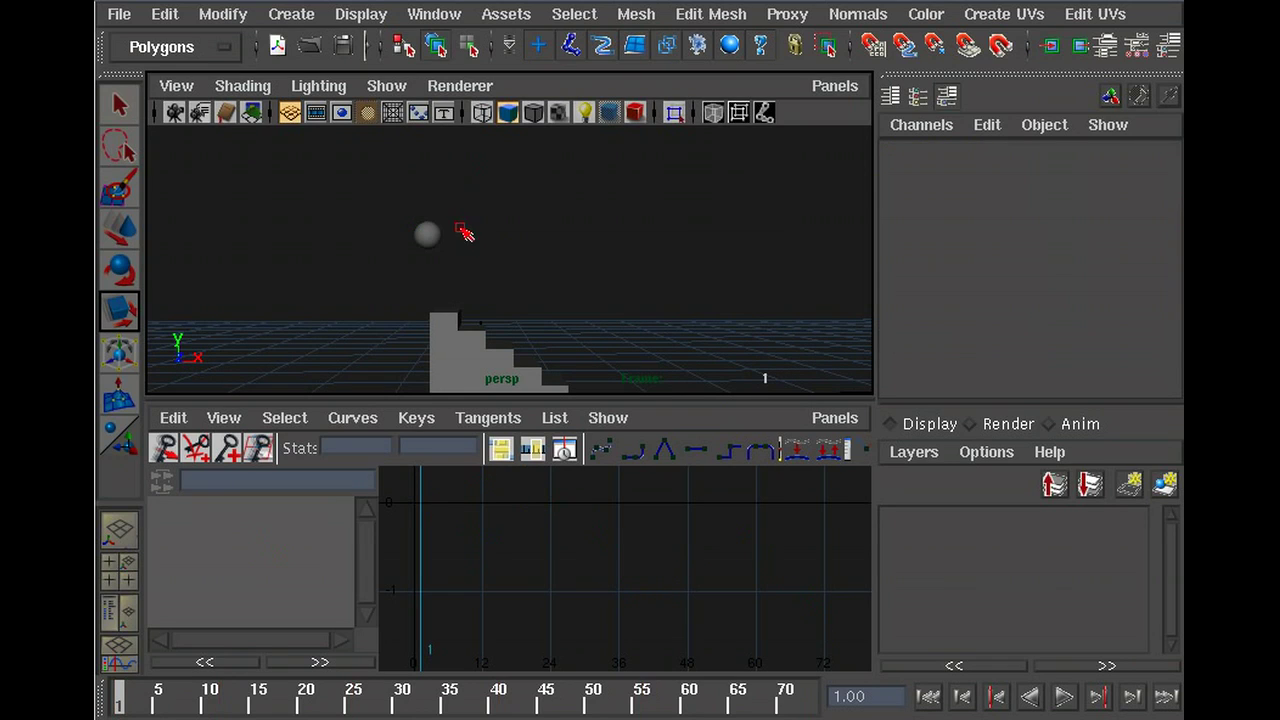
Step: Add a nonlinear Squash deformer to the ball using the Animation menu set
{"action": "left_click", "coordinate": [441, 232]}
{"action": "left_click", "coordinate": [161, 47]}
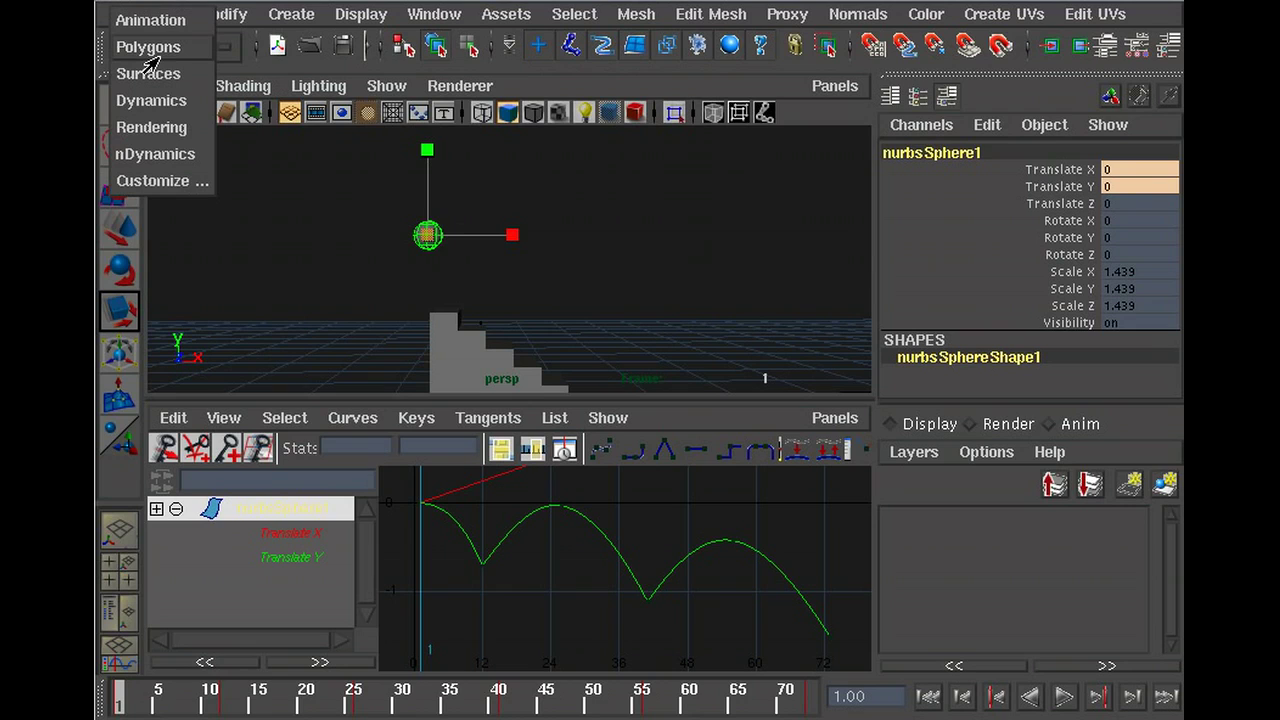
{"action": "left_click", "coordinate": [150, 21]}
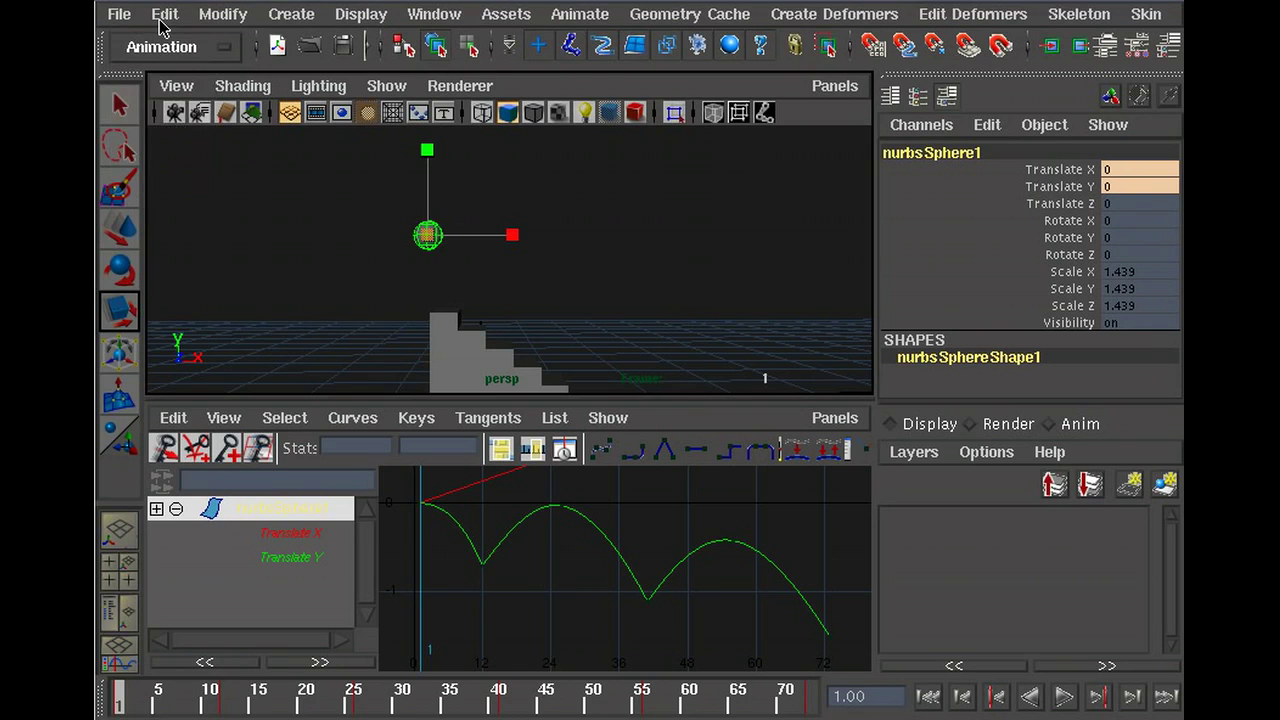
{"action": "left_click", "coordinate": [888, 17]}
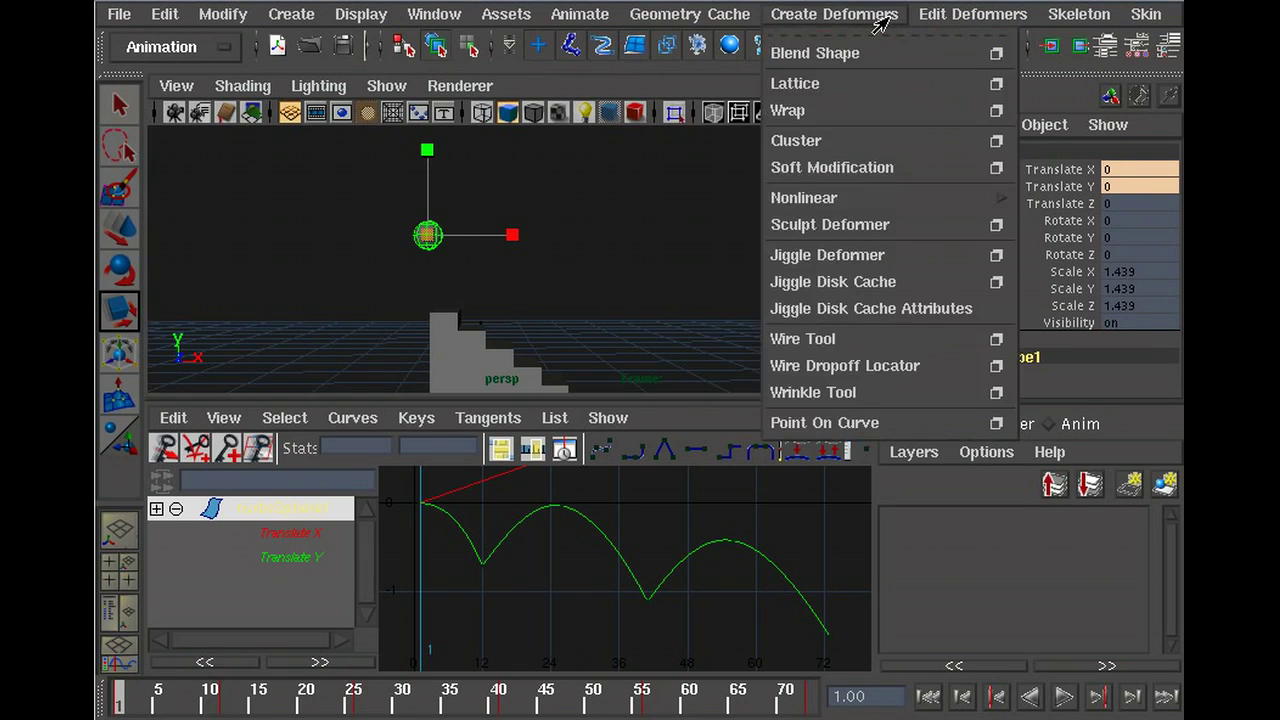
{"action": "mouse_move", "coordinate": [879, 200]}
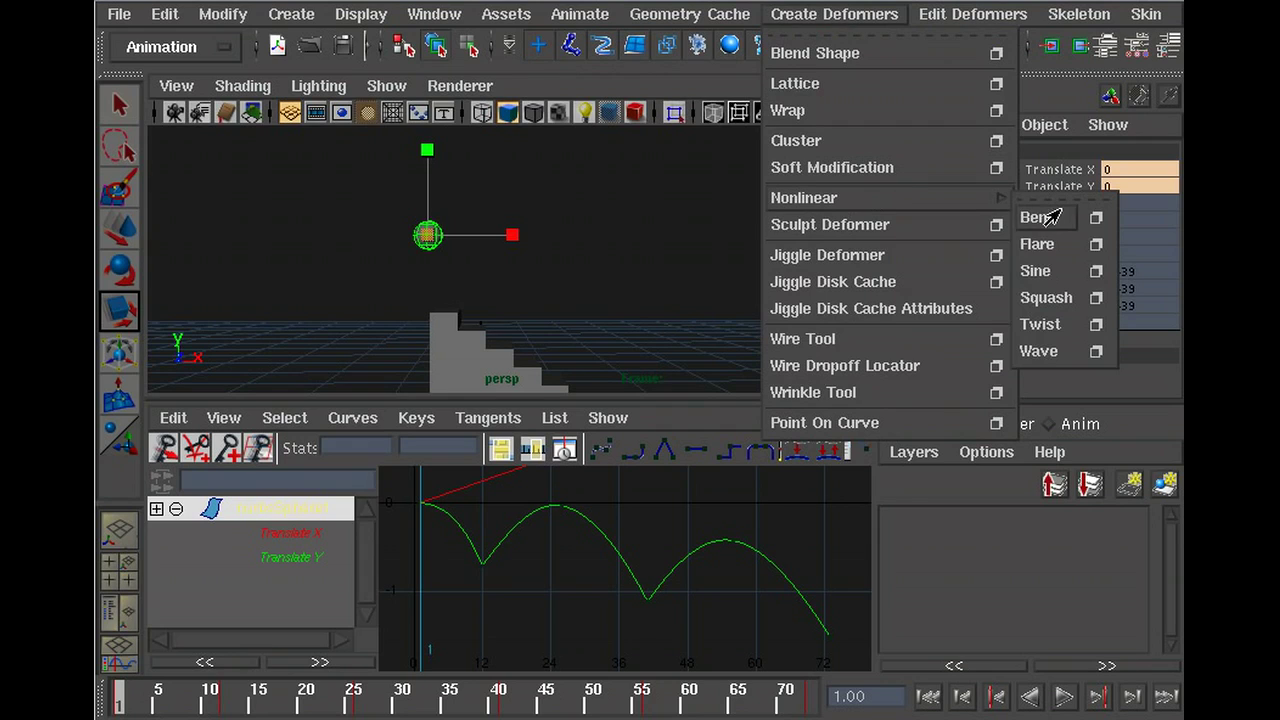
{"action": "left_click", "coordinate": [1047, 302]}
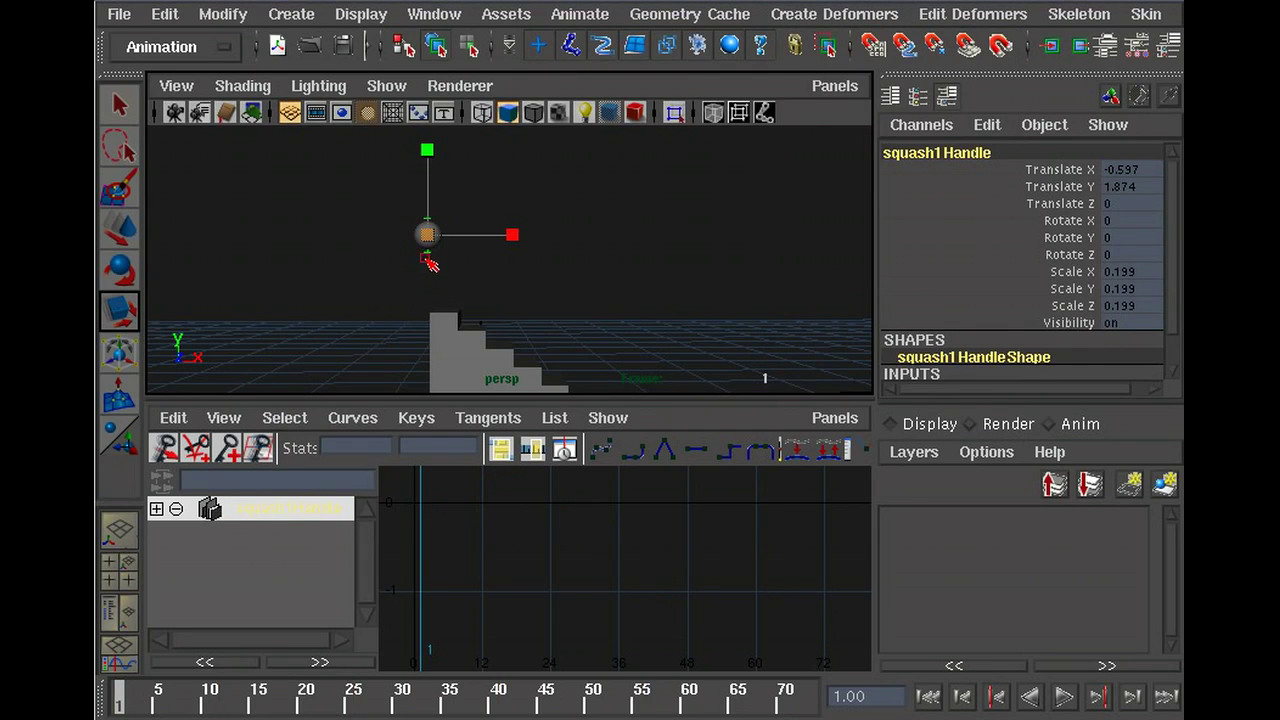
Step: Set the squash deformer's Factor to -0.4 in the Channel Box to flatten the ball
{"action": "scroll", "coordinate": [444, 236], "scroll_direction": "up", "scroll_amount": 5}
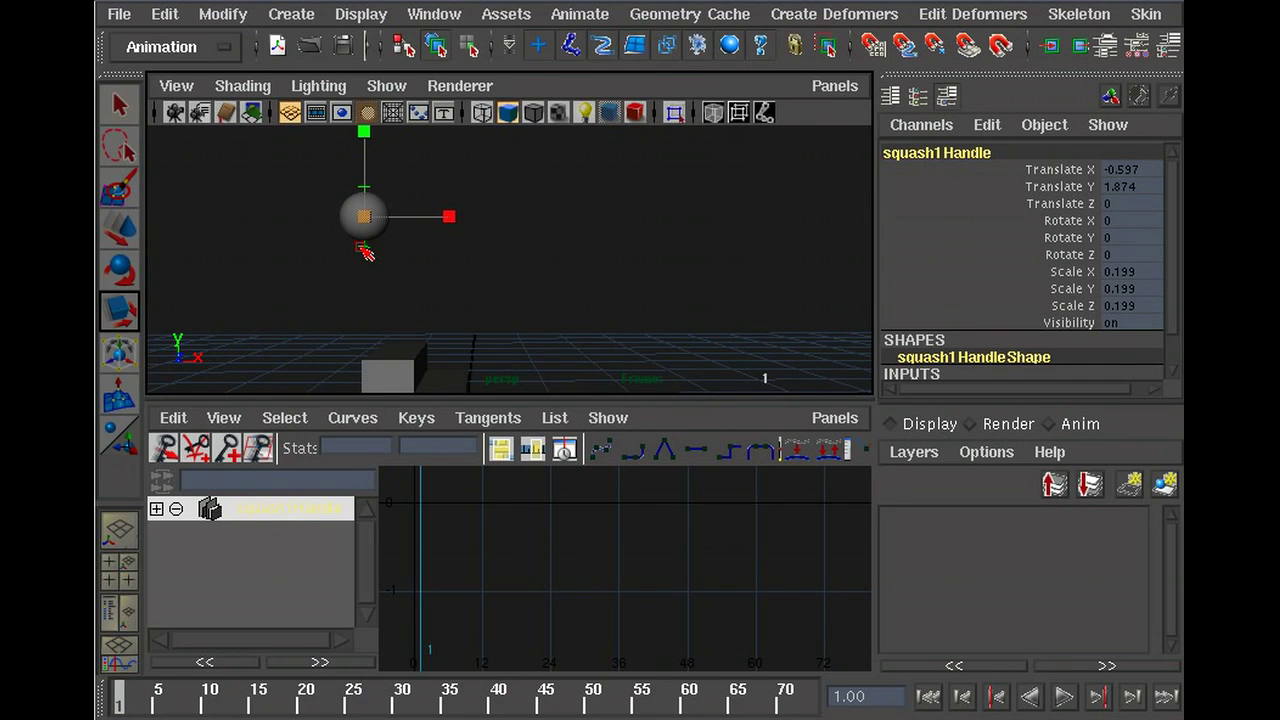
{"action": "scroll", "coordinate": [1166, 295], "scroll_direction": "down", "scroll_amount": 2}
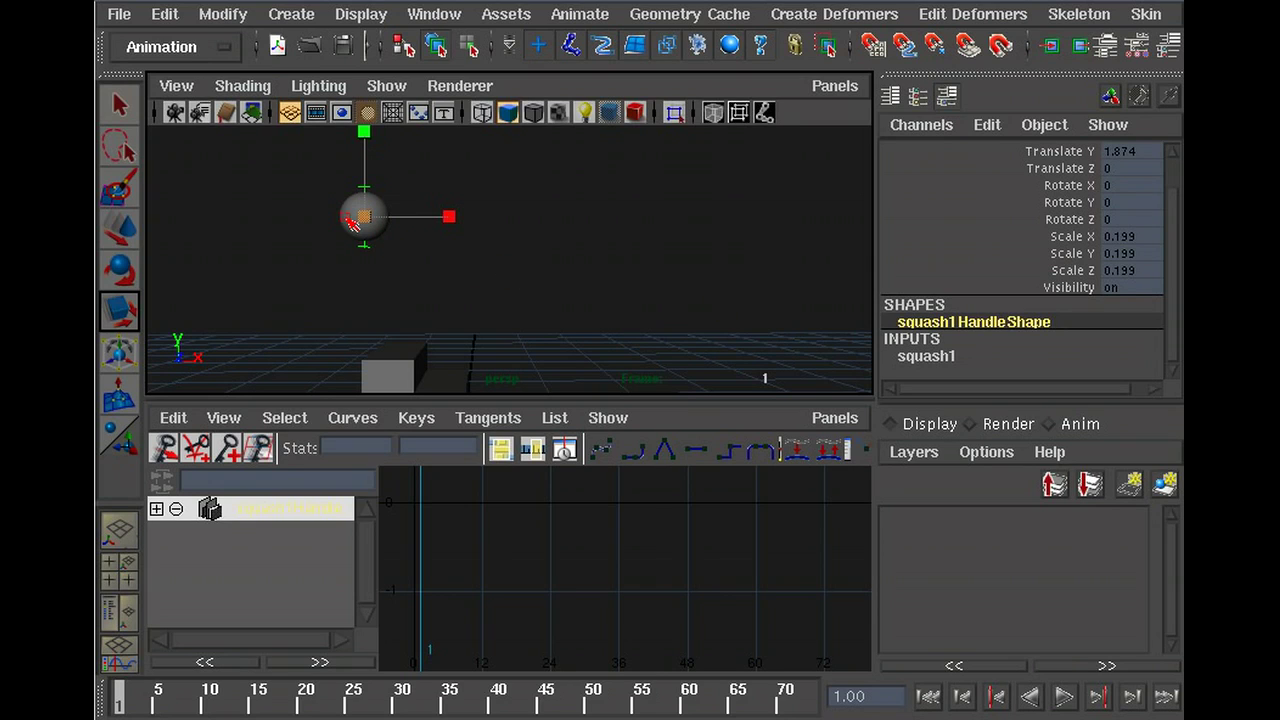
{"action": "left_click", "coordinate": [926, 356]}
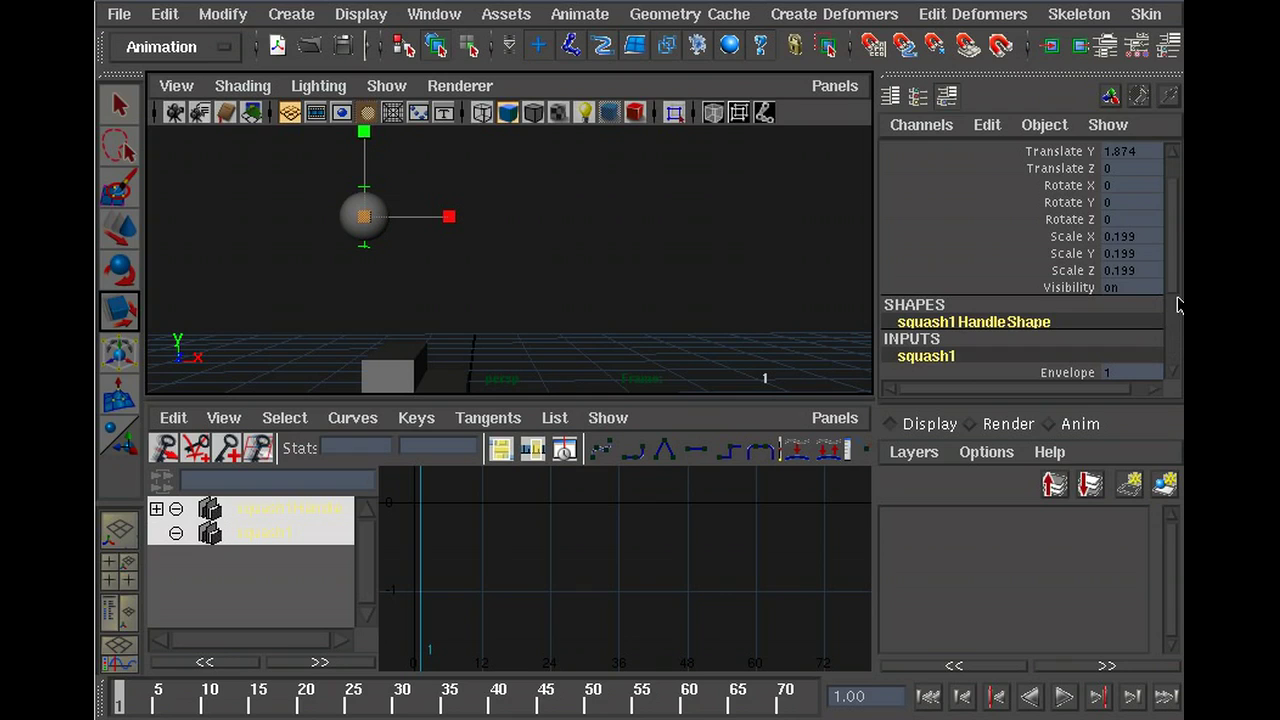
{"action": "left_click_drag", "start_coordinate": [1168, 261], "coordinate": [1169, 328]}
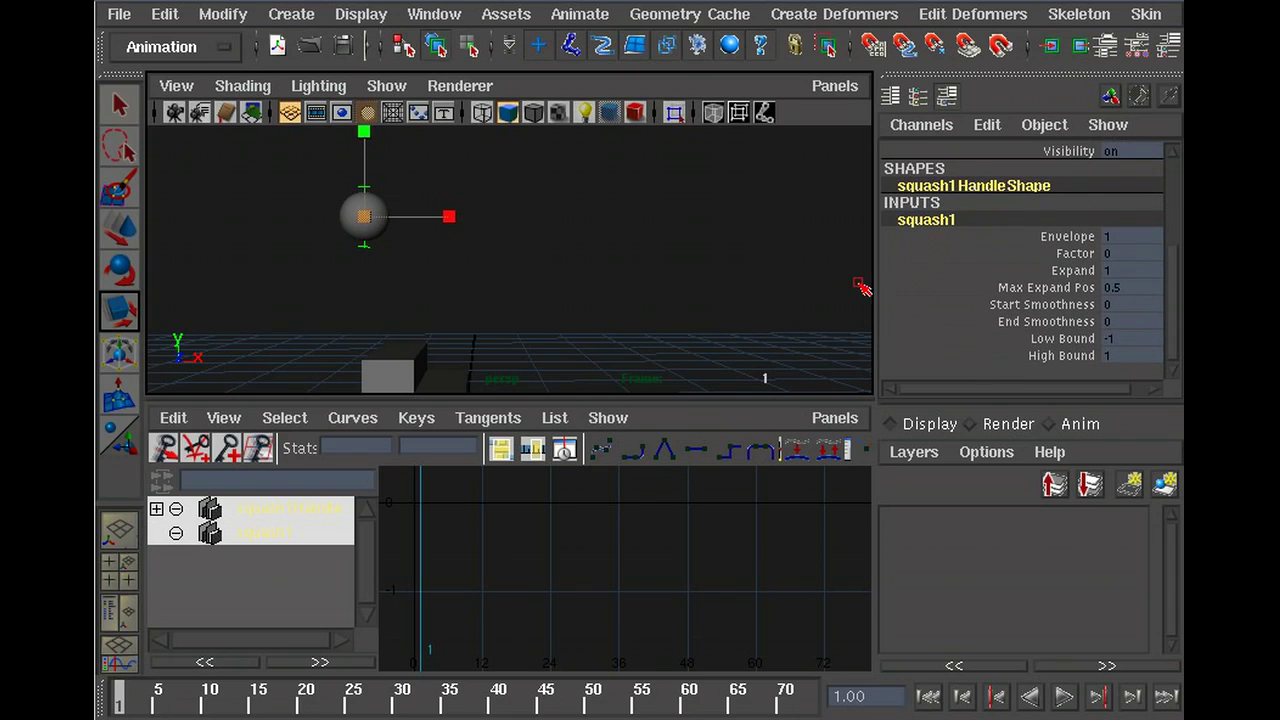
{"action": "left_click", "coordinate": [1067, 256]}
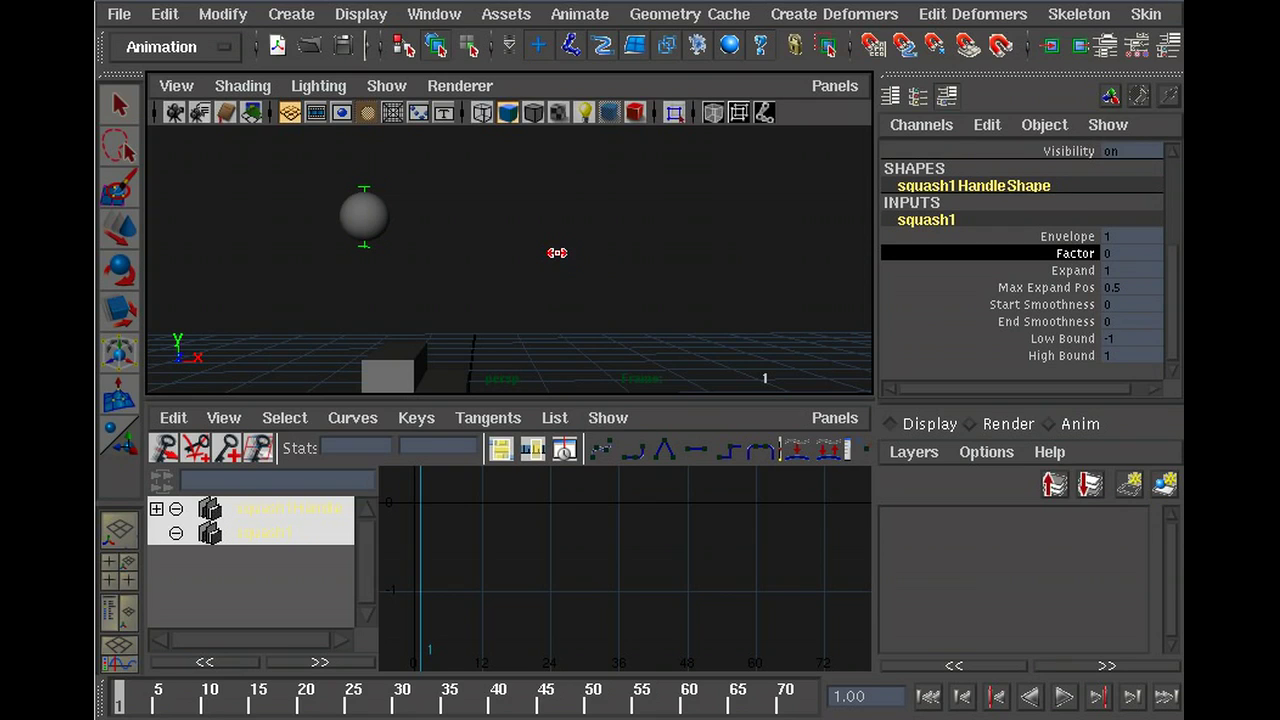
{"action": "mouse_move", "coordinate": [557, 253]}
{"action": "middle_mouse_down"}
{"action": "mouse_move", "coordinate": [568, 255]}
{"action": "mouse_move", "coordinate": [551, 251]}
{"action": "middle_mouse_up"}
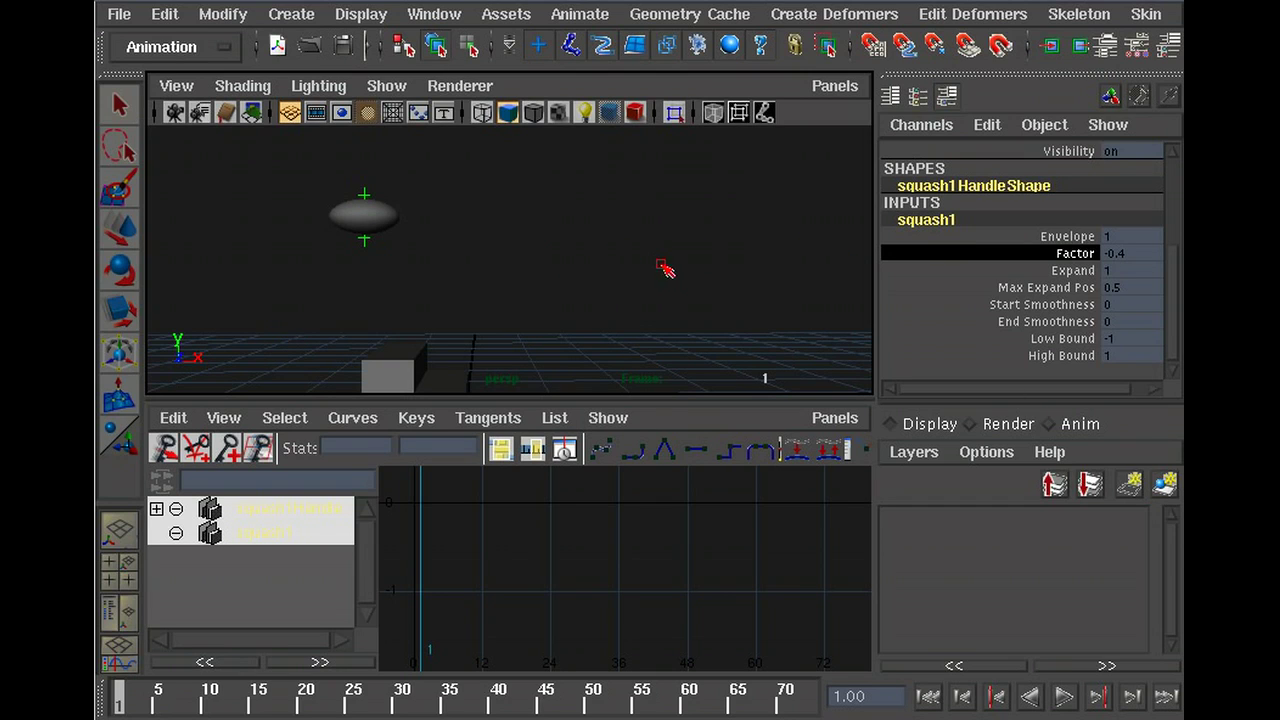
Step: Adjust the squash deformer's Factor to about -0.196 in the Attribute Editor and return to the Channel Box
{"action": "left_click", "coordinate": [1102, 48]}
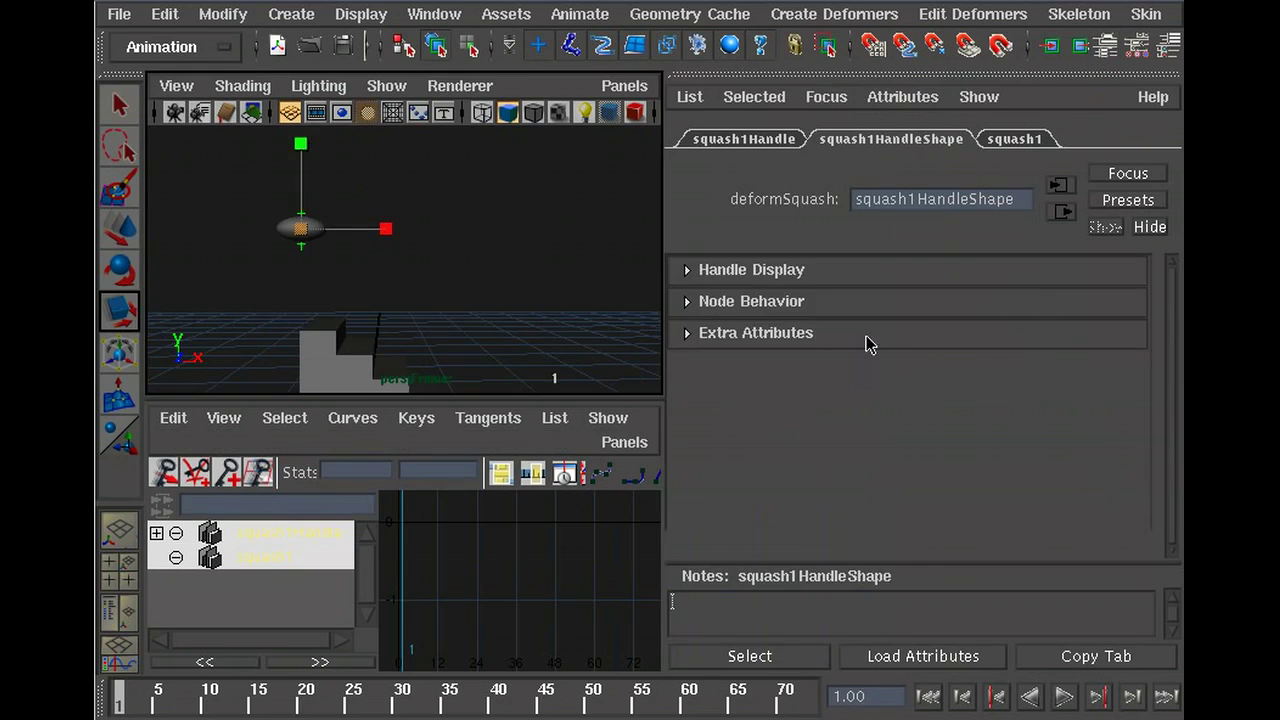
{"action": "left_click", "coordinate": [1010, 141]}
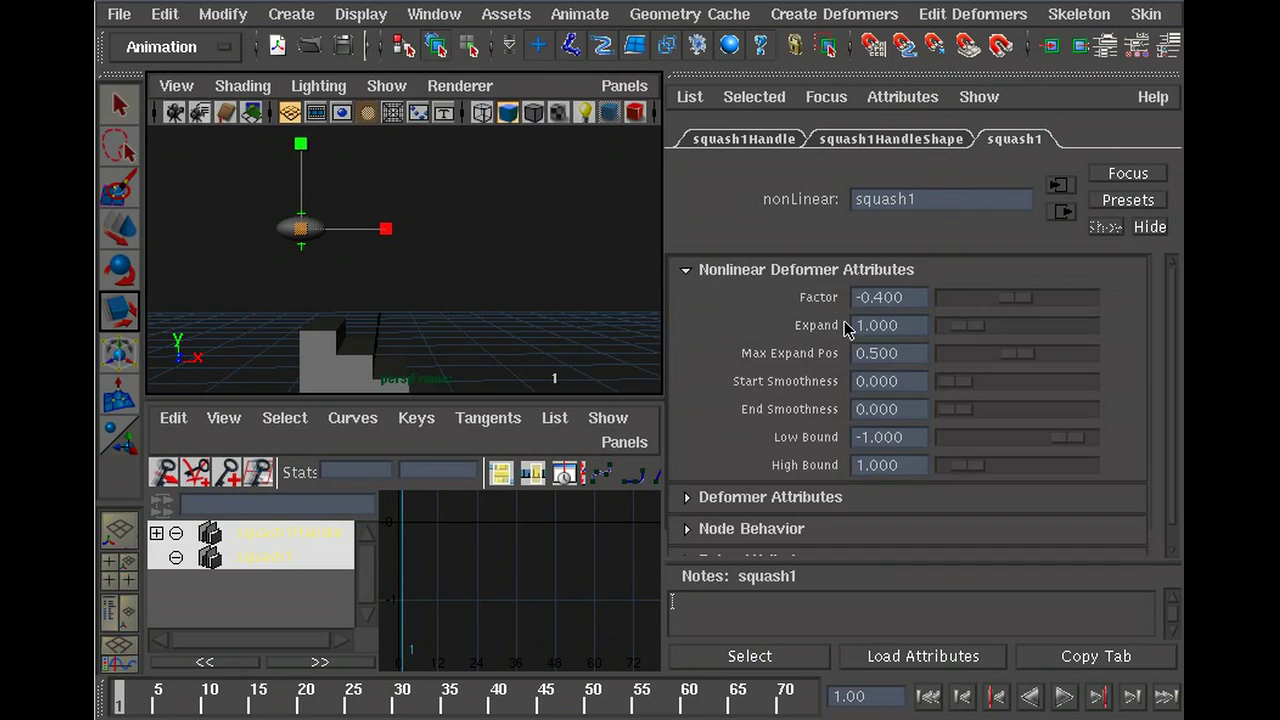
{"action": "mouse_move", "coordinate": [1018, 307]}
{"action": "left_mouse_down"}
{"action": "mouse_move", "coordinate": [1037, 303]}
{"action": "mouse_move", "coordinate": [1025, 309]}
{"action": "left_mouse_up"}
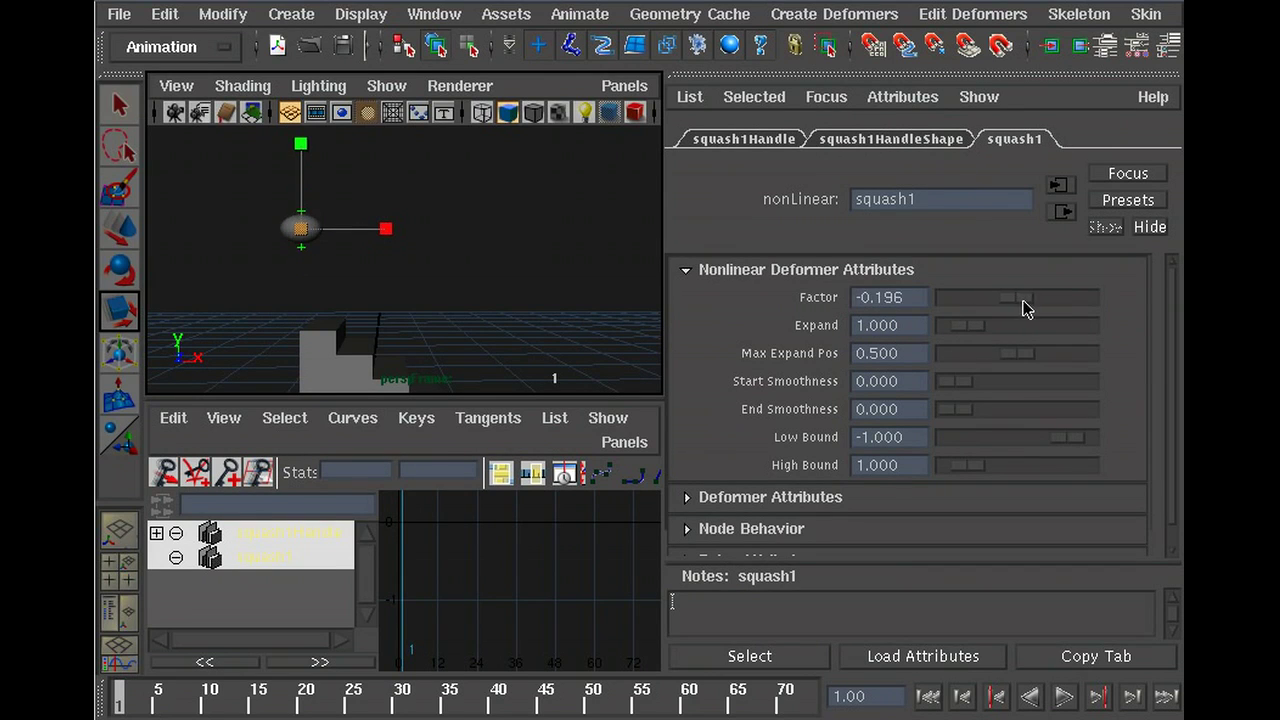
{"action": "left_click", "coordinate": [1166, 46]}
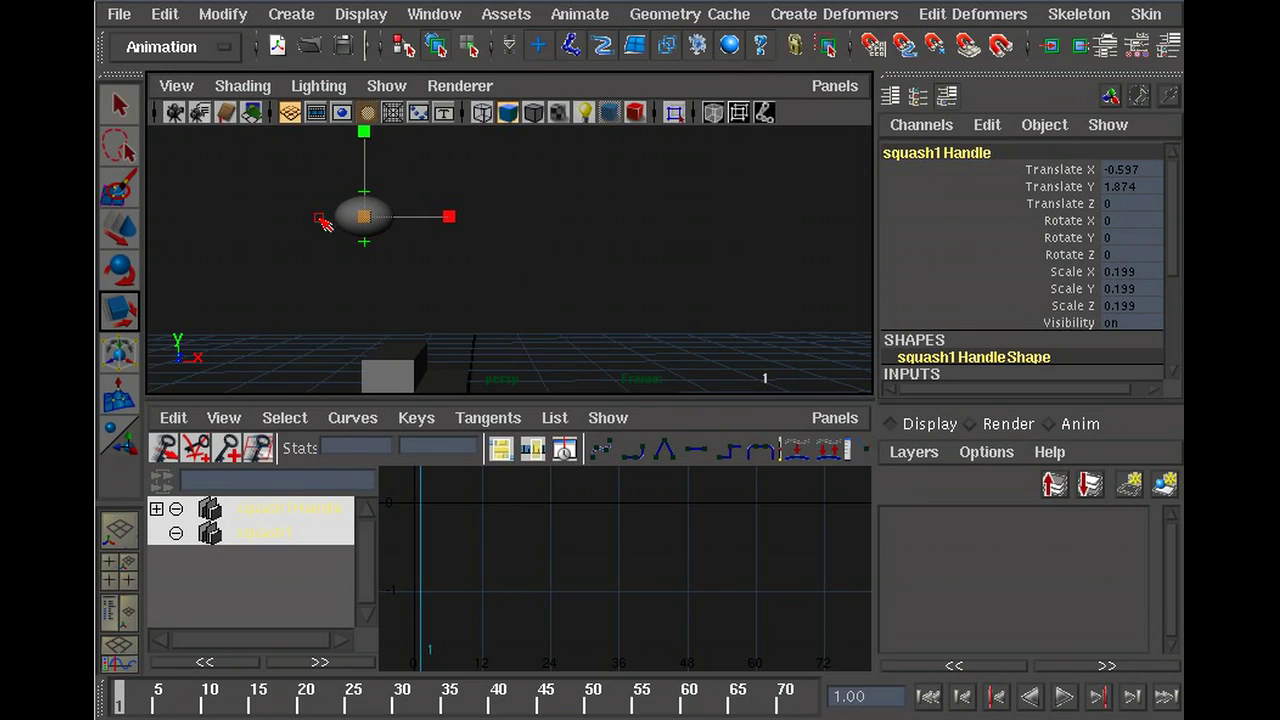
Step: Play the animation to check how the squash deformer behaves, return to frame 1, and clear the selection
{"action": "left_click", "coordinate": [1077, 702]}
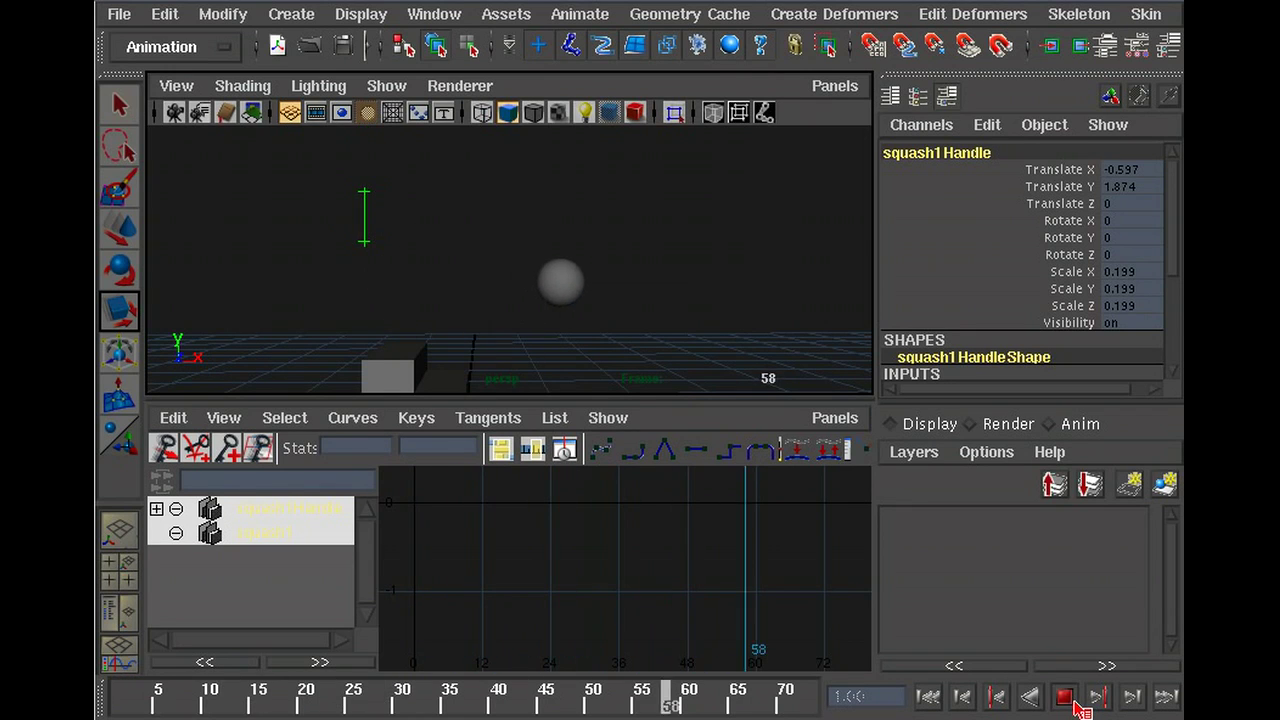
{"action": "left_click", "coordinate": [1073, 702]}
{"action": "left_click", "coordinate": [934, 697]}
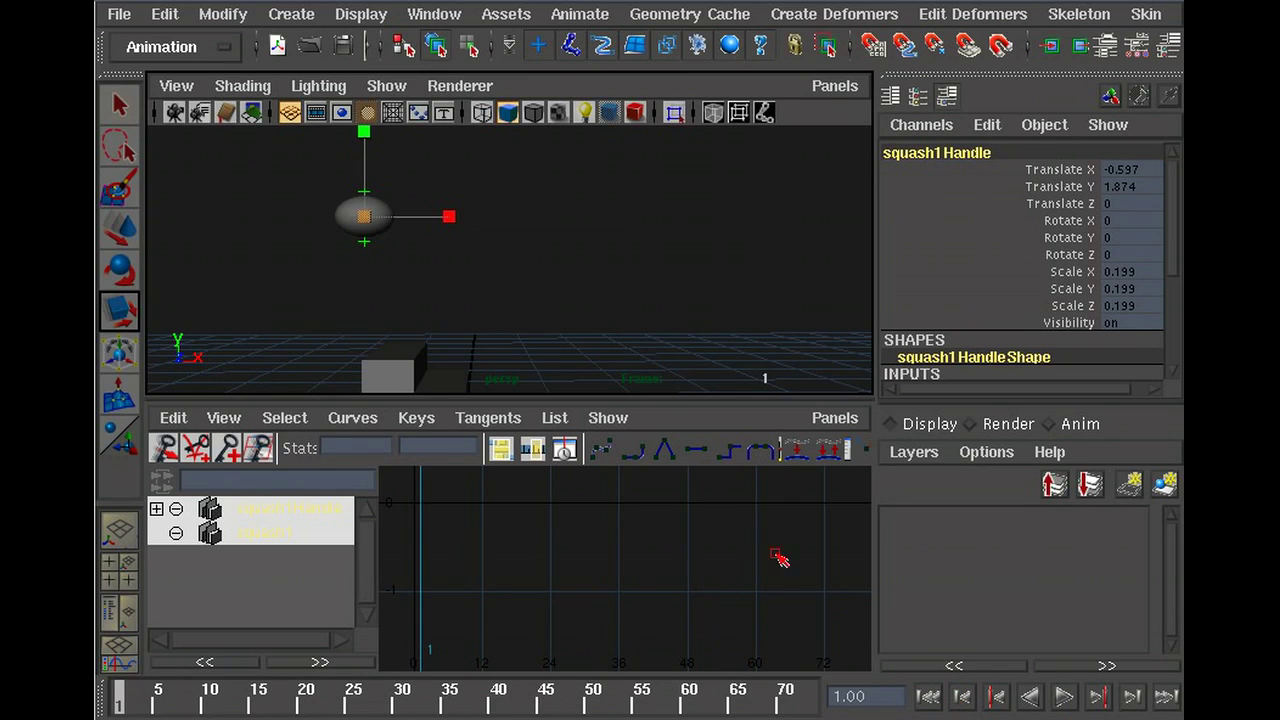
{"action": "left_click", "coordinate": [459, 289]}
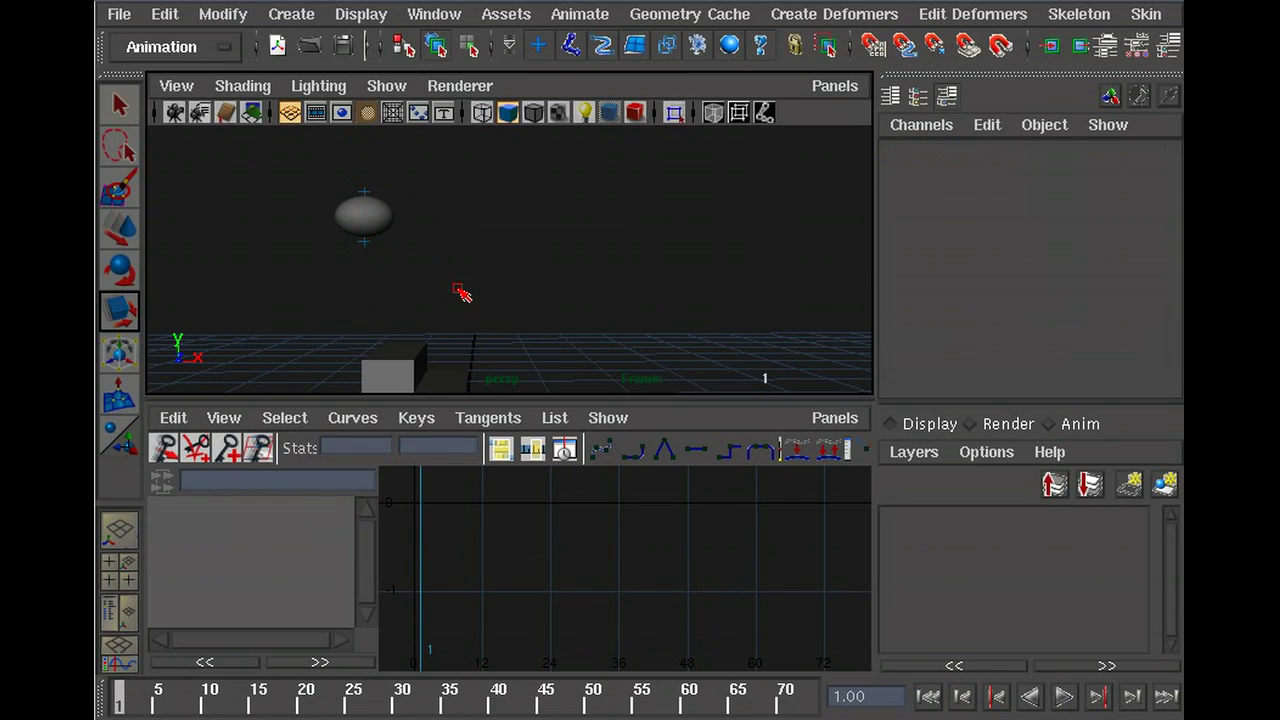
{"action": "left_click", "coordinate": [364, 249]}
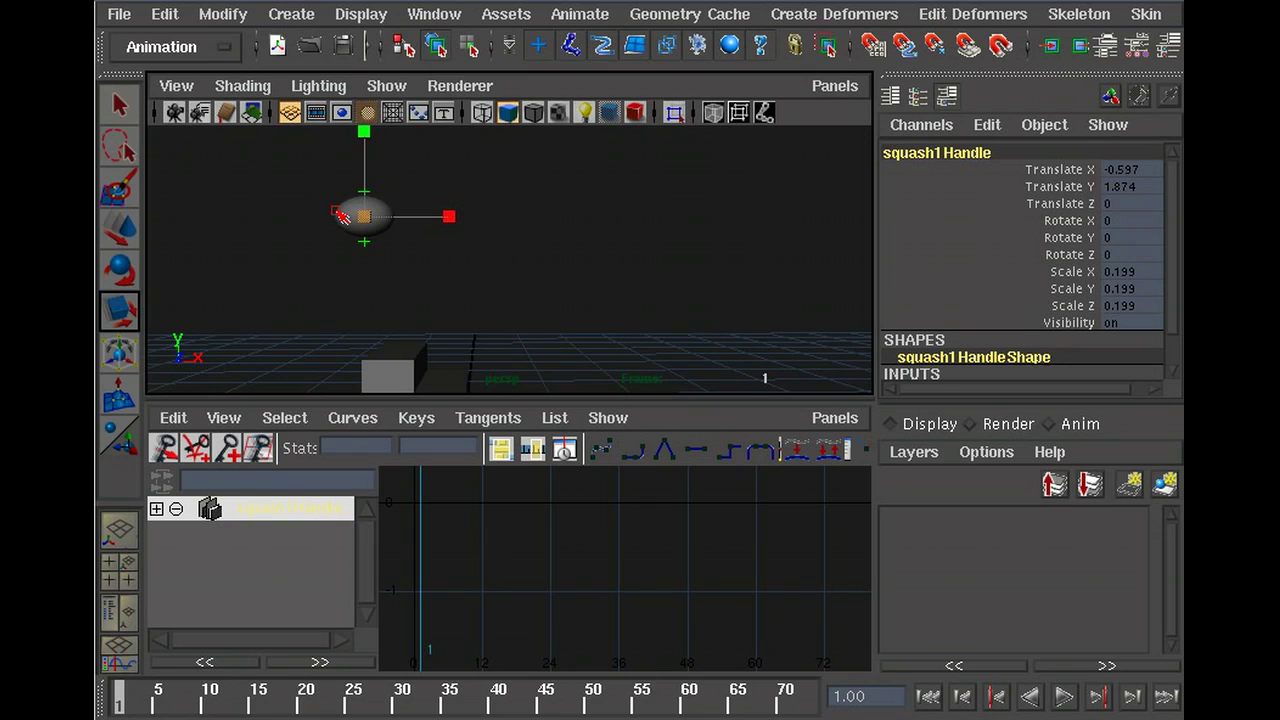
{"action": "left_click", "coordinate": [359, 217]}
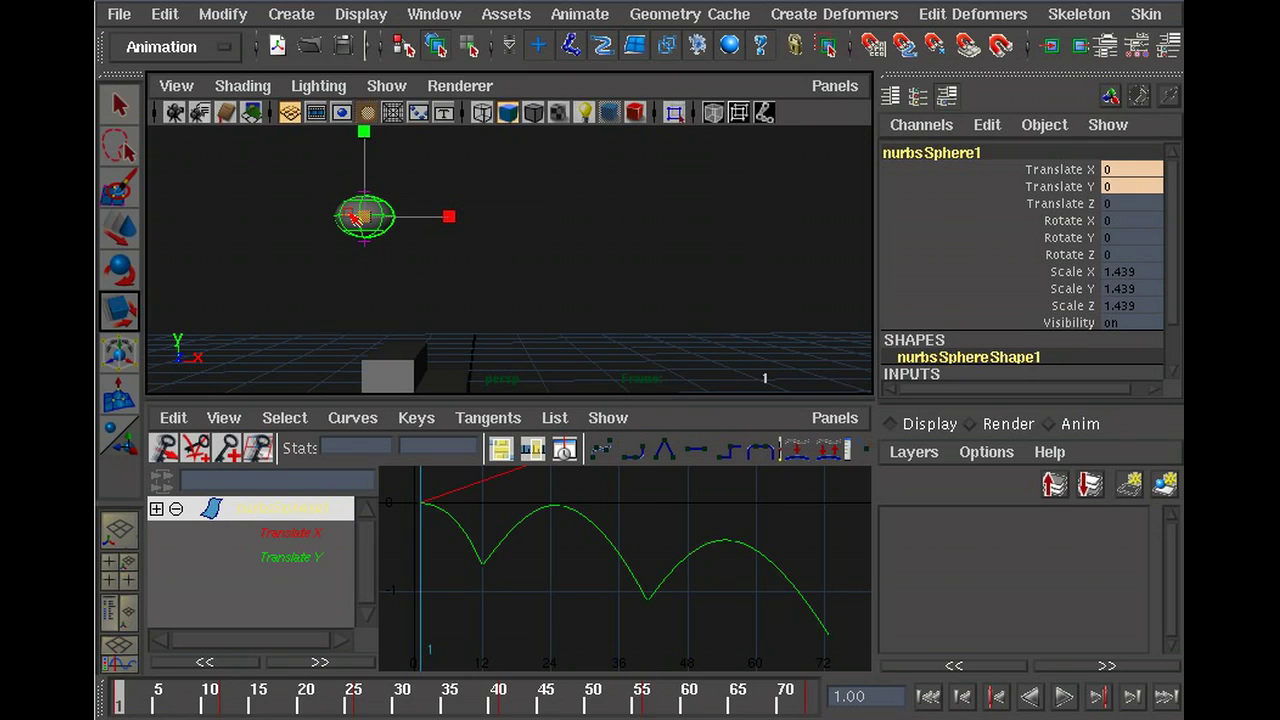
{"action": "left_click", "coordinate": [567, 225]}
{"action": "left_click", "coordinate": [368, 246]}
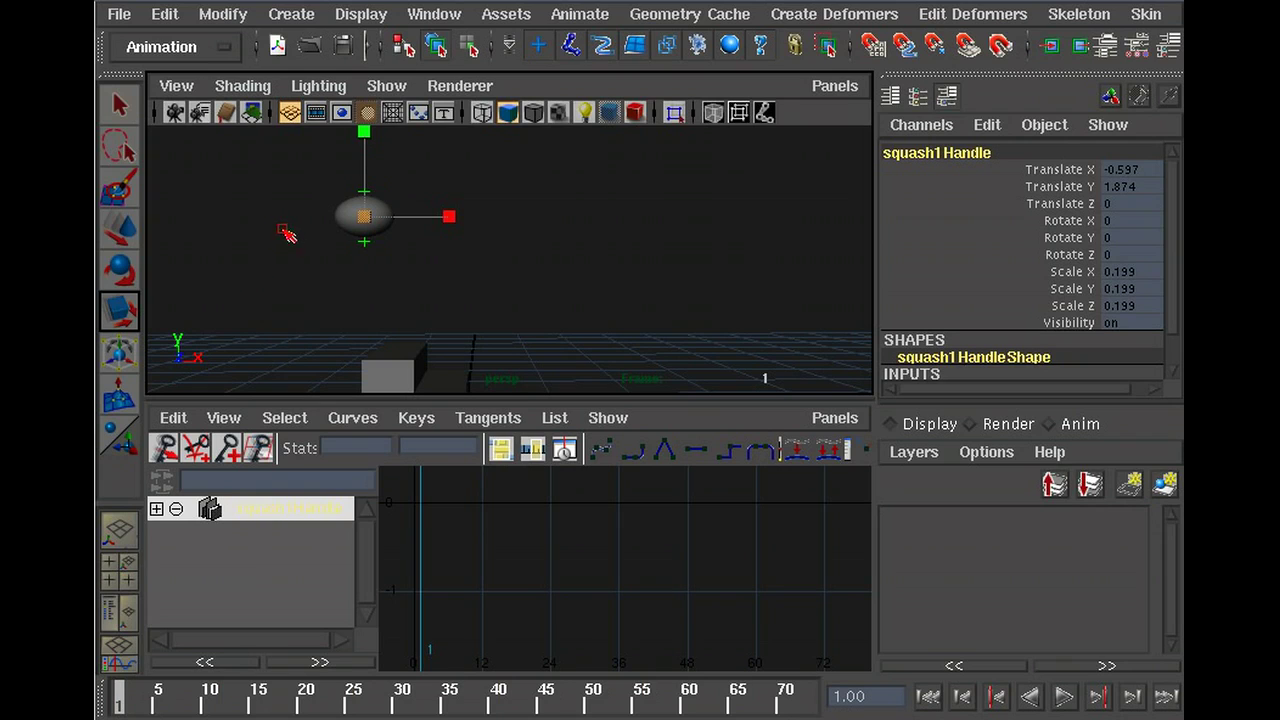
{"action": "left_click", "coordinate": [300, 238]}
{"action": "left_click", "coordinate": [360, 248]}
{"action": "left_click", "coordinate": [346, 254]}
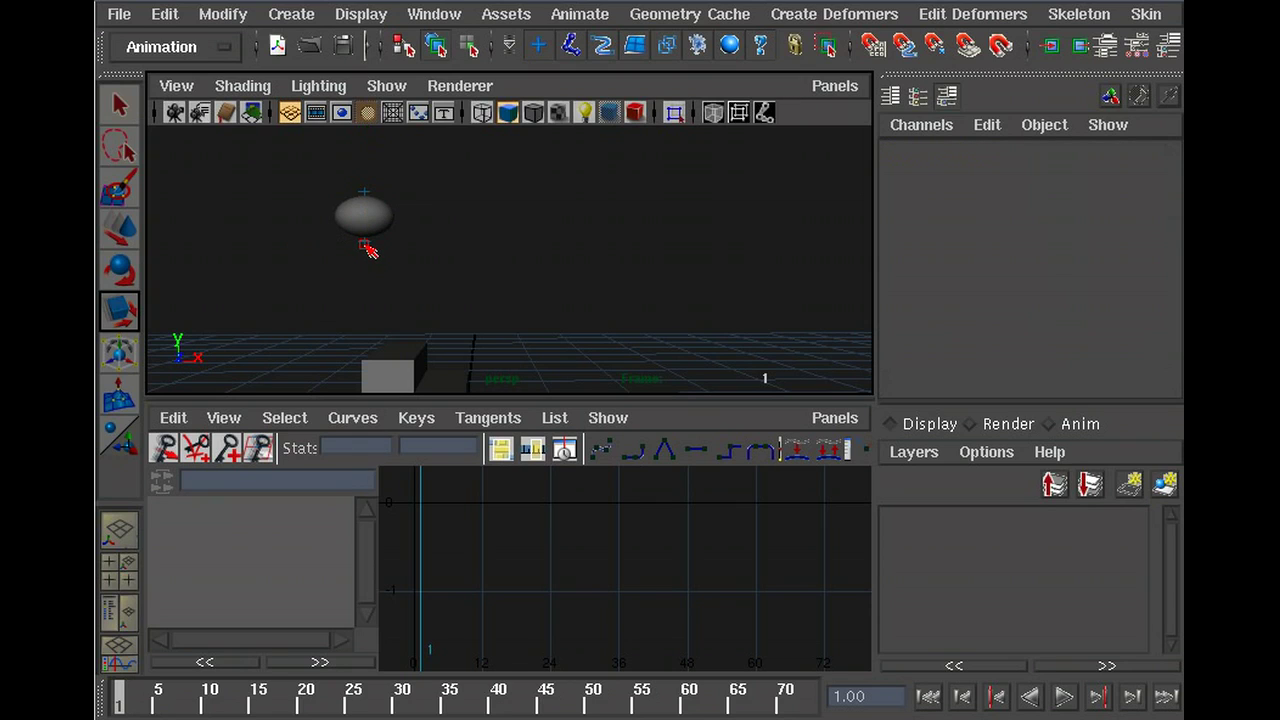
Step: Parent the squash deformer handle to the ball by selecting the handle first and the sphere second
{"action": "left_click", "coordinate": [366, 247]}
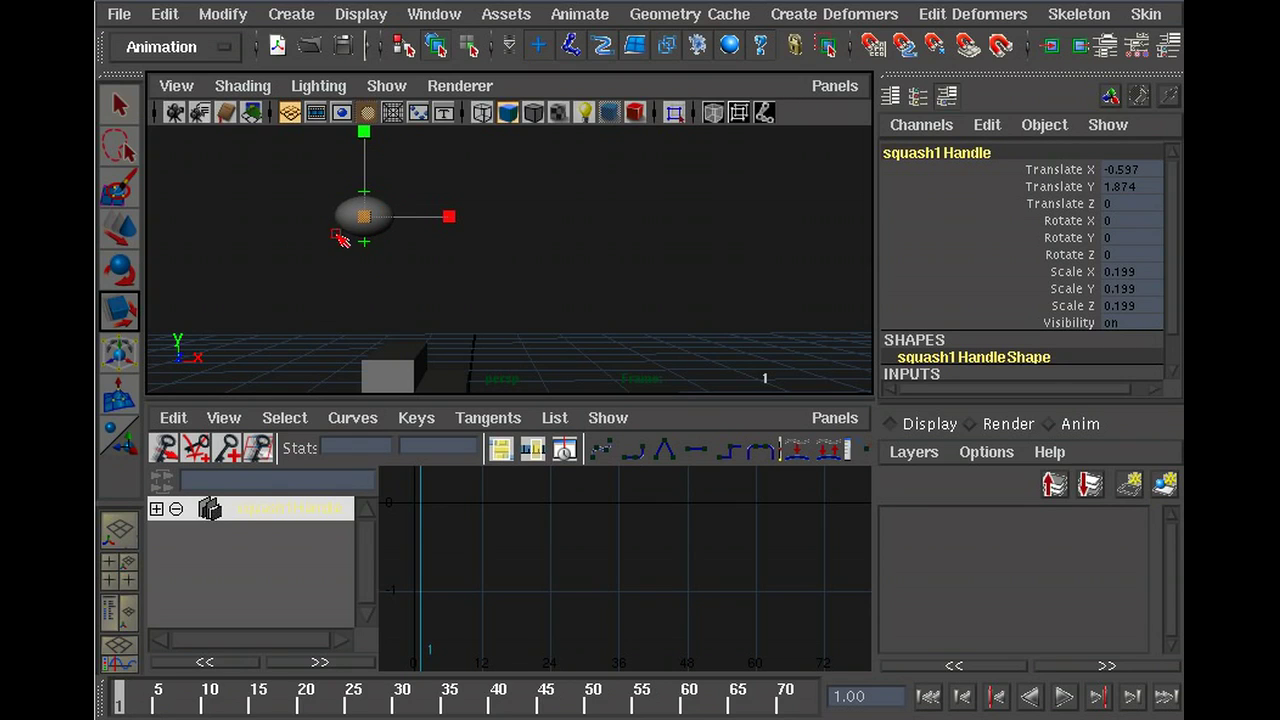
{"action": "left_click", "coordinate": [352, 217], "text": "shift"}
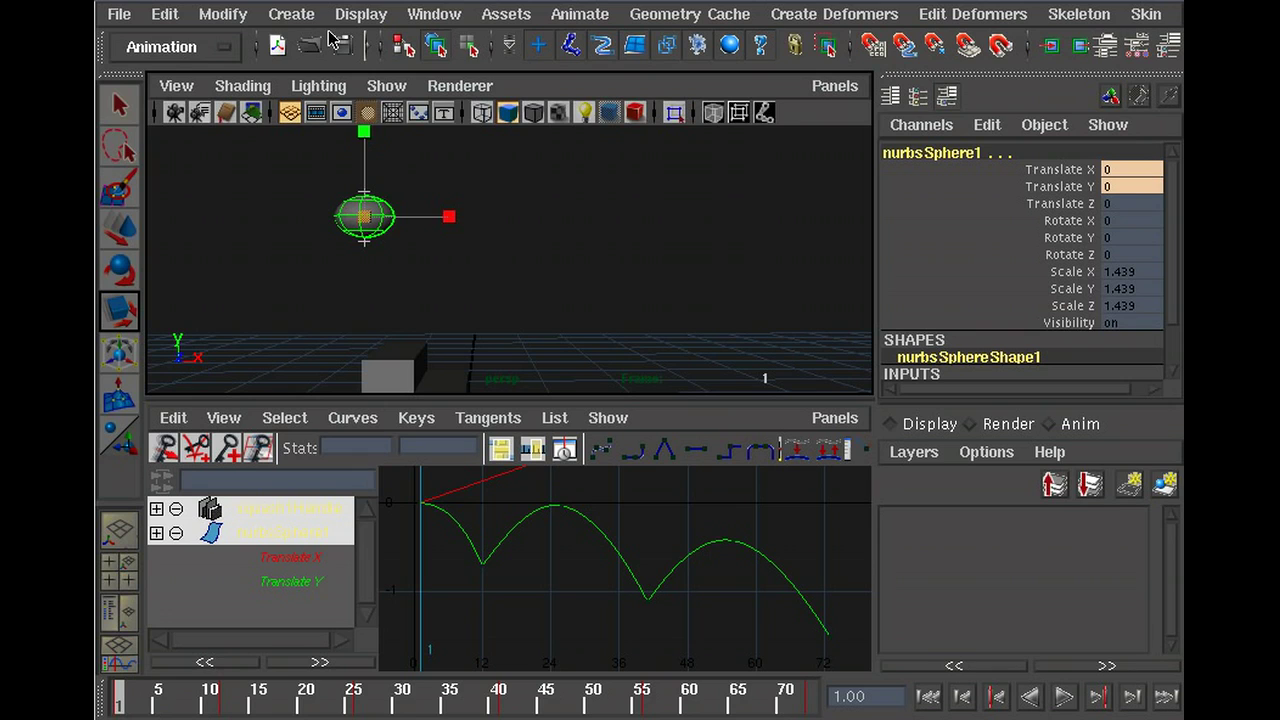
{"action": "left_click", "coordinate": [164, 15]}
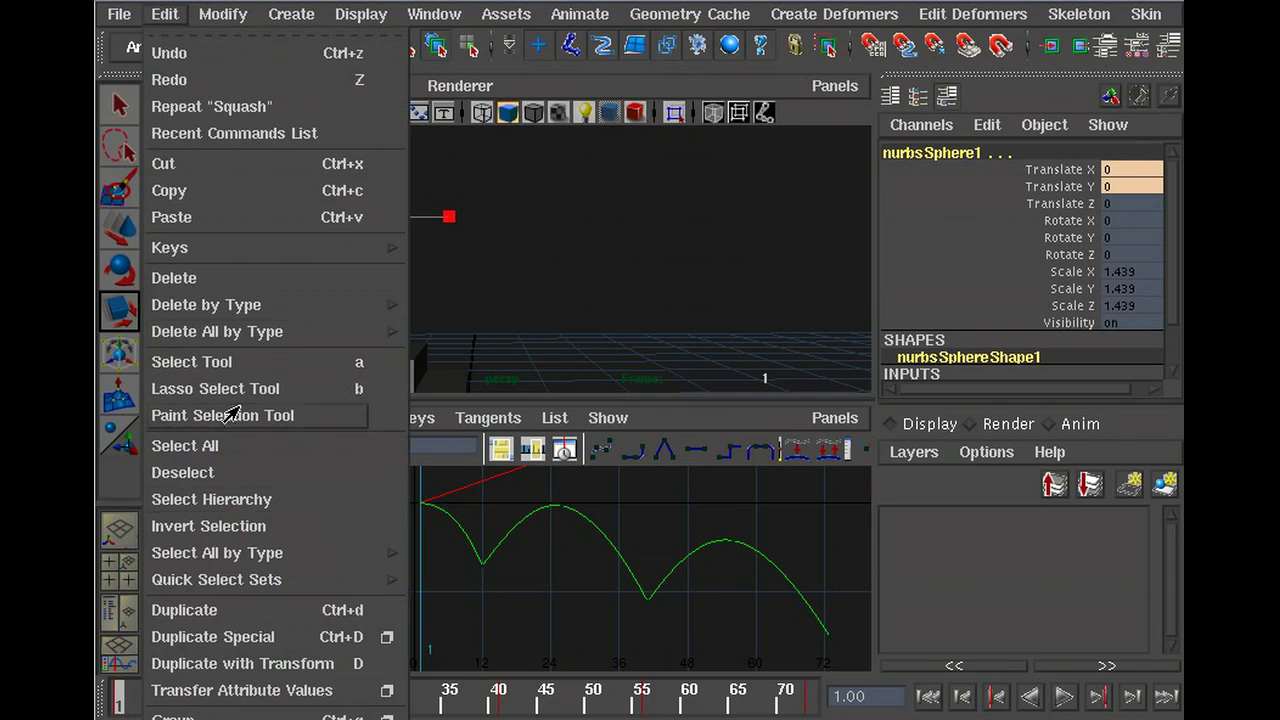
{"action": "left_click", "coordinate": [240, 718]}
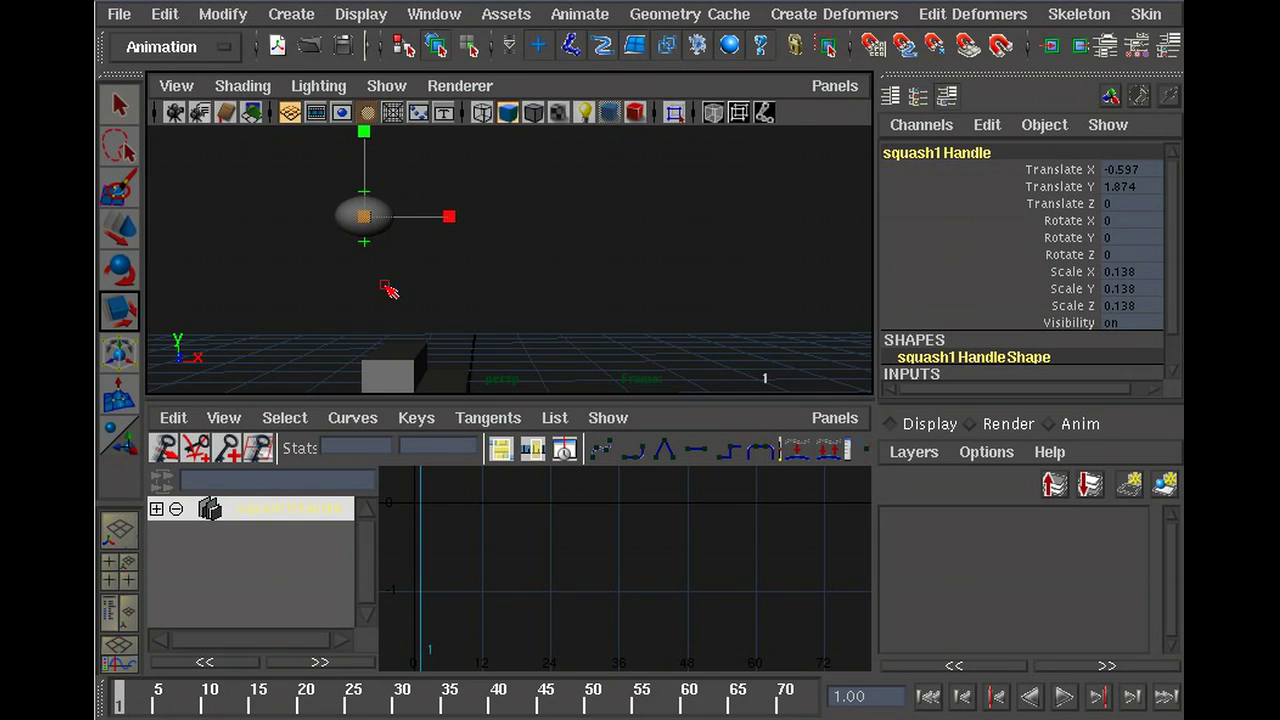
Step: Move the ball freely to test whether the squash handle follows it, and undo the move
{"action": "left_click", "coordinate": [263, 227]}
{"action": "left_click", "coordinate": [343, 228]}
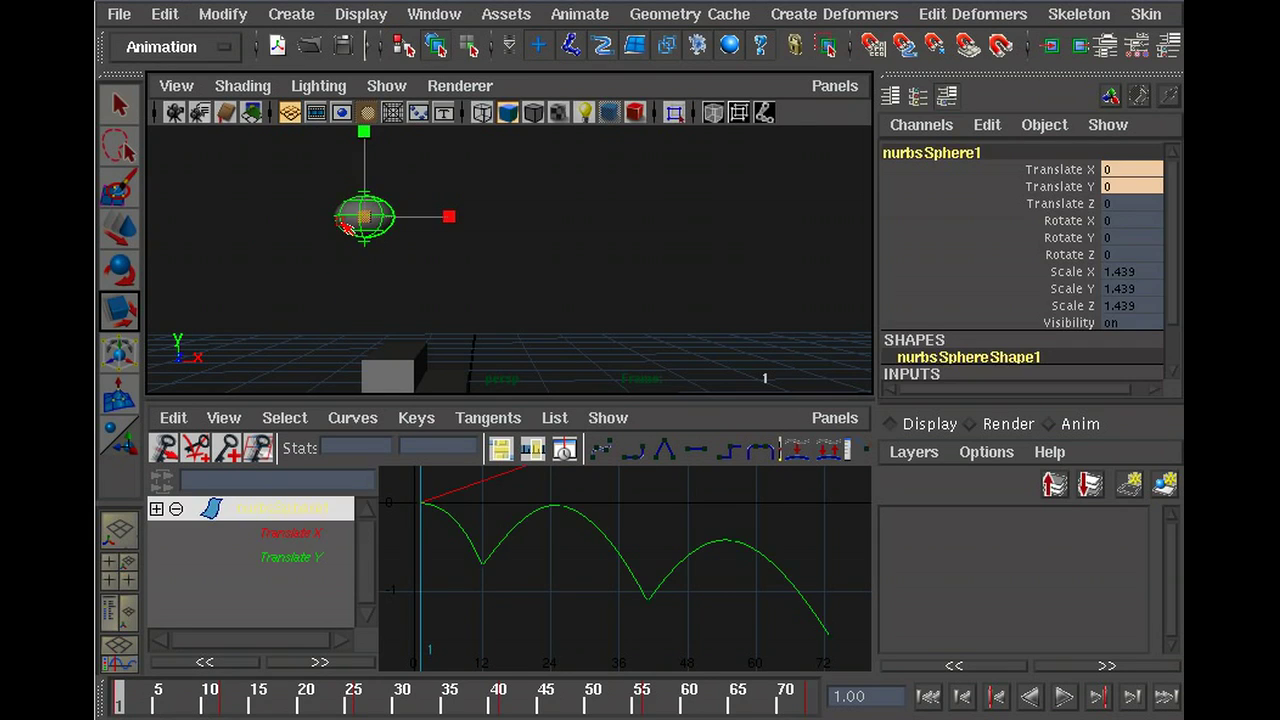
{"action": "key", "text": "w"}
{"action": "left_click_drag", "start_coordinate": [361, 220], "coordinate": [560, 258]}
{"action": "key", "text": "ctrl+z"}
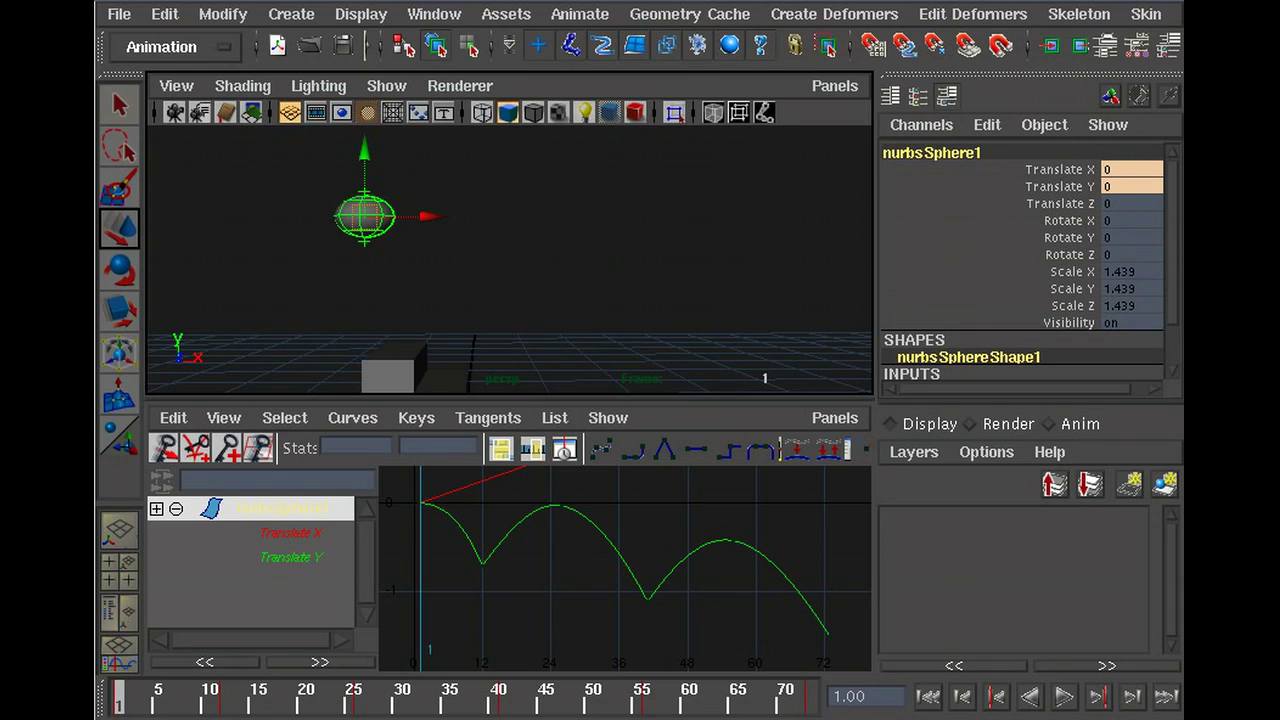
Step: Play the animation to check the parented squash handle, stop it and return to frame 1
{"action": "left_click", "coordinate": [1064, 697]}
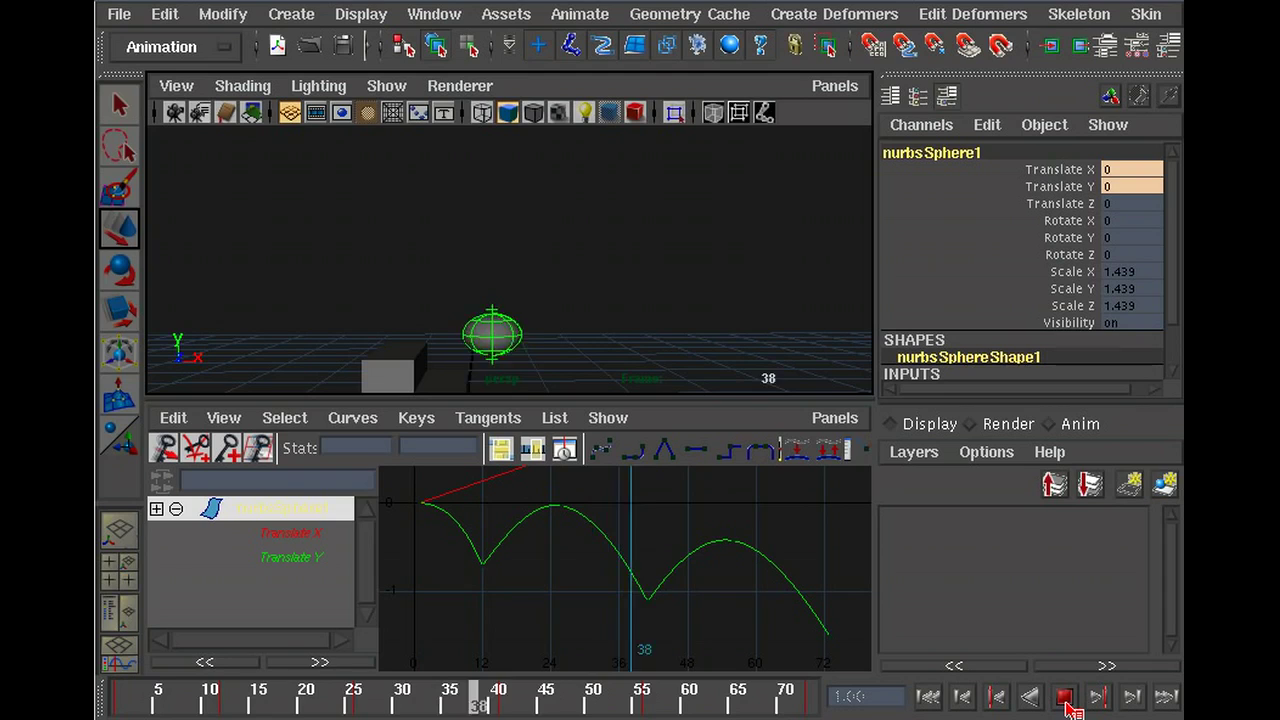
{"action": "left_click", "coordinate": [1064, 697]}
{"action": "left_click", "coordinate": [934, 698]}
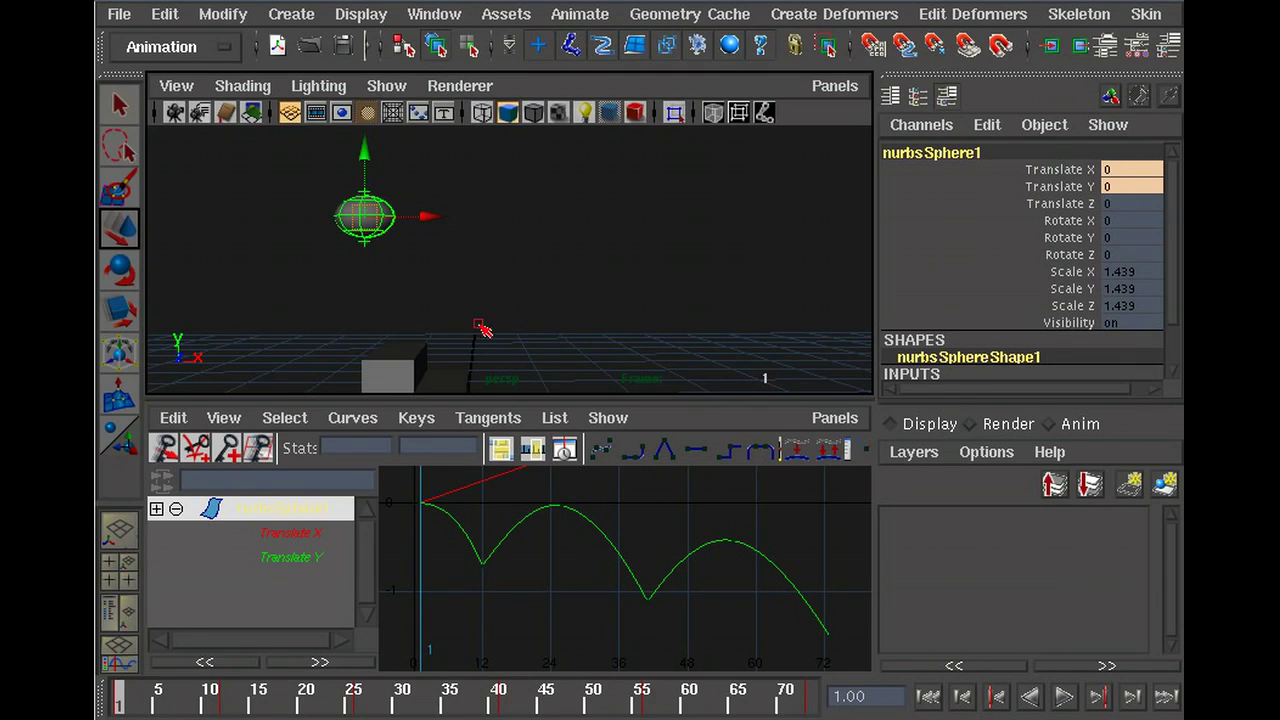
Step: Select the squash handle and set the squash1 Factor to 0
{"action": "left_click", "coordinate": [366, 248]}
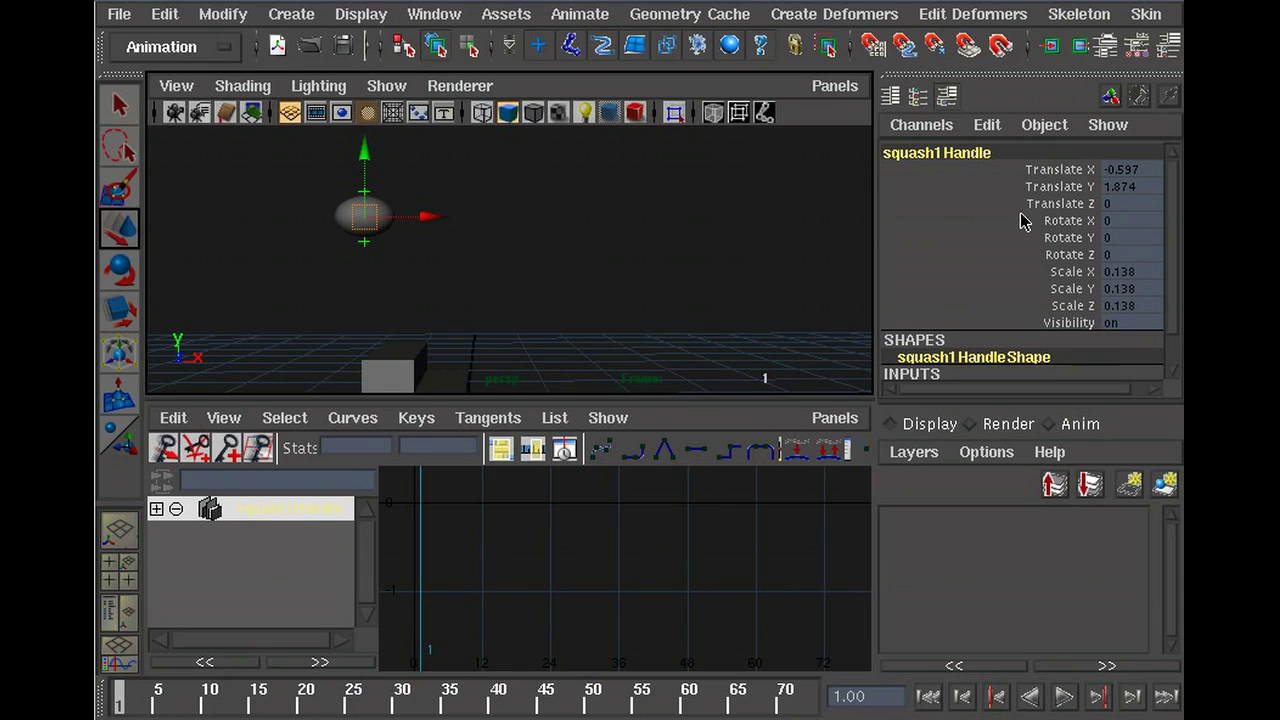
{"action": "left_click_drag", "start_coordinate": [1171, 277], "coordinate": [1171, 289]}
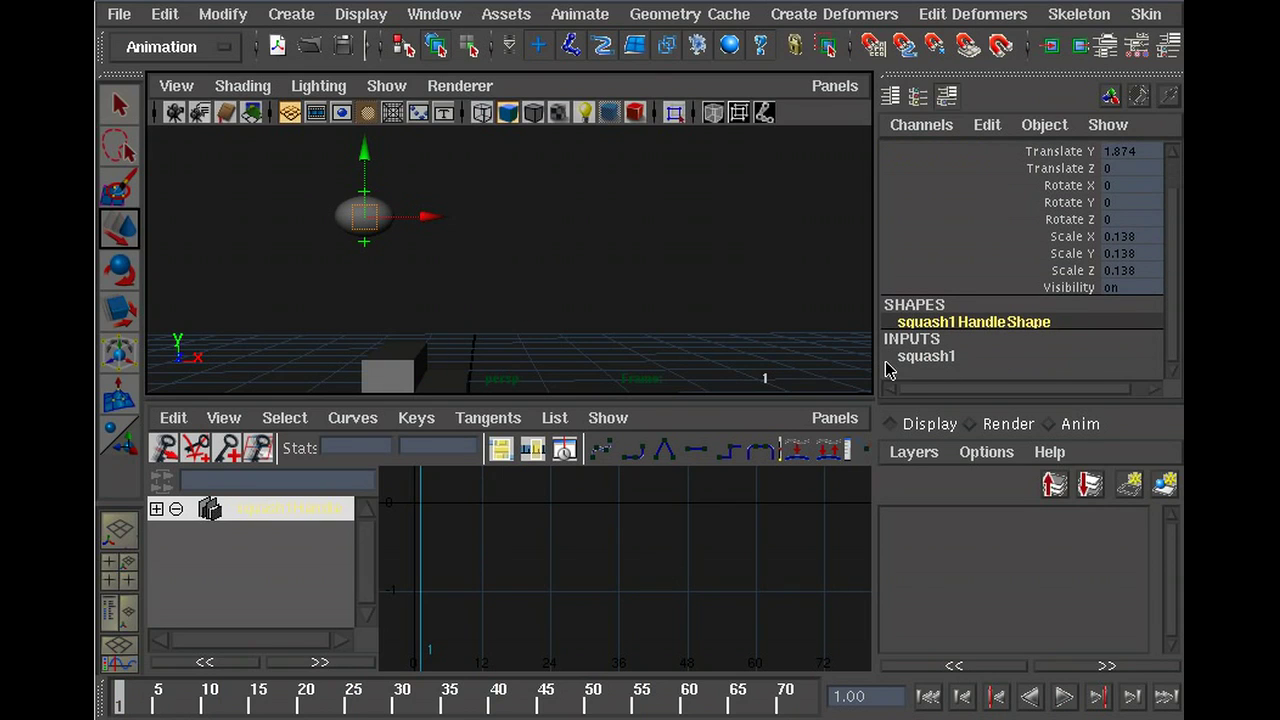
{"action": "left_click", "coordinate": [910, 357]}
{"action": "scroll", "coordinate": [1065, 330], "scroll_direction": "down", "scroll_amount": 2}
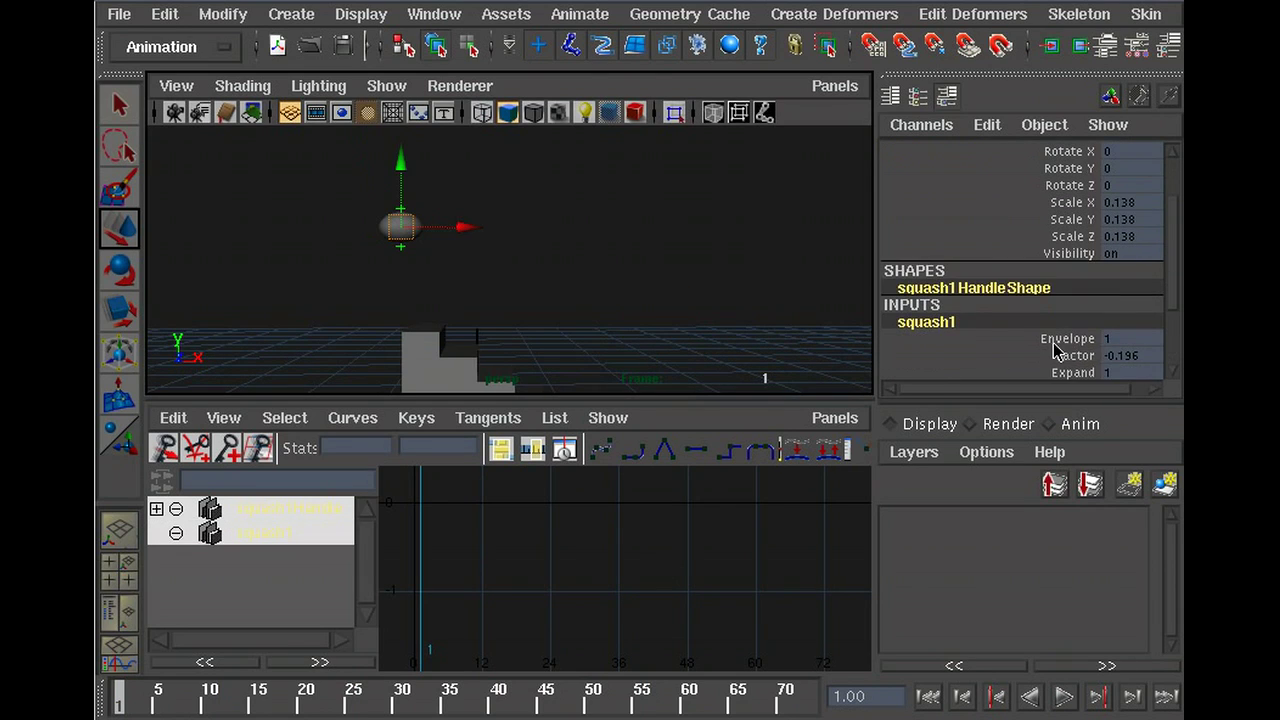
{"action": "left_click", "coordinate": [1126, 356]}
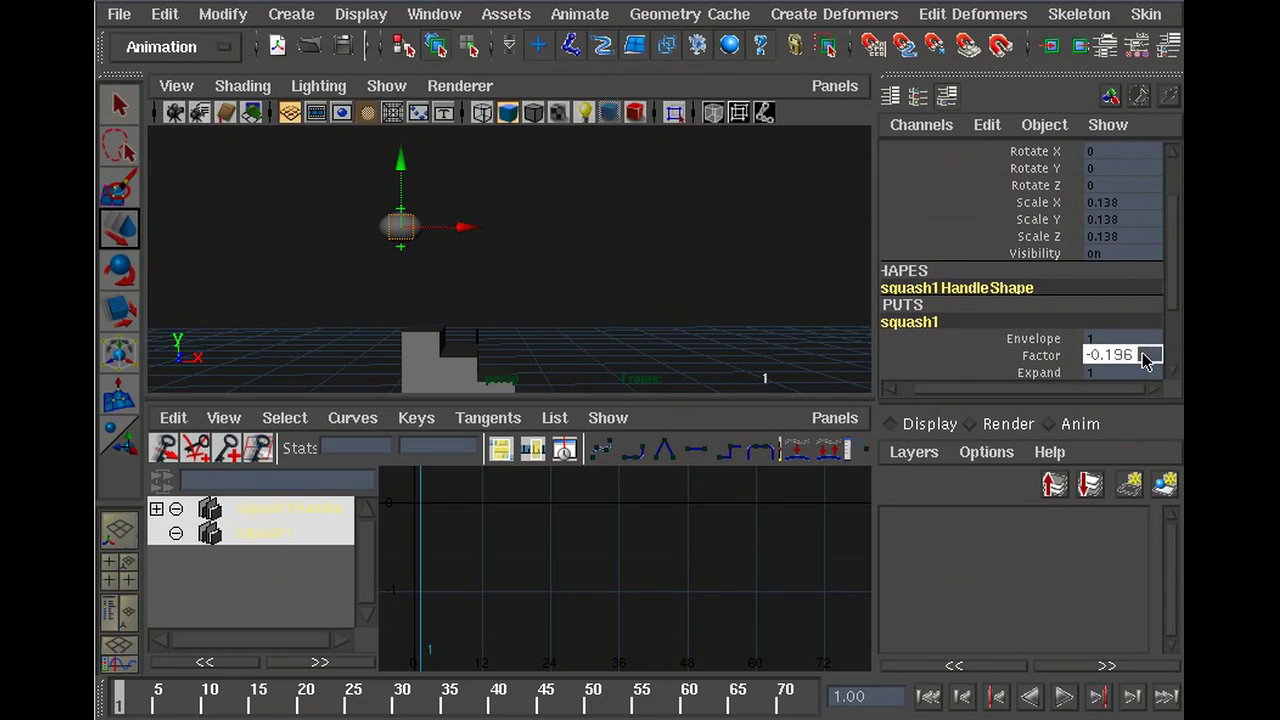
{"action": "type", "text": "0"}
{"action": "key", "text": "Return"}
{"action": "scroll", "coordinate": [394, 248], "scroll_direction": "up", "scroll_amount": 1}
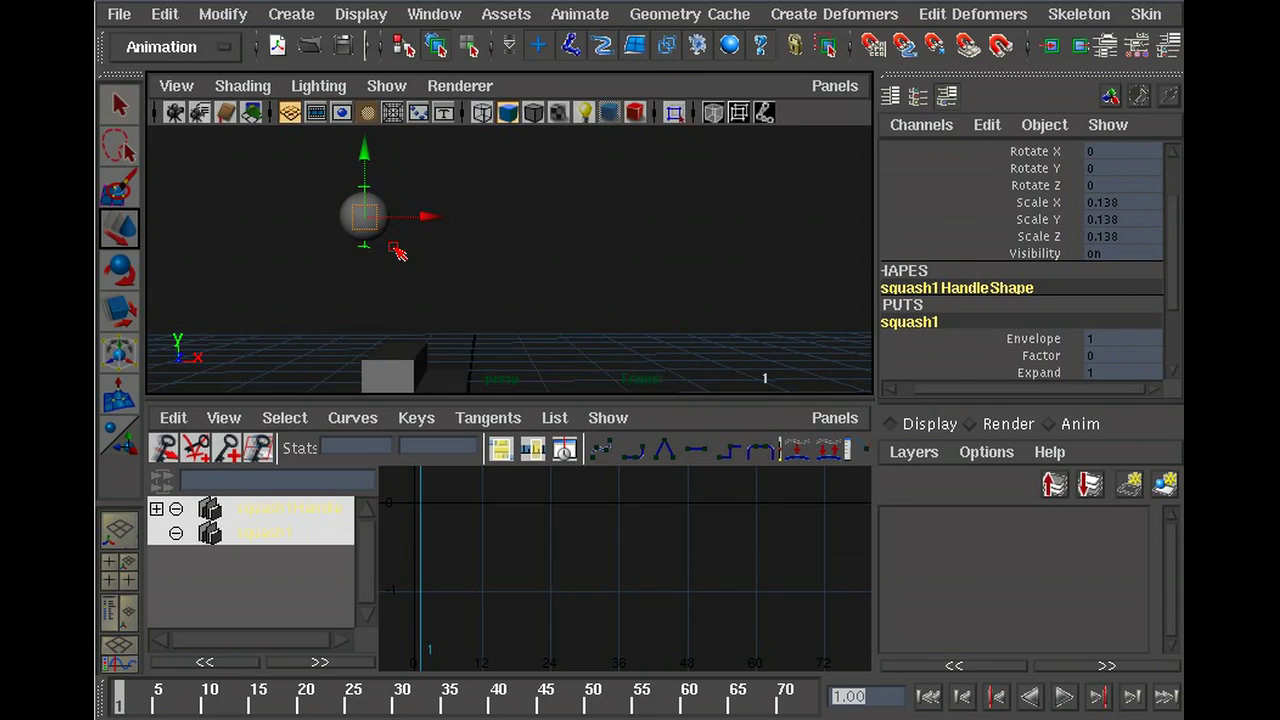
{"action": "scroll", "coordinate": [394, 248], "scroll_direction": "up", "scroll_amount": 1}
{"action": "scroll", "coordinate": [394, 248], "scroll_direction": "down", "scroll_amount": 1}
Step: Go to frame 12, where the ball hits the first stair, set the squash Factor to -0.2 and key it
{"action": "left_click_drag", "start_coordinate": [120, 710], "coordinate": [229, 701]}
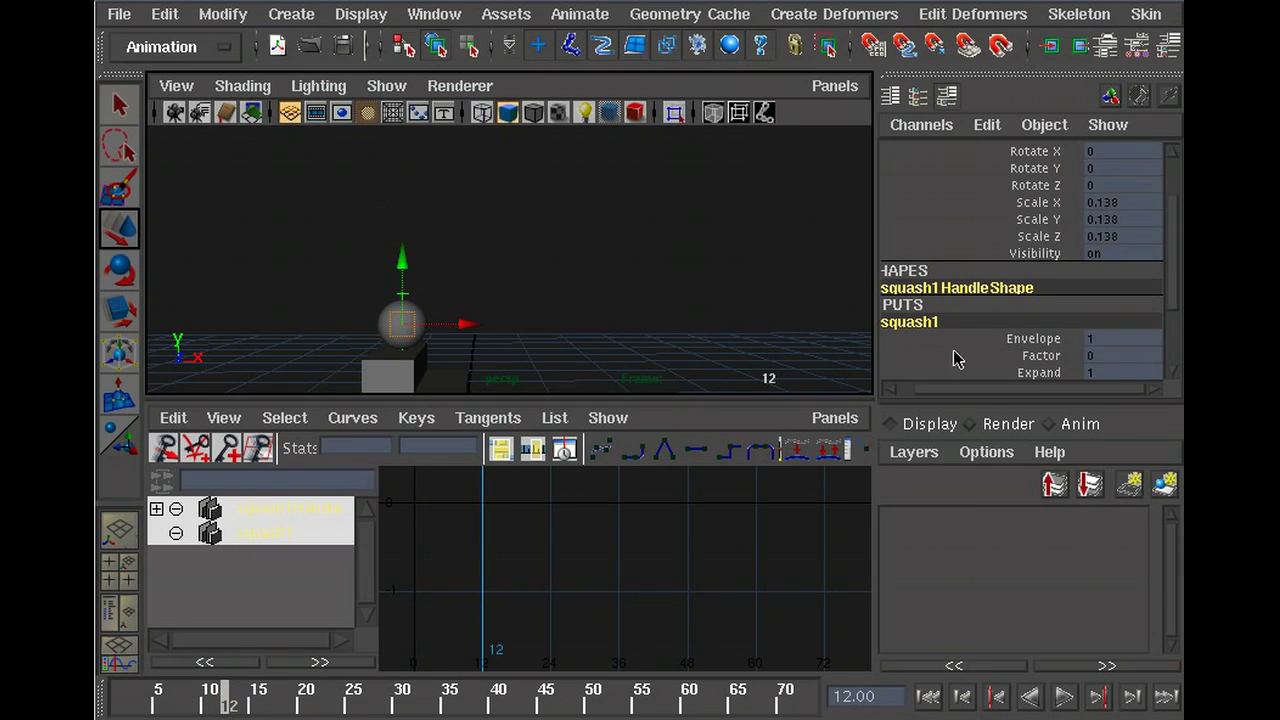
{"action": "left_click", "coordinate": [1060, 356]}
{"action": "middle_click_drag", "start_coordinate": [621, 275], "coordinate": [620, 275]}
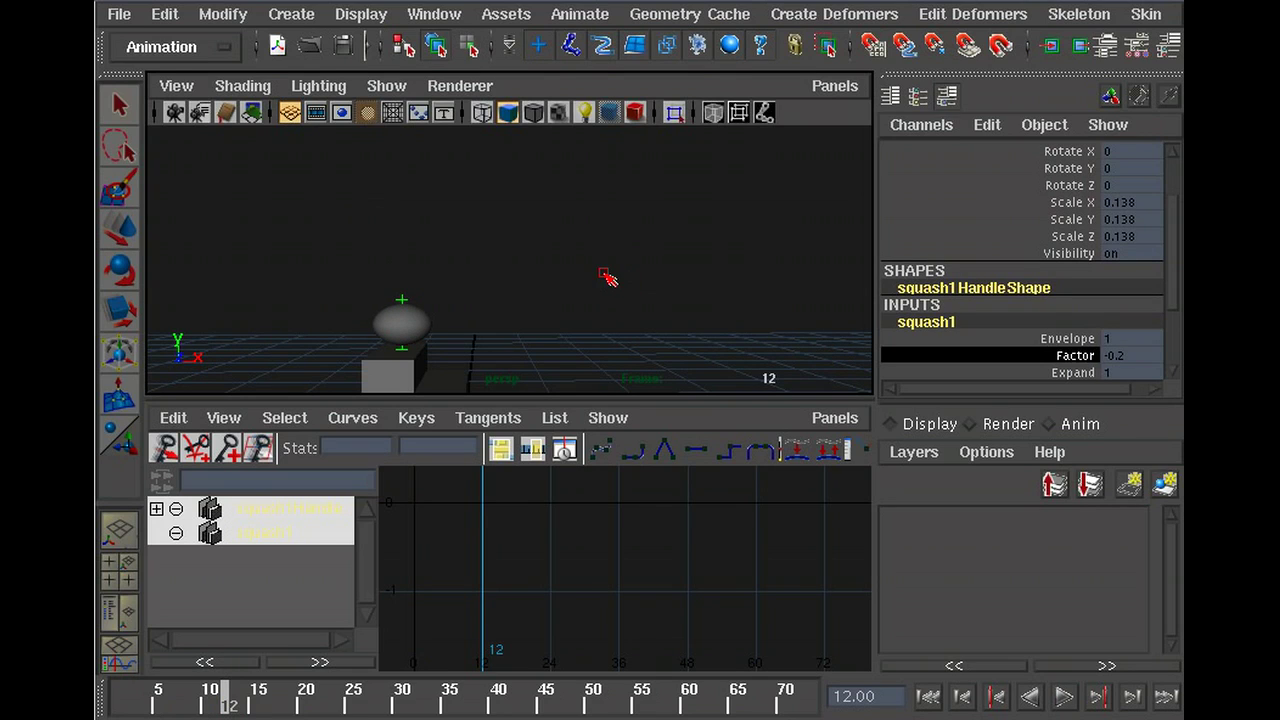
{"action": "right_click_drag", "start_coordinate": [967, 363], "coordinate": [1036, 424]}
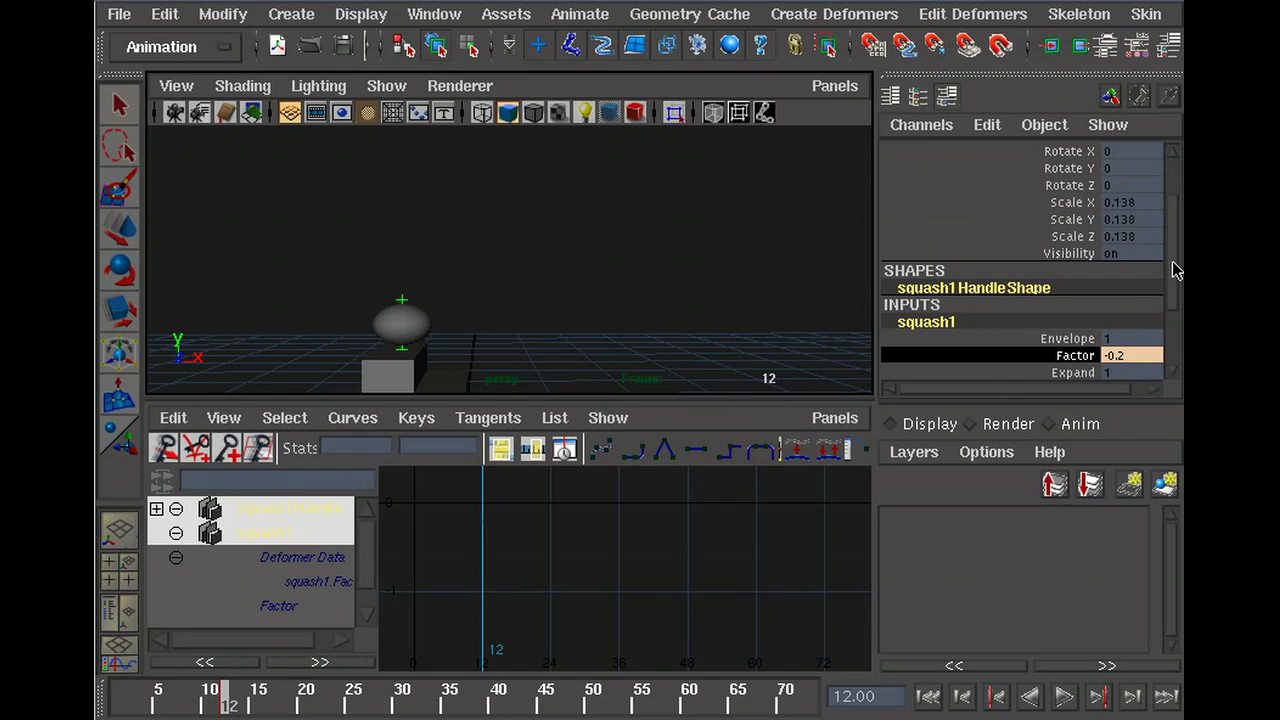
Step: Return to frame 1, set the squash Factor to 0 and key that attribute
{"action": "left_click_drag", "start_coordinate": [1176, 254], "coordinate": [1153, 303]}
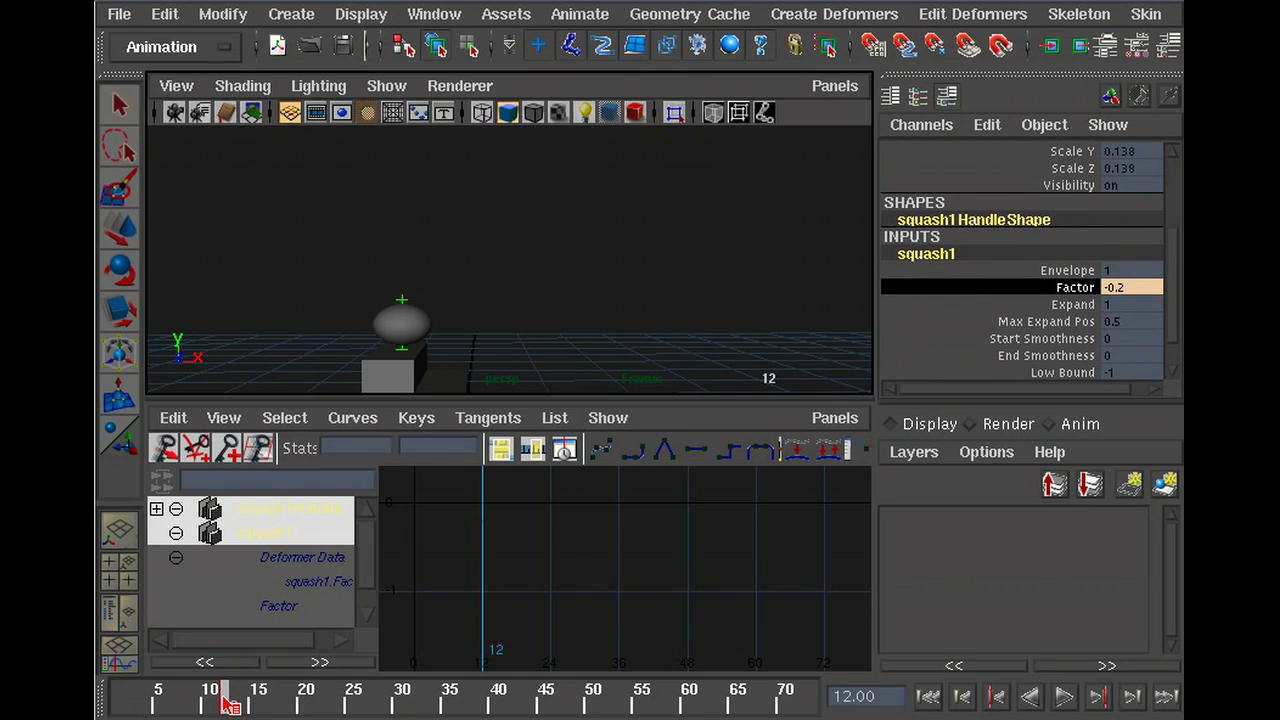
{"action": "key", "text": "alt+v"}
{"action": "left_click_drag", "start_coordinate": [223, 698], "coordinate": [115, 697]}
{"action": "left_click", "coordinate": [1123, 287]}
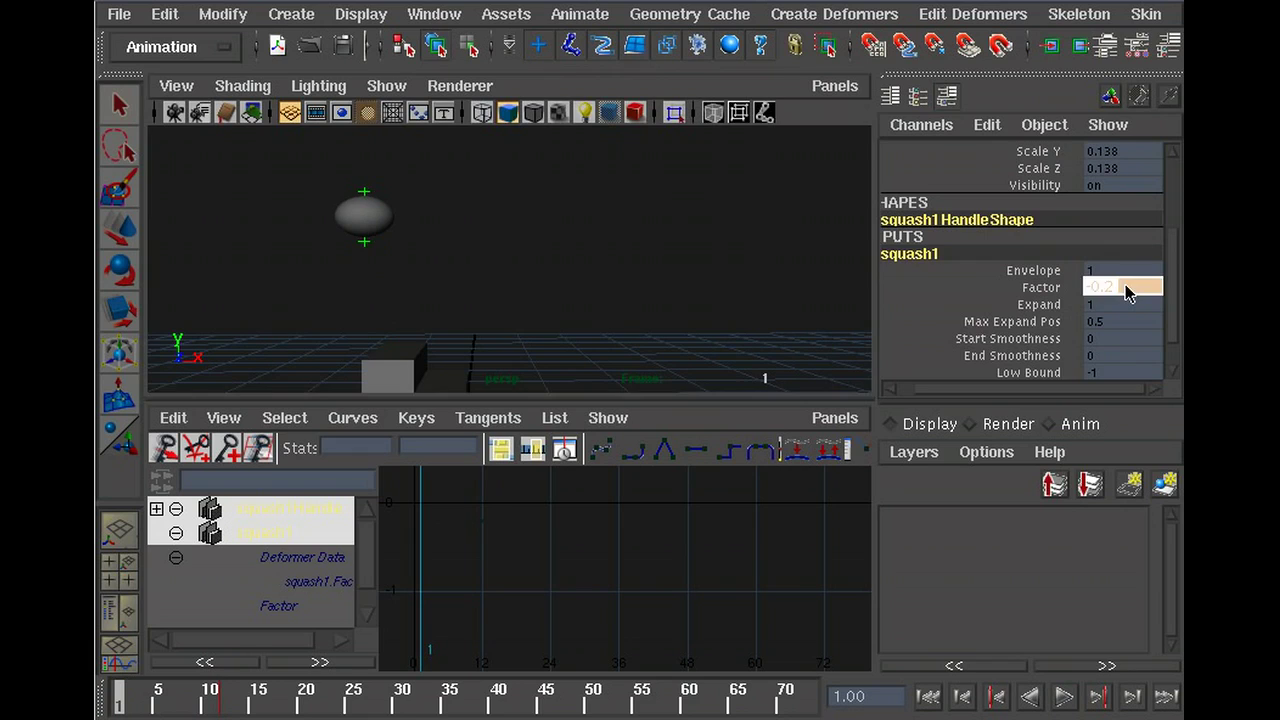
{"action": "type", "text": "0"}
{"action": "key", "text": "Return"}
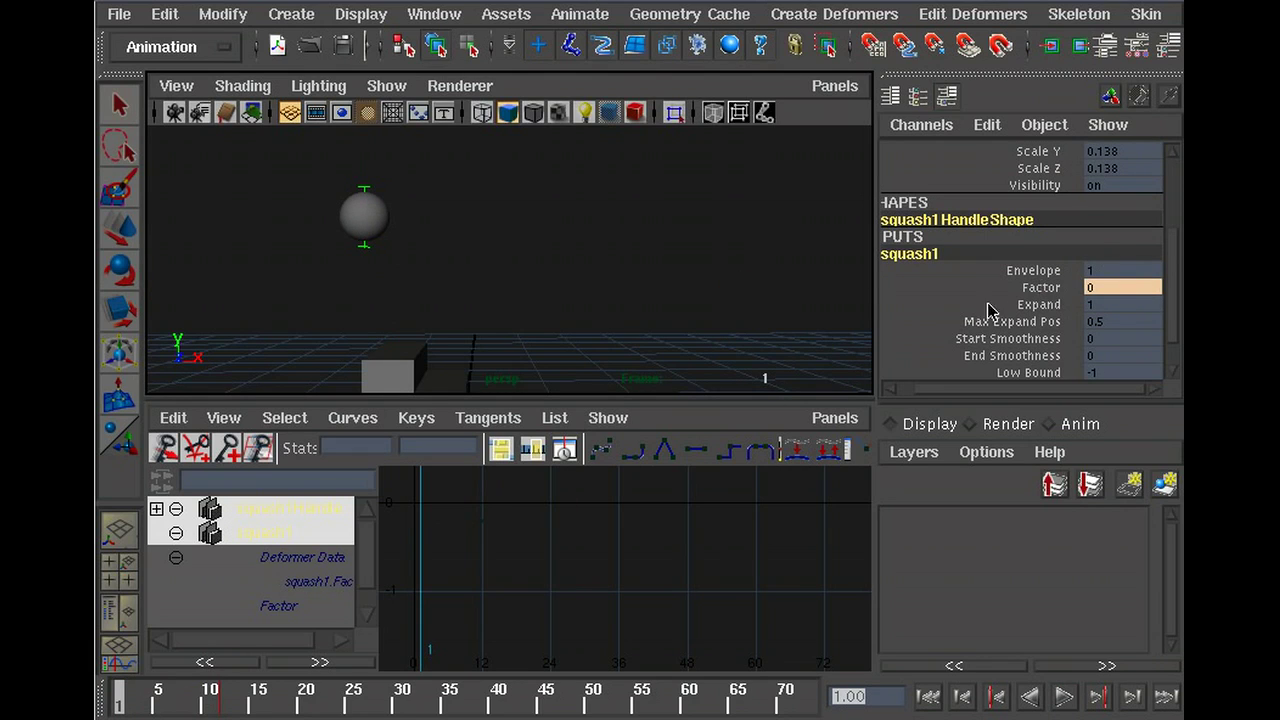
{"action": "left_click", "coordinate": [1010, 289]}
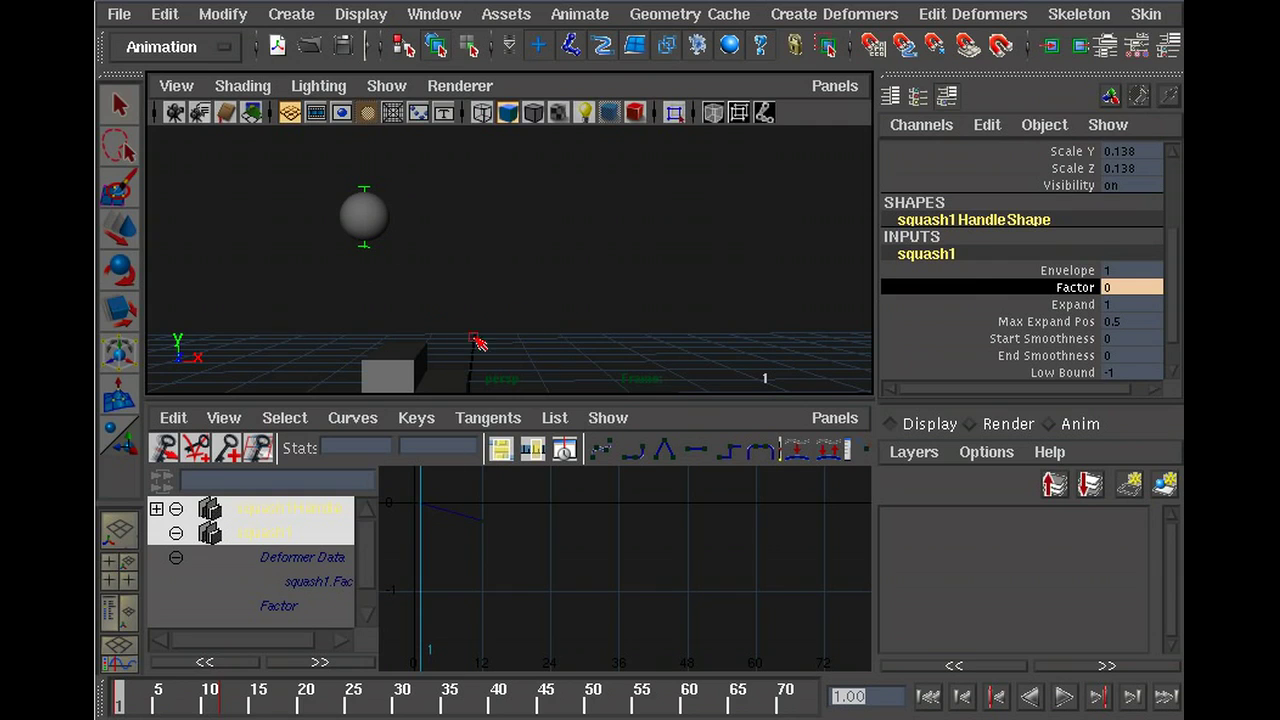
Step: Play back the keyed squash, stop the playback and return to frame 1
{"action": "left_click", "coordinate": [1064, 697]}
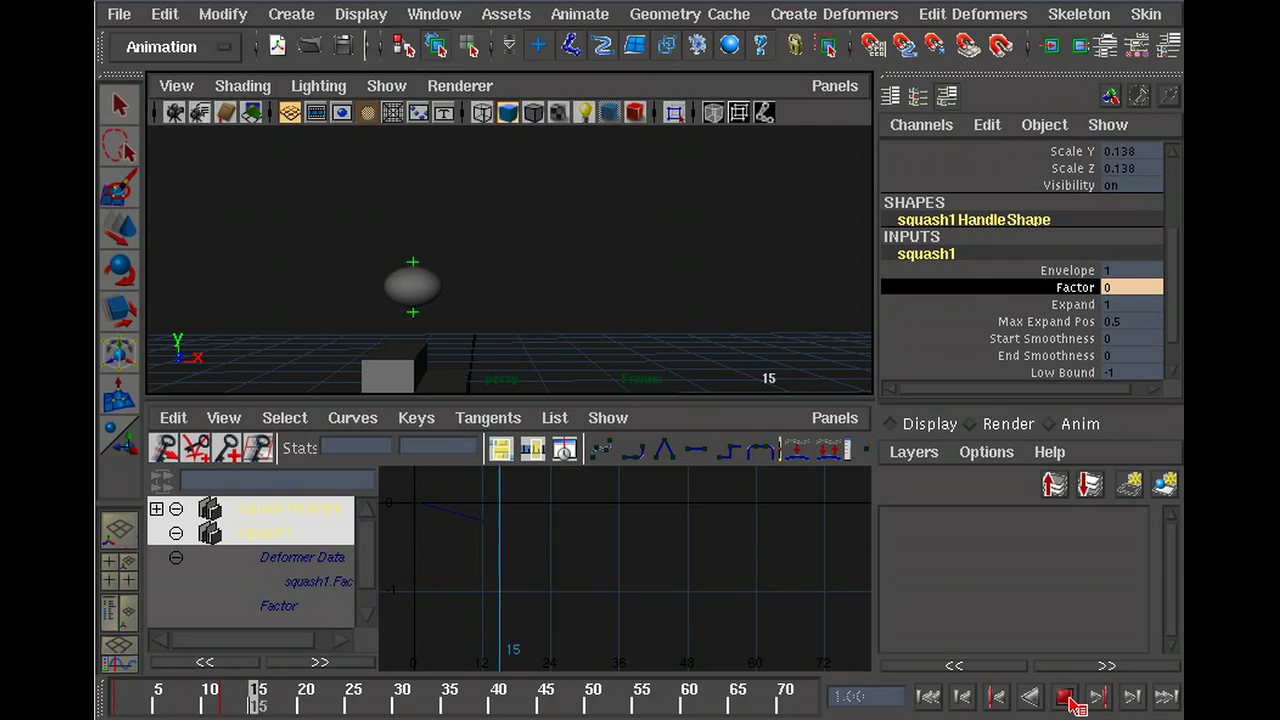
{"action": "left_click", "coordinate": [1070, 699]}
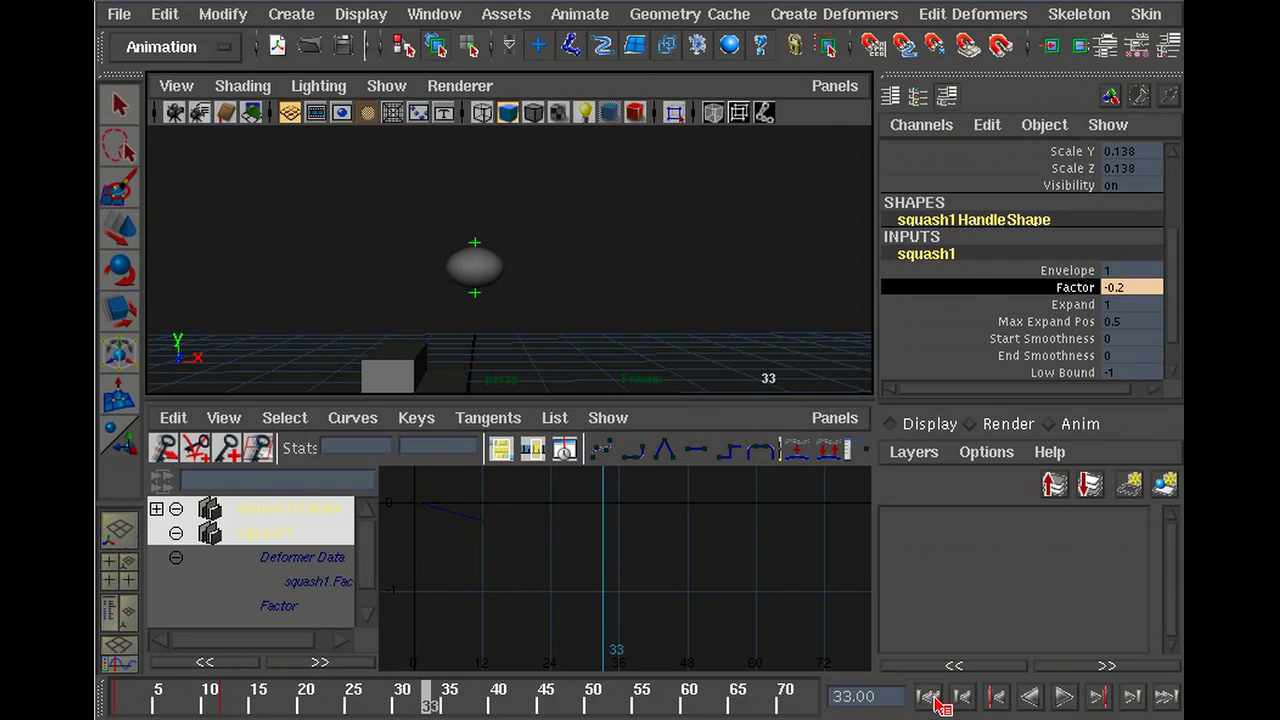
{"action": "left_click", "coordinate": [931, 698]}
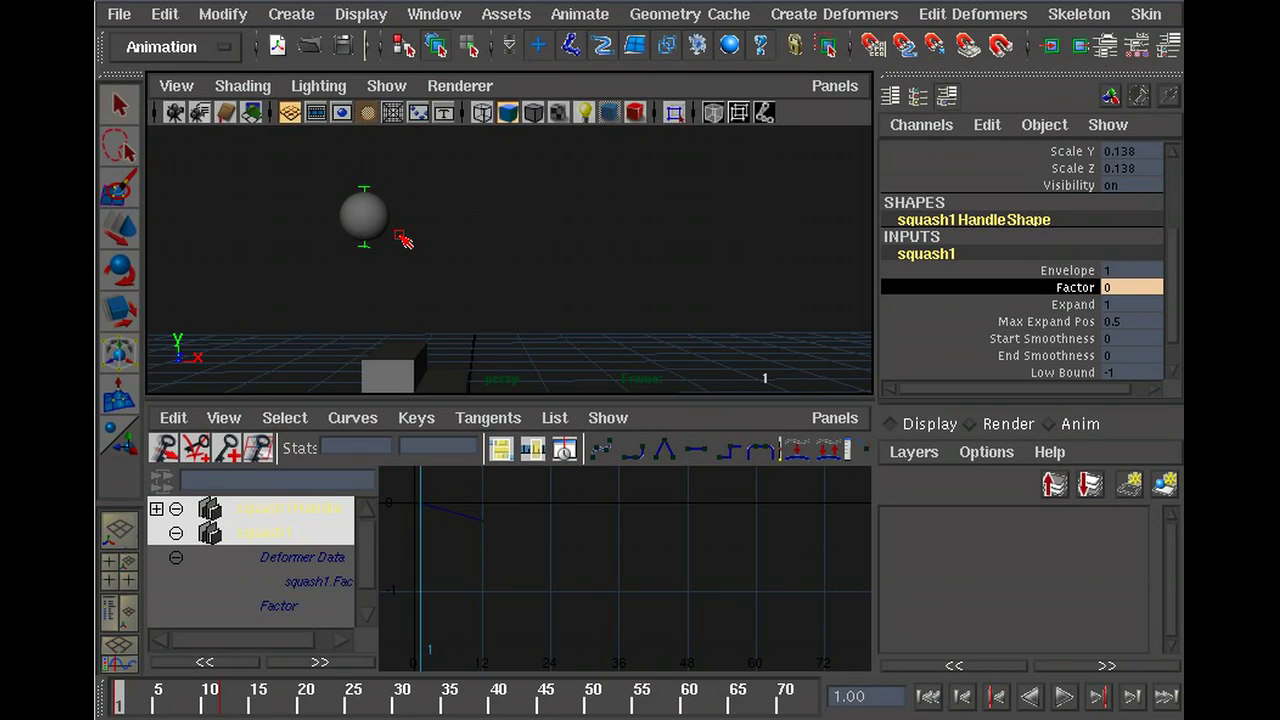
Step: At frame 11, just before the impact, raise the squash Factor to 0.118 to stretch the ball and key it
{"action": "left_click_drag", "start_coordinate": [140, 703], "coordinate": [232, 706]}
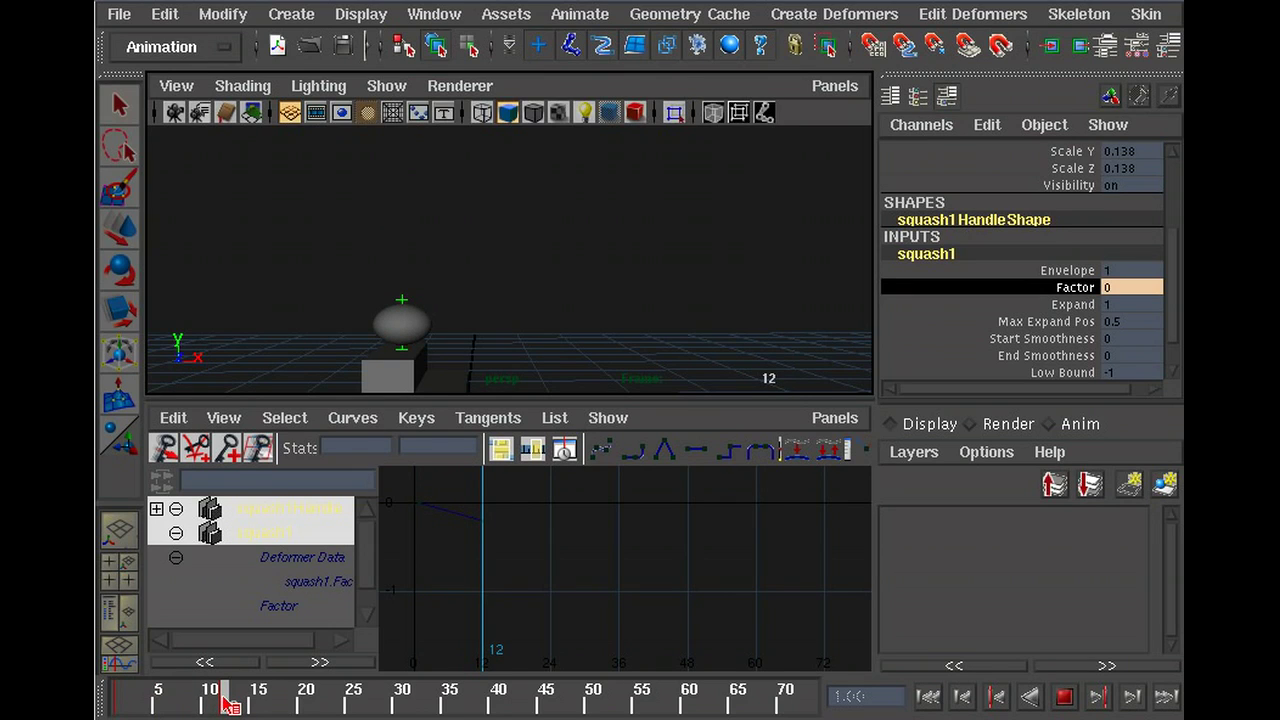
{"action": "left_click_drag", "start_coordinate": [226, 705], "coordinate": [214, 699]}
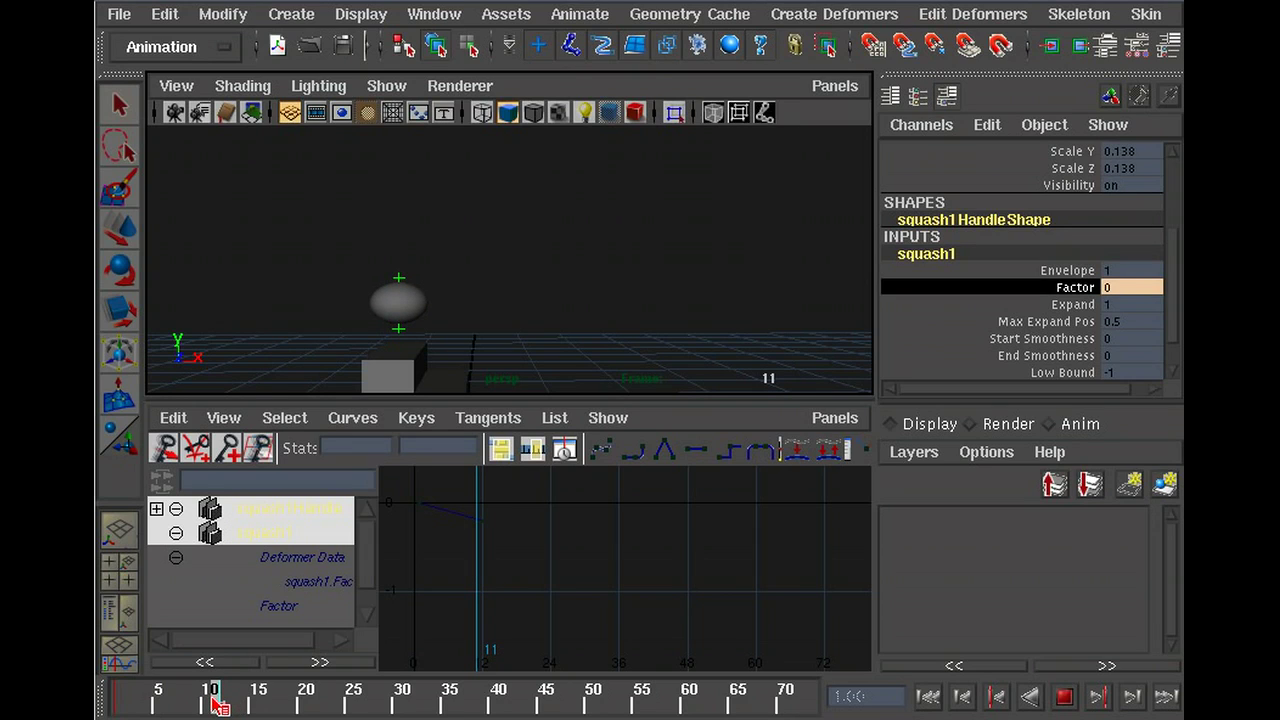
{"action": "middle_click_drag", "start_coordinate": [698, 311], "coordinate": [705, 312]}
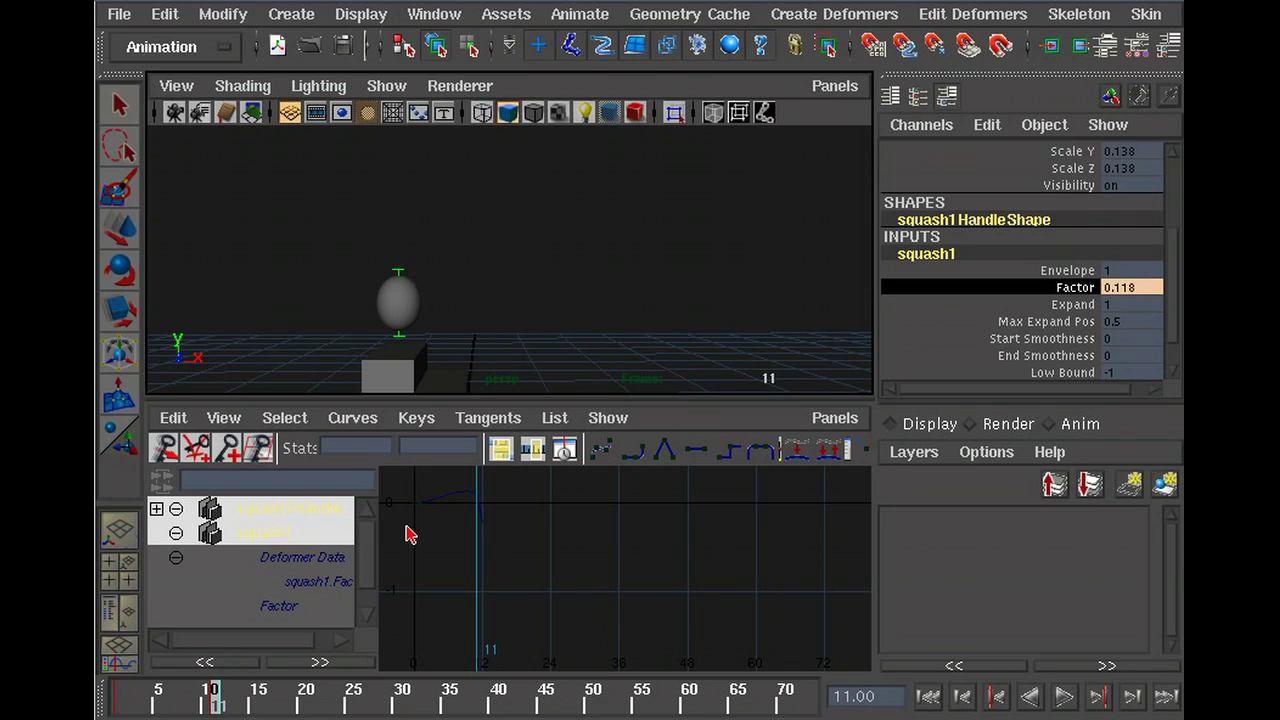
Step: Play the animation from frame 1 and scrub back to review the stretch and squash around the first impact
{"action": "left_click_drag", "start_coordinate": [244, 705], "coordinate": [113, 706]}
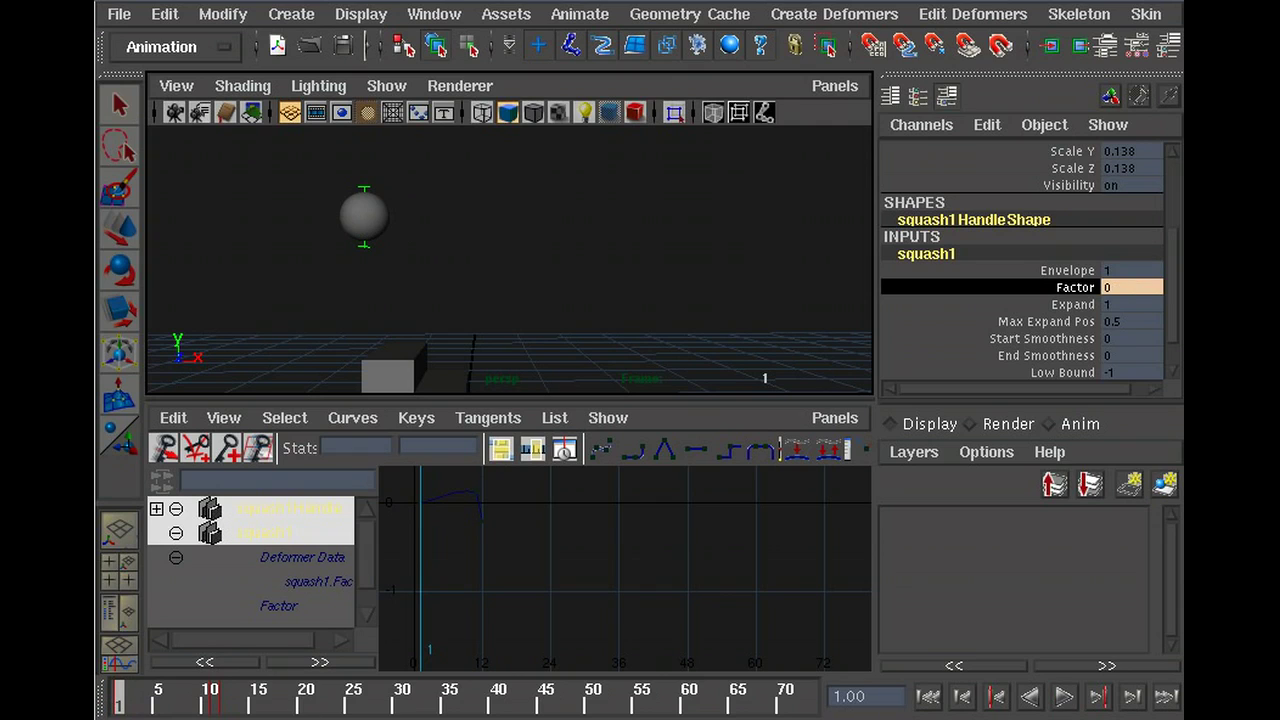
{"action": "left_click", "coordinate": [1059, 702]}
{"action": "left_click", "coordinate": [1062, 703]}
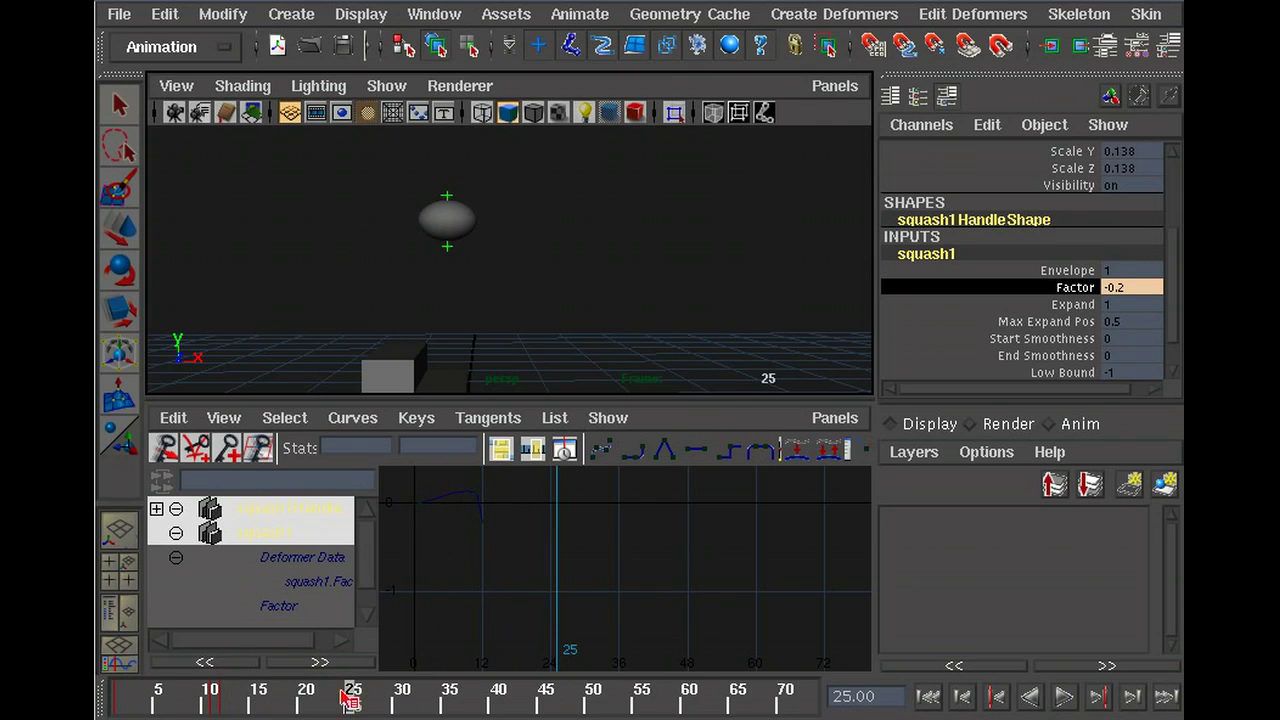
{"action": "left_click_drag", "start_coordinate": [349, 702], "coordinate": [211, 704]}
Step: Reframe the perspective view on the whole staircase and play the animation to review the squash across all bounces
{"action": "left_click_drag", "start_coordinate": [288, 712], "coordinate": [275, 711]}
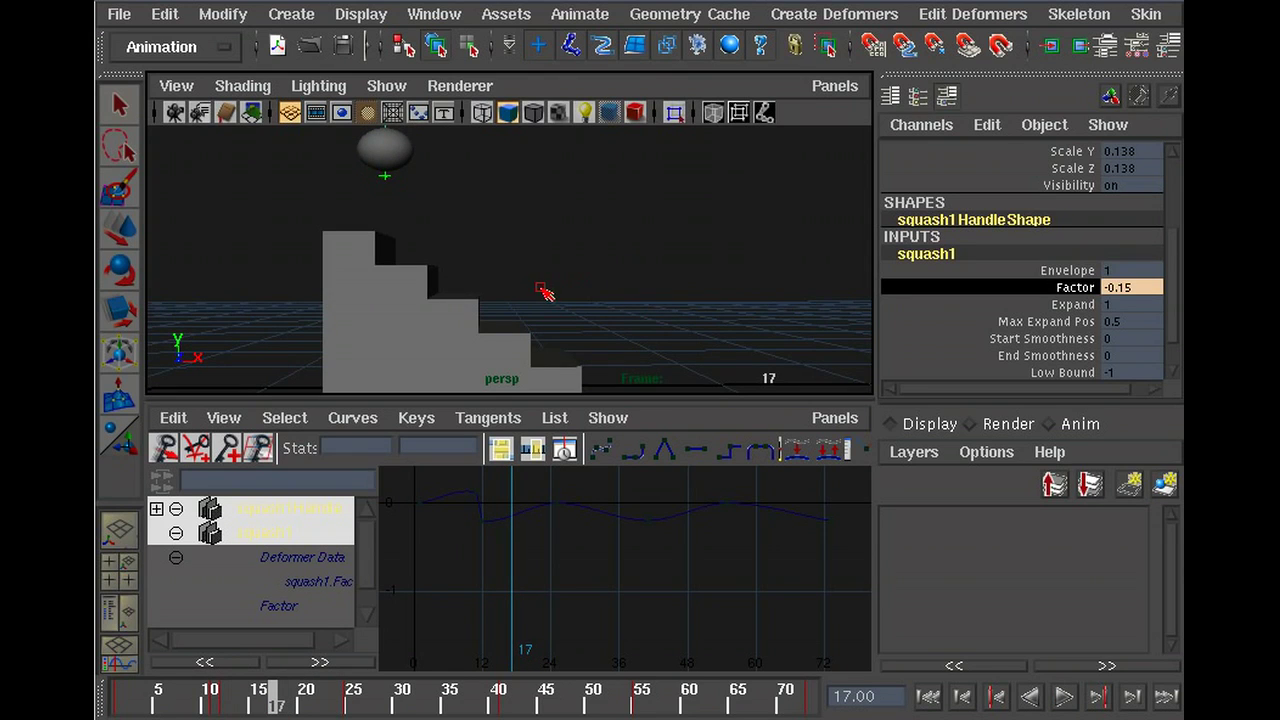
{"action": "middle_click_drag", "start_coordinate": [519, 287], "coordinate": [537, 321], "text": "alt"}
{"action": "scroll", "coordinate": [538, 307], "scroll_direction": "down", "scroll_amount": 3}
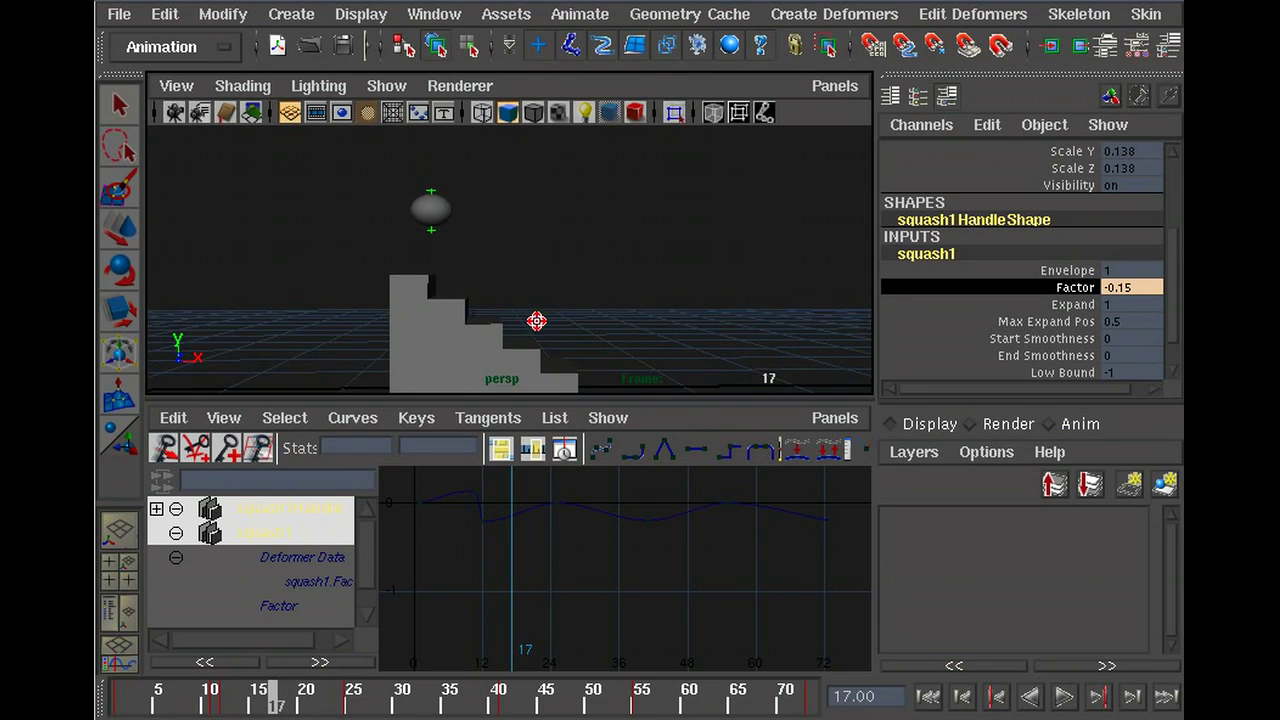
{"action": "key", "text": "alt+v"}
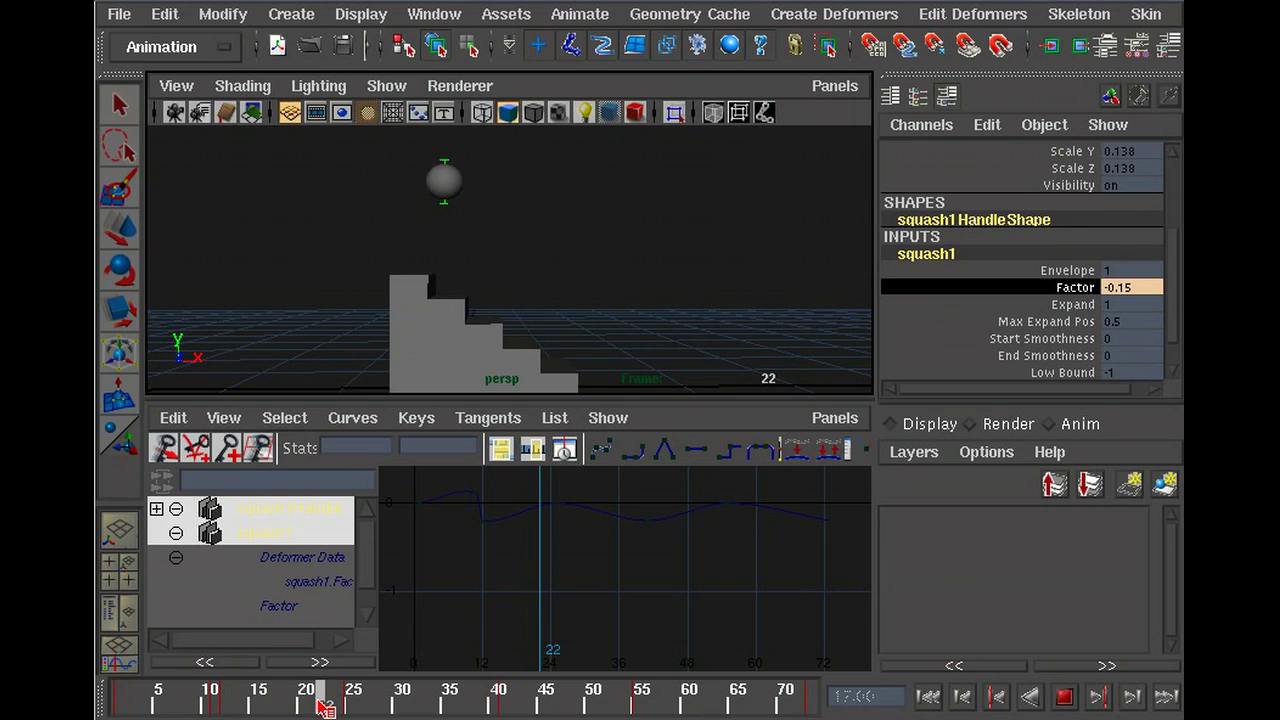
Step: Stretch the ball by keying the squash Factor at 0.174 on frame 18 and 0.201 on frame 40
{"action": "mouse_move", "coordinate": [325, 706]}
{"action": "left_mouse_down"}
{"action": "mouse_move", "coordinate": [228, 706]}
{"action": "mouse_move", "coordinate": [497, 706]}
{"action": "mouse_move", "coordinate": [287, 705]}
{"action": "left_mouse_up"}
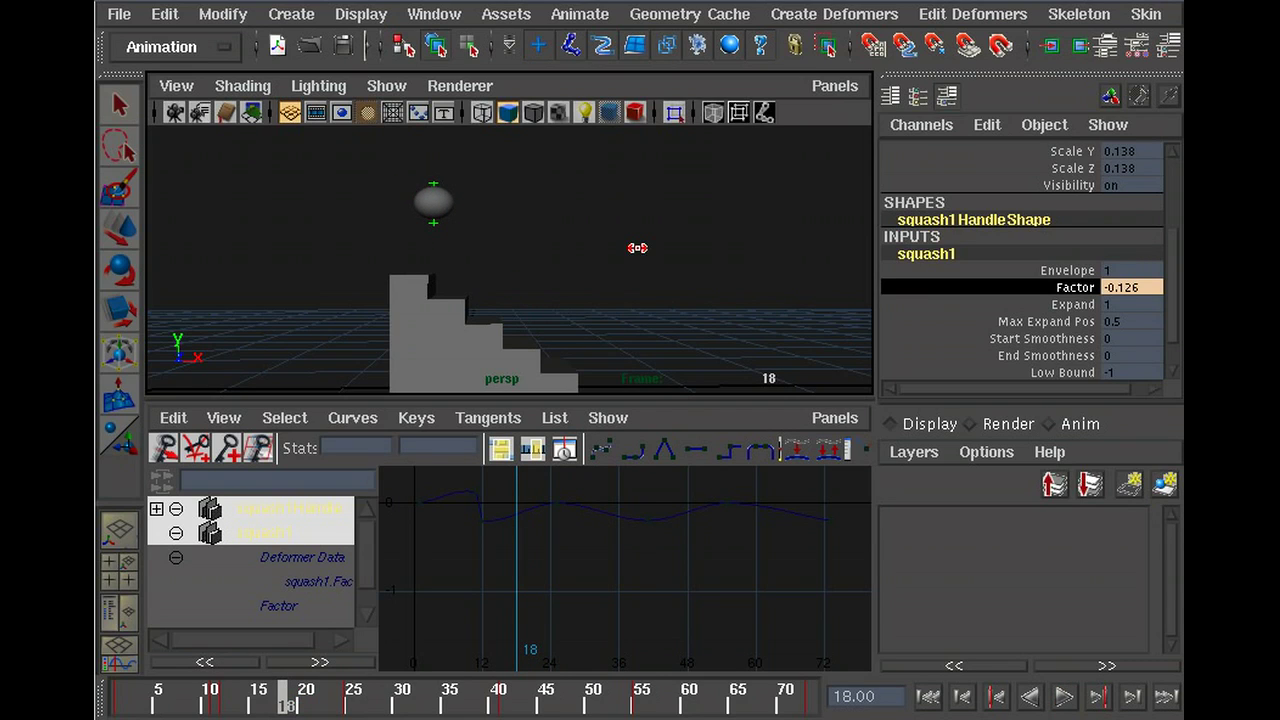
{"action": "middle_click_drag", "start_coordinate": [634, 246], "coordinate": [641, 249]}
{"action": "mouse_move", "coordinate": [287, 698]}
{"action": "left_mouse_down"}
{"action": "mouse_move", "coordinate": [390, 691]}
{"action": "mouse_move", "coordinate": [497, 706]}
{"action": "left_mouse_up"}
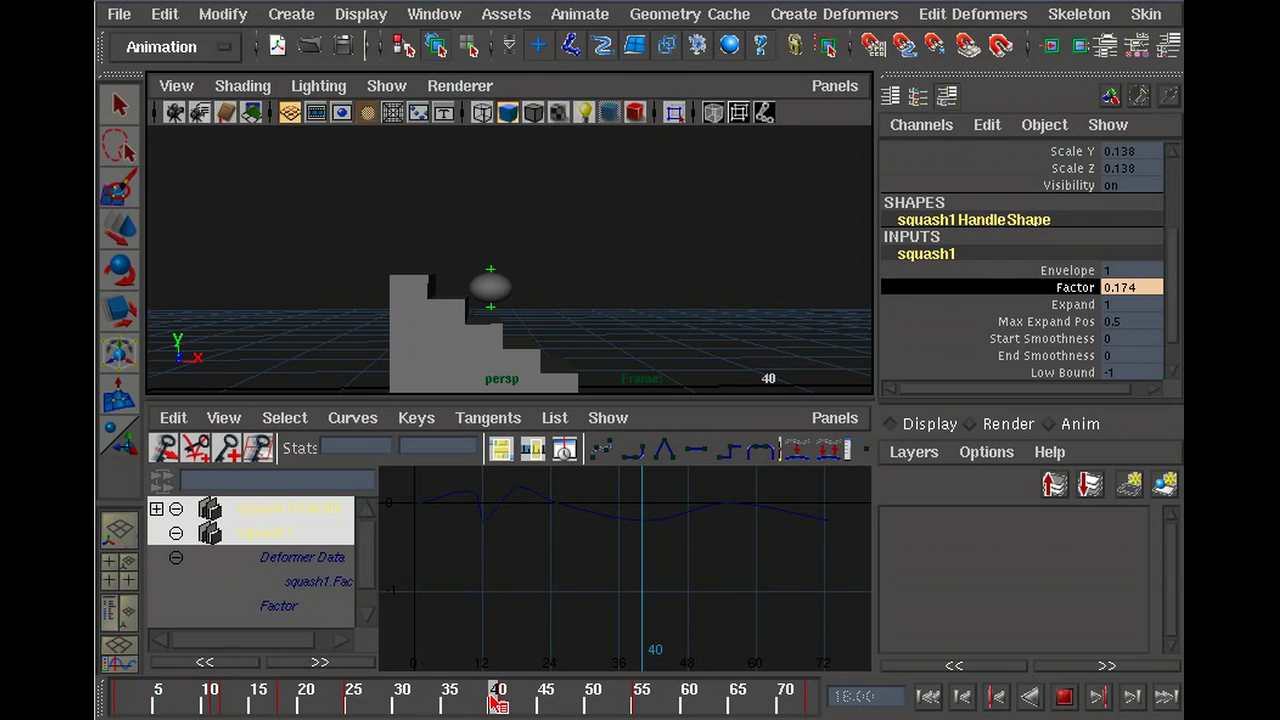
{"action": "middle_click_drag", "start_coordinate": [568, 303], "coordinate": [575, 303]}
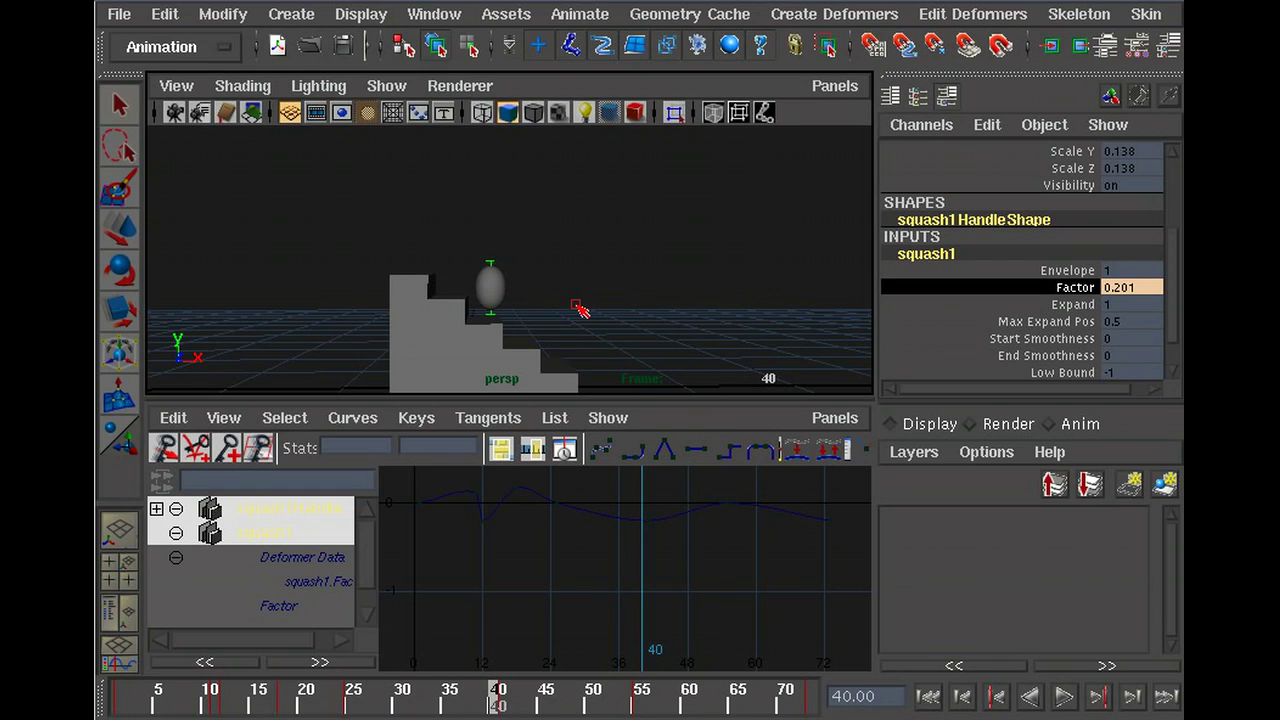
{"action": "key", "text": "s"}
Step: Key the squash Factor at 0.202 on frame 49 and 0.211 on frame 72 to stretch the ball
{"action": "left_click_drag", "start_coordinate": [505, 706], "coordinate": [584, 708]}
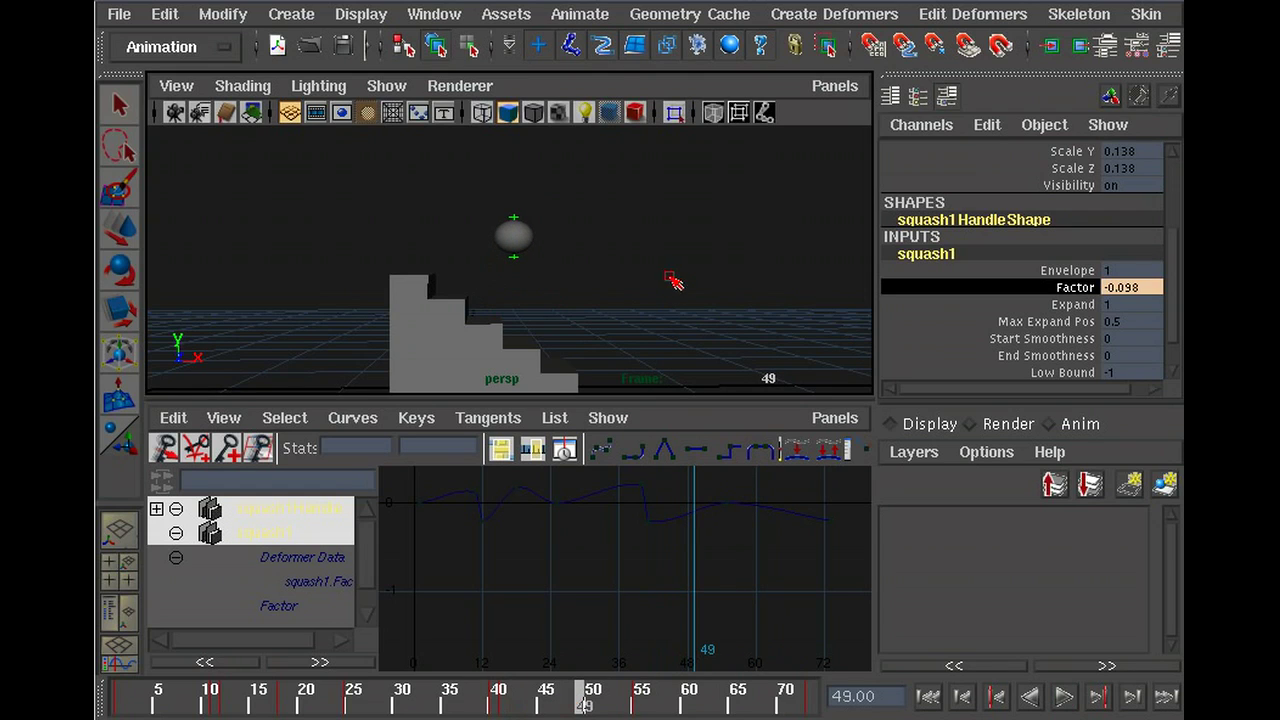
{"action": "middle_click_drag", "start_coordinate": [670, 278], "coordinate": [672, 278]}
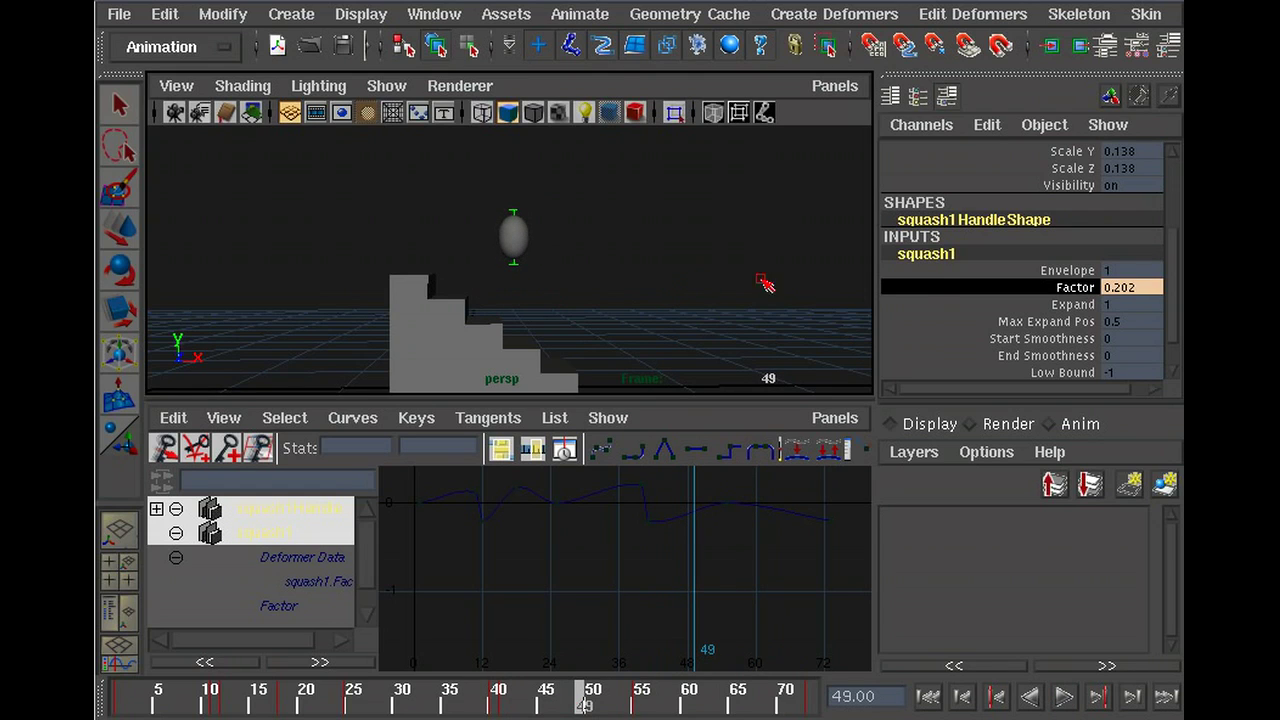
{"action": "right_click", "coordinate": [942, 288]}
{"action": "left_click", "coordinate": [963, 343]}
{"action": "left_click_drag", "start_coordinate": [584, 704], "coordinate": [799, 702]}
{"action": "middle_click_drag", "start_coordinate": [684, 333], "coordinate": [692, 334]}
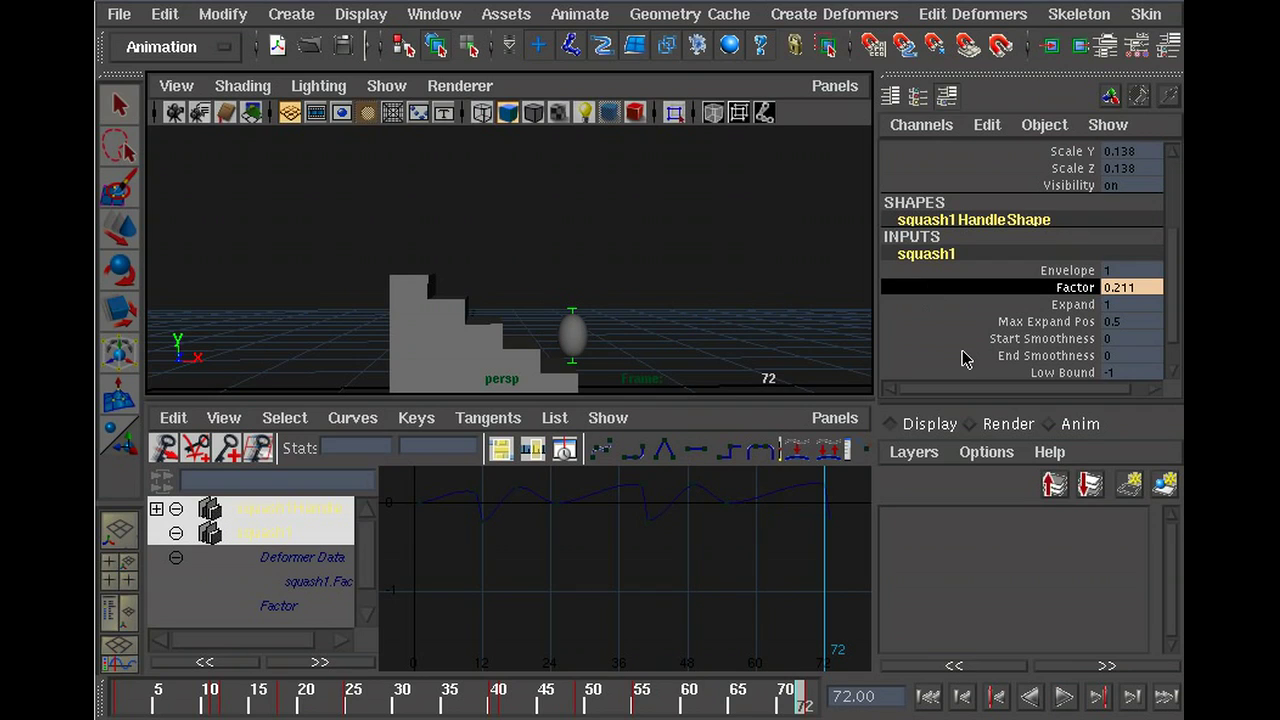
Step: Play the animation from frame 1 to review the stretch and squash on every bounce, and stop it
{"action": "left_click", "coordinate": [930, 697]}
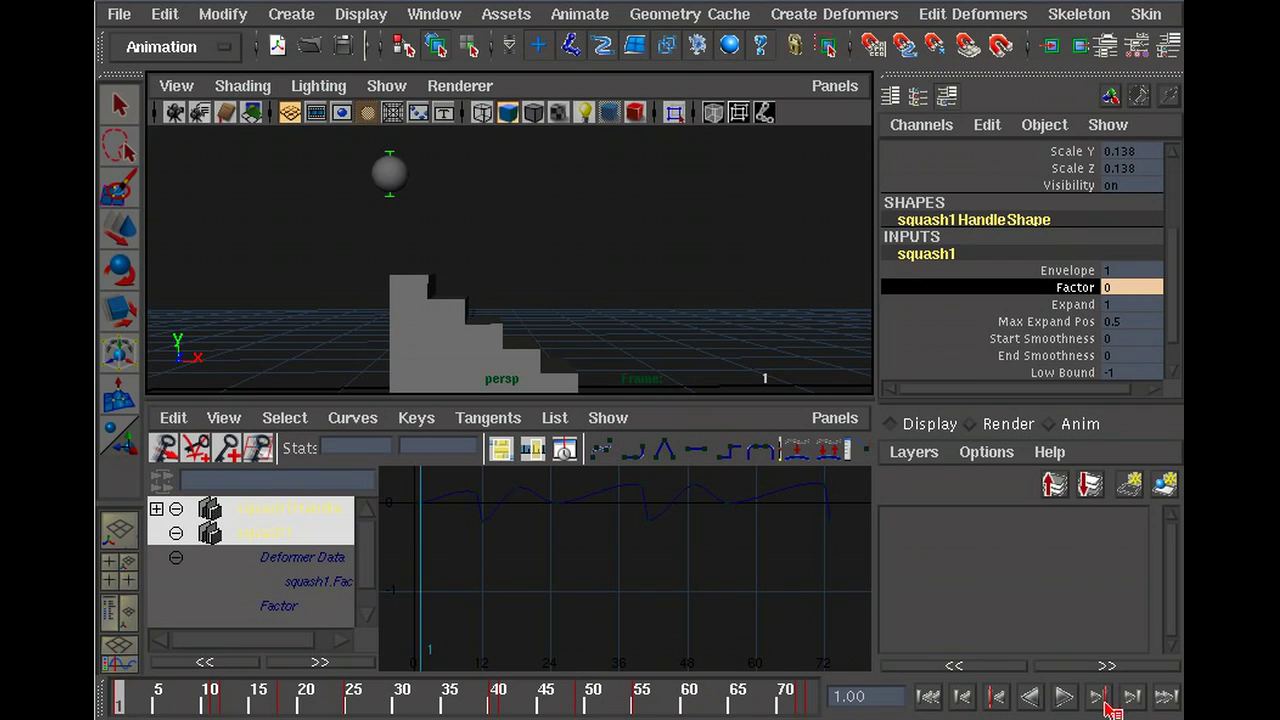
{"action": "left_click", "coordinate": [1066, 697]}
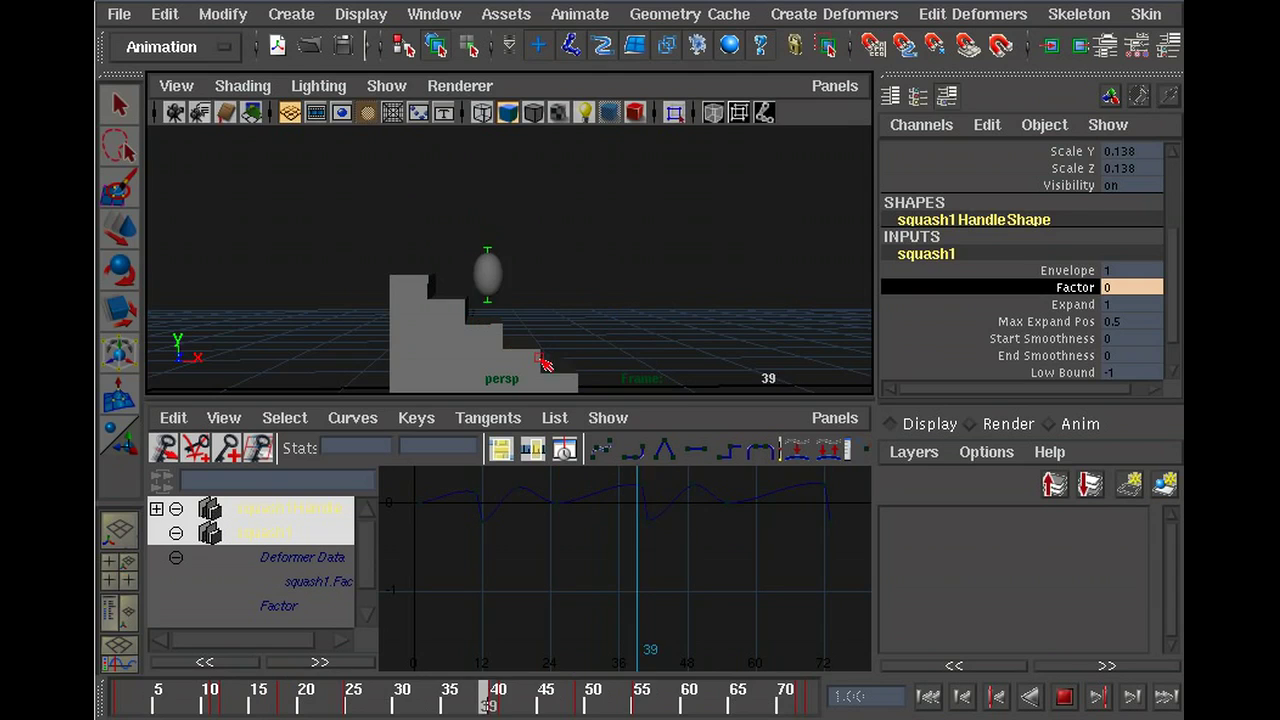
{"action": "left_click", "coordinate": [1064, 698]}
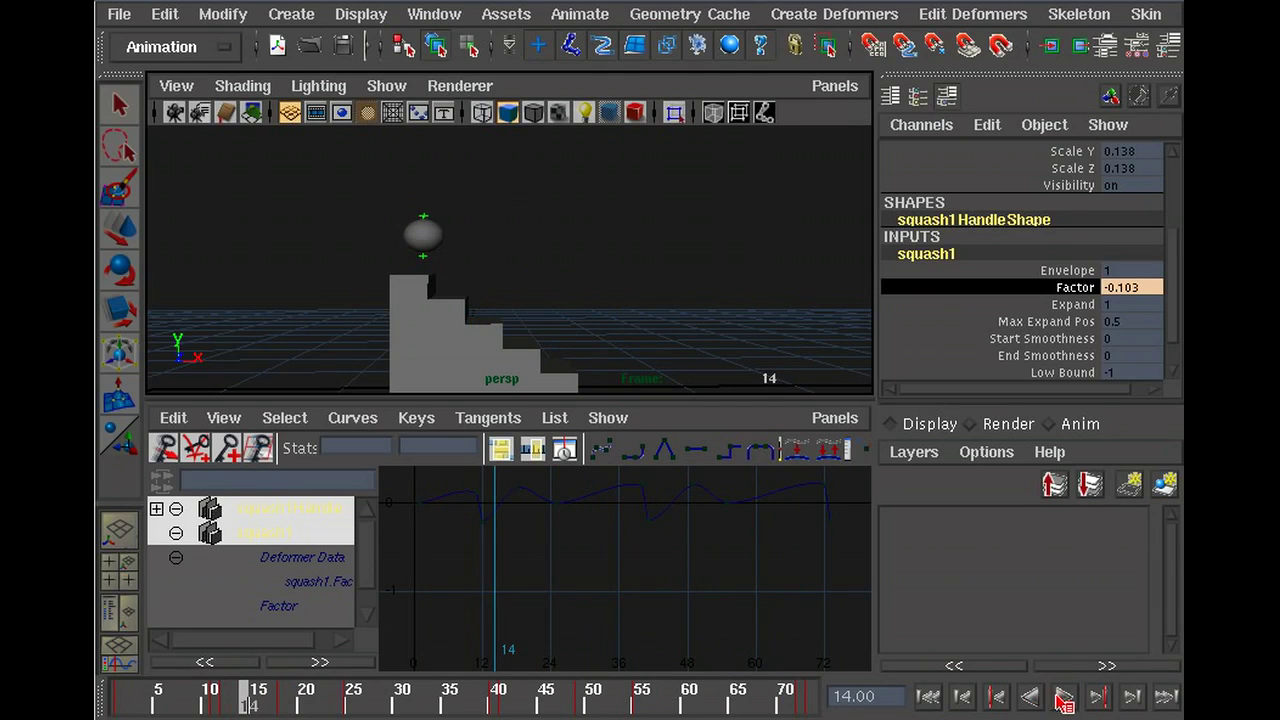
Step: Examine up close how the squashed ball meets the step at the frame 41 impact
{"action": "scroll", "coordinate": [396, 271], "scroll_direction": "up", "scroll_amount": 4}
{"action": "middle_click_drag", "start_coordinate": [416, 313], "coordinate": [555, 276], "text": "alt"}
{"action": "scroll", "coordinate": [556, 260], "scroll_direction": "up", "scroll_amount": 3}
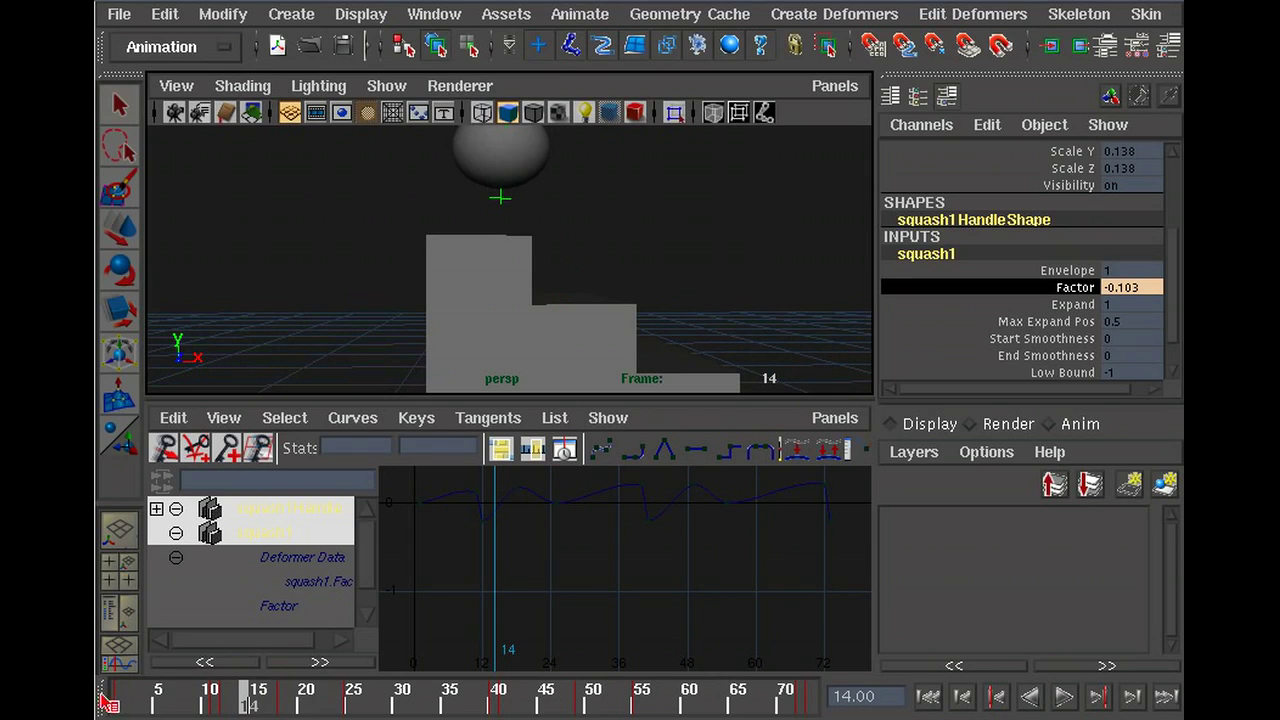
{"action": "left_click_drag", "start_coordinate": [102, 690], "coordinate": [504, 714]}
{"action": "middle_click_drag", "start_coordinate": [706, 328], "coordinate": [571, 228], "text": "alt"}
{"action": "left_click_drag", "start_coordinate": [571, 251], "coordinate": [577, 275], "text": "alt"}
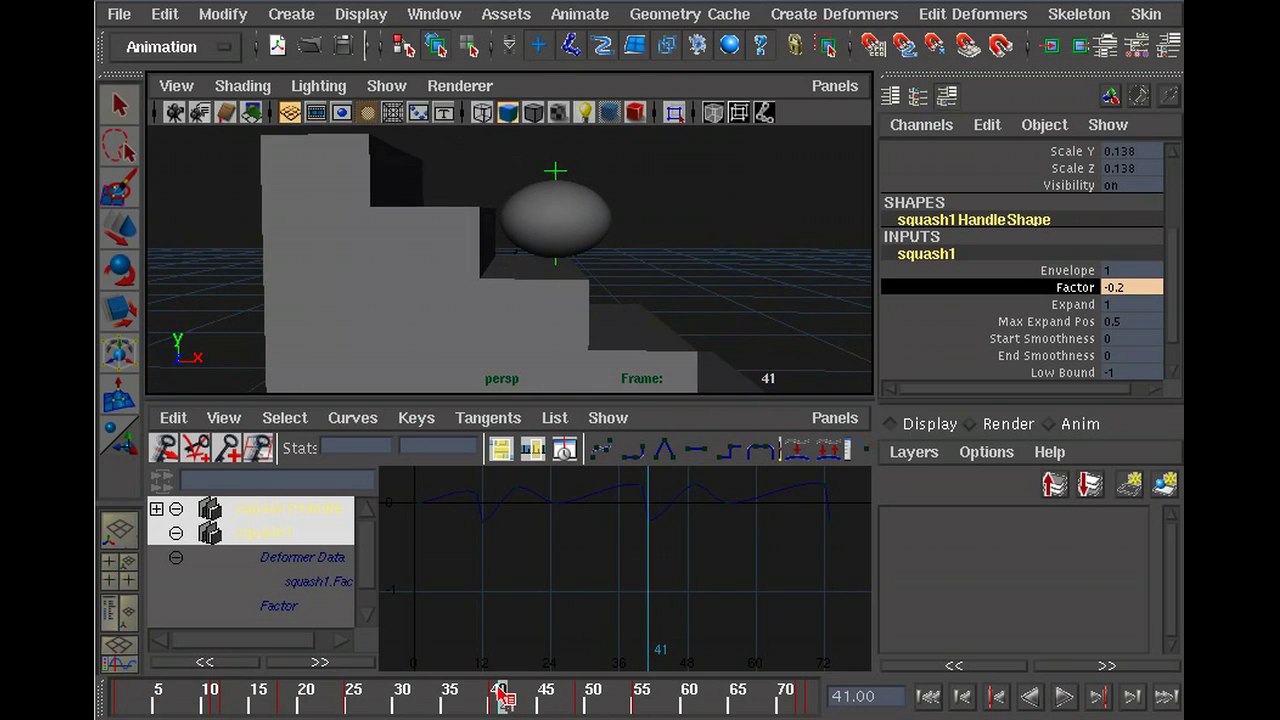
{"action": "left_click_drag", "start_coordinate": [501, 690], "coordinate": [504, 690]}
{"action": "left_click_drag", "start_coordinate": [601, 290], "coordinate": [597, 263], "text": "alt"}
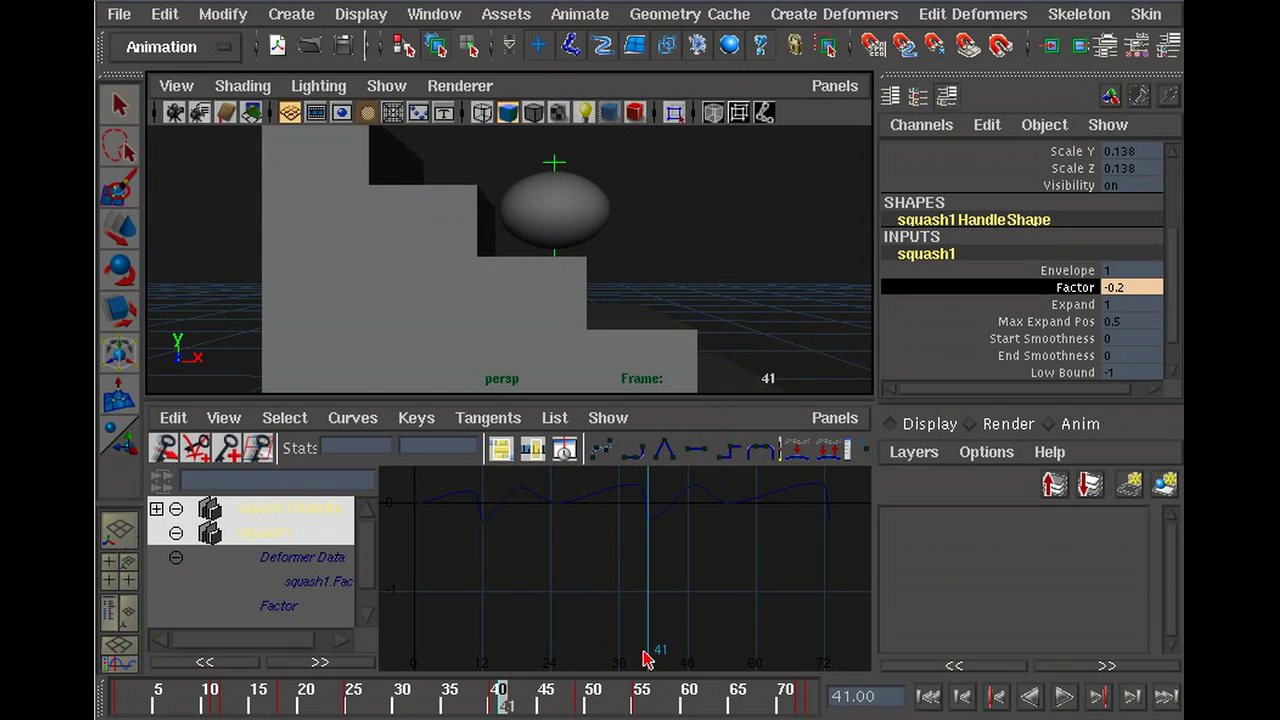
Step: Select the ball for moving and go to its first impact at frame 12
{"action": "left_click", "coordinate": [597, 193]}
{"action": "key", "text": "w"}
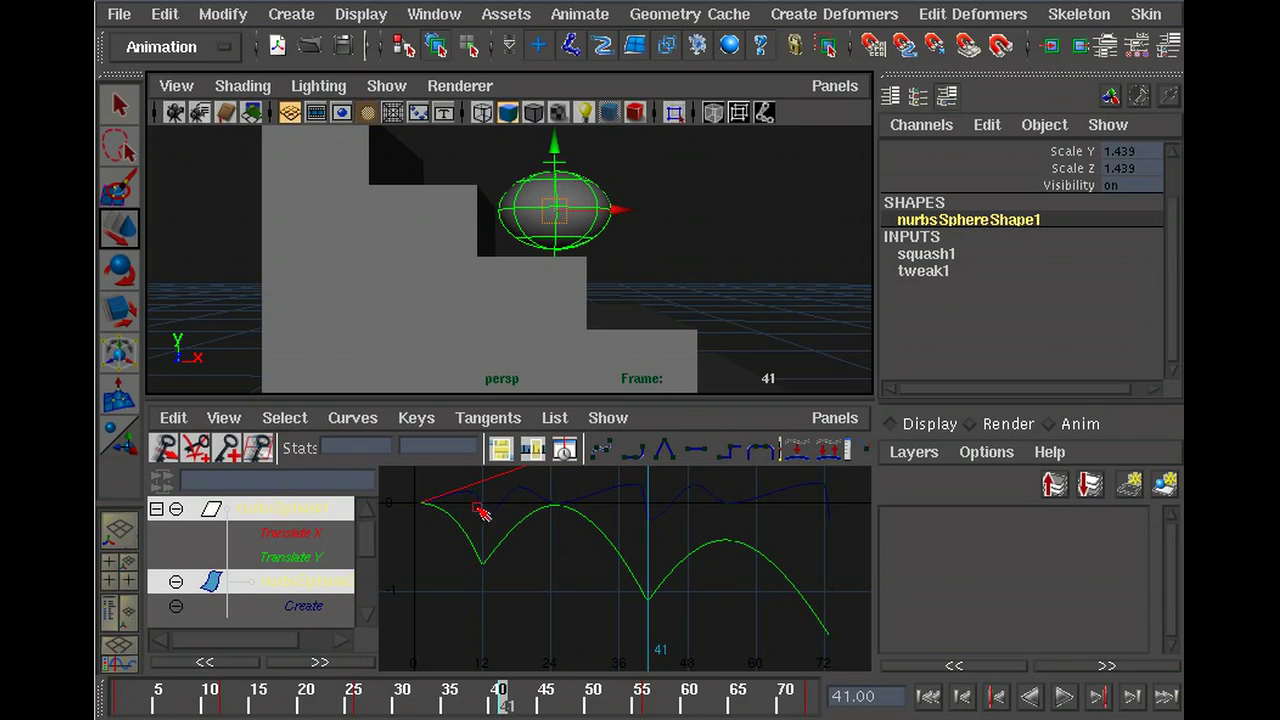
{"action": "left_click_drag", "start_coordinate": [251, 706], "coordinate": [208, 710]}
{"action": "scroll", "coordinate": [570, 239], "scroll_direction": "down", "scroll_amount": 3}
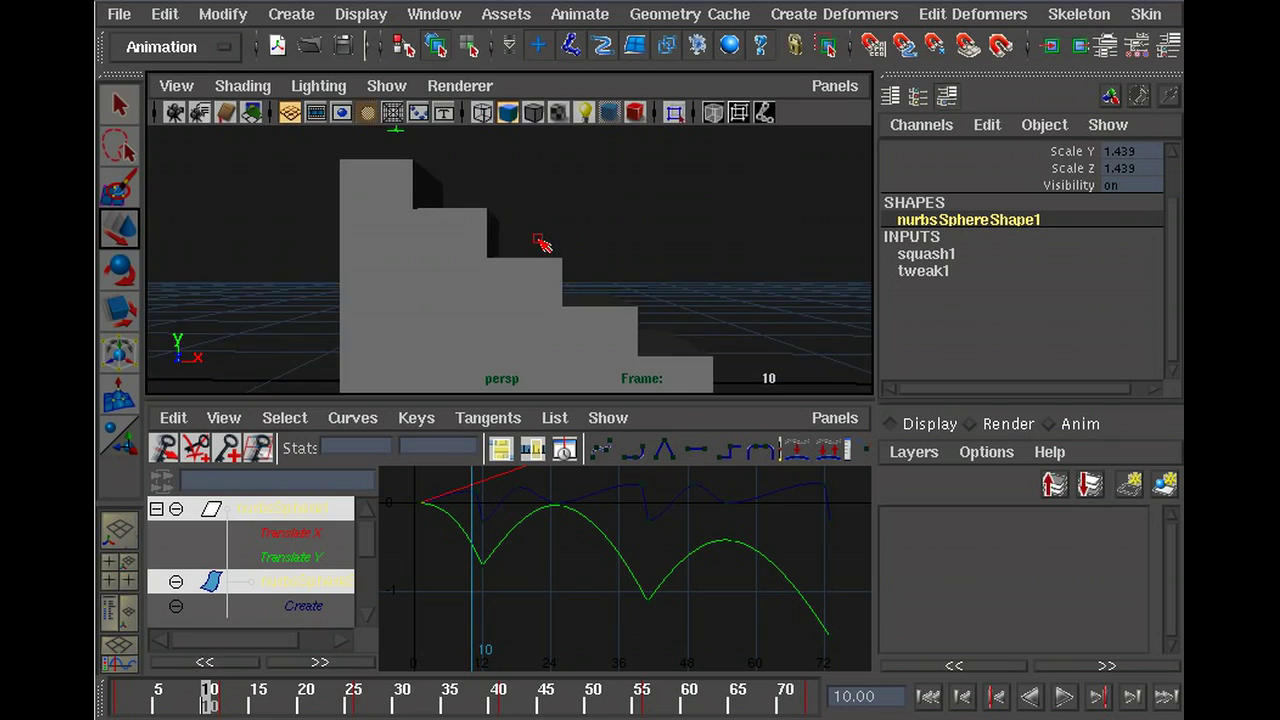
{"action": "middle_click_drag", "start_coordinate": [538, 239], "coordinate": [560, 283], "text": "alt"}
{"action": "scroll", "coordinate": [562, 301], "scroll_direction": "up", "scroll_amount": 2}
{"action": "scroll", "coordinate": [562, 301], "scroll_direction": "down", "scroll_amount": 2}
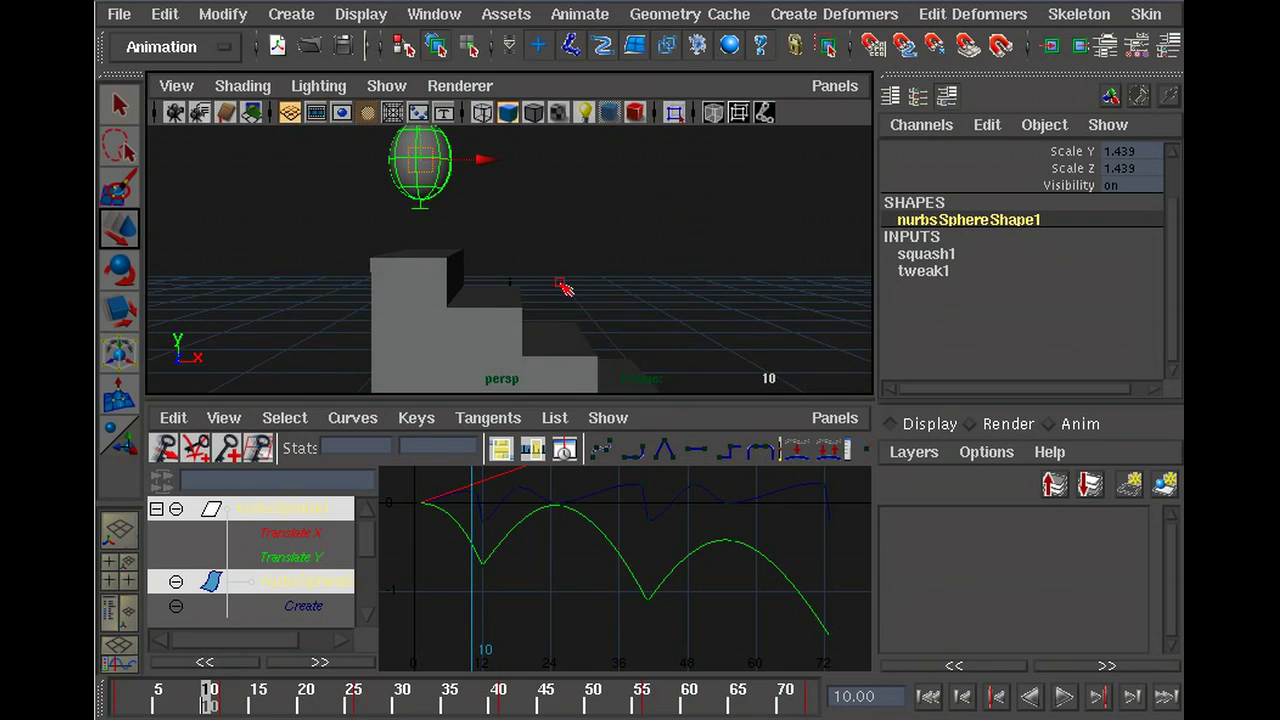
{"action": "left_click_drag", "start_coordinate": [562, 284], "coordinate": [570, 271], "text": "alt"}
{"action": "left_click_drag", "start_coordinate": [220, 704], "coordinate": [228, 705]}
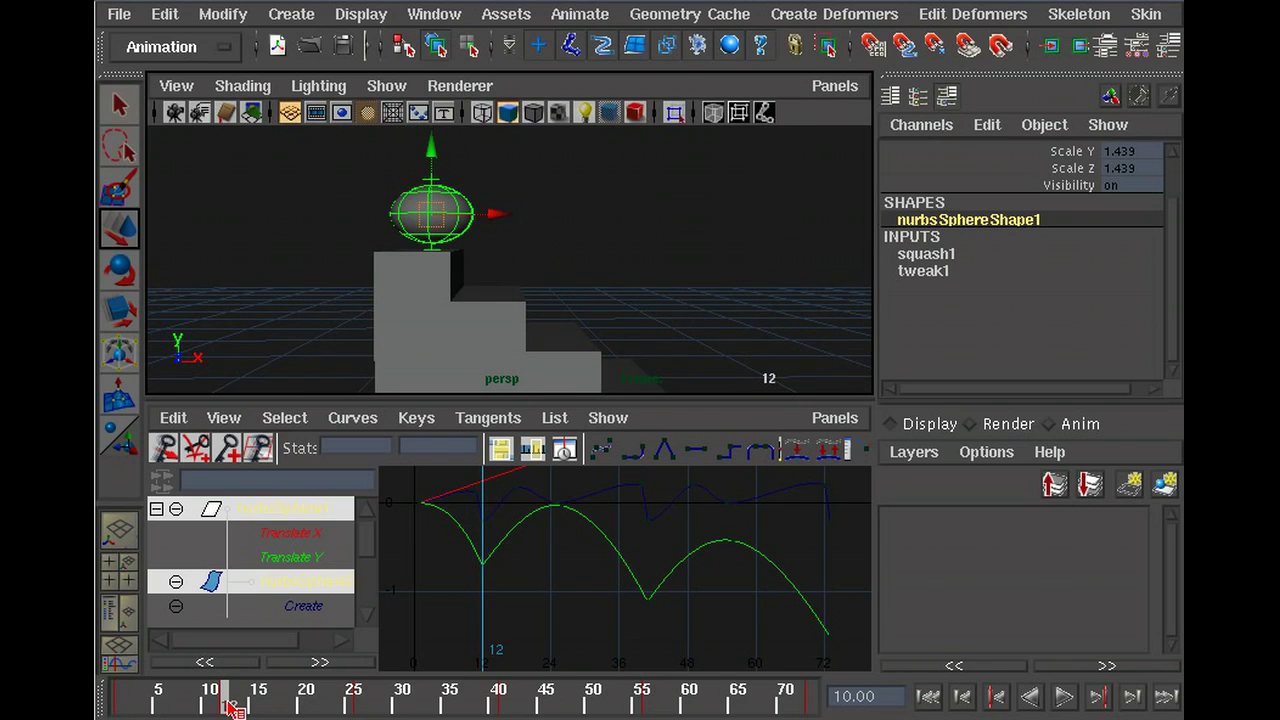
Step: Isolate the ball's Translate Y curve and lower its frame 12 key to -0.736 so the squashed ball rests on the top step
{"action": "scroll", "coordinate": [474, 213], "scroll_direction": "up", "scroll_amount": 3}
{"action": "left_click_drag", "start_coordinate": [473, 236], "coordinate": [482, 238], "text": "alt"}
{"action": "left_click", "coordinate": [512, 588]}
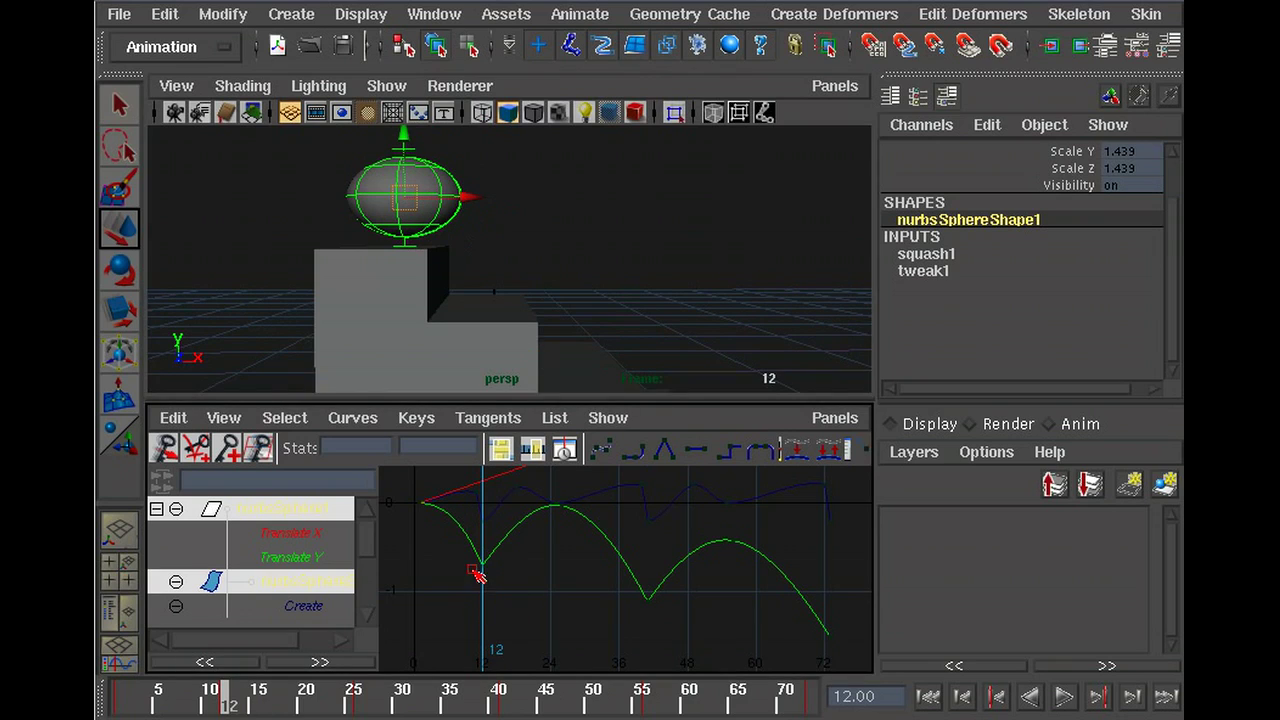
{"action": "left_click", "coordinate": [485, 567]}
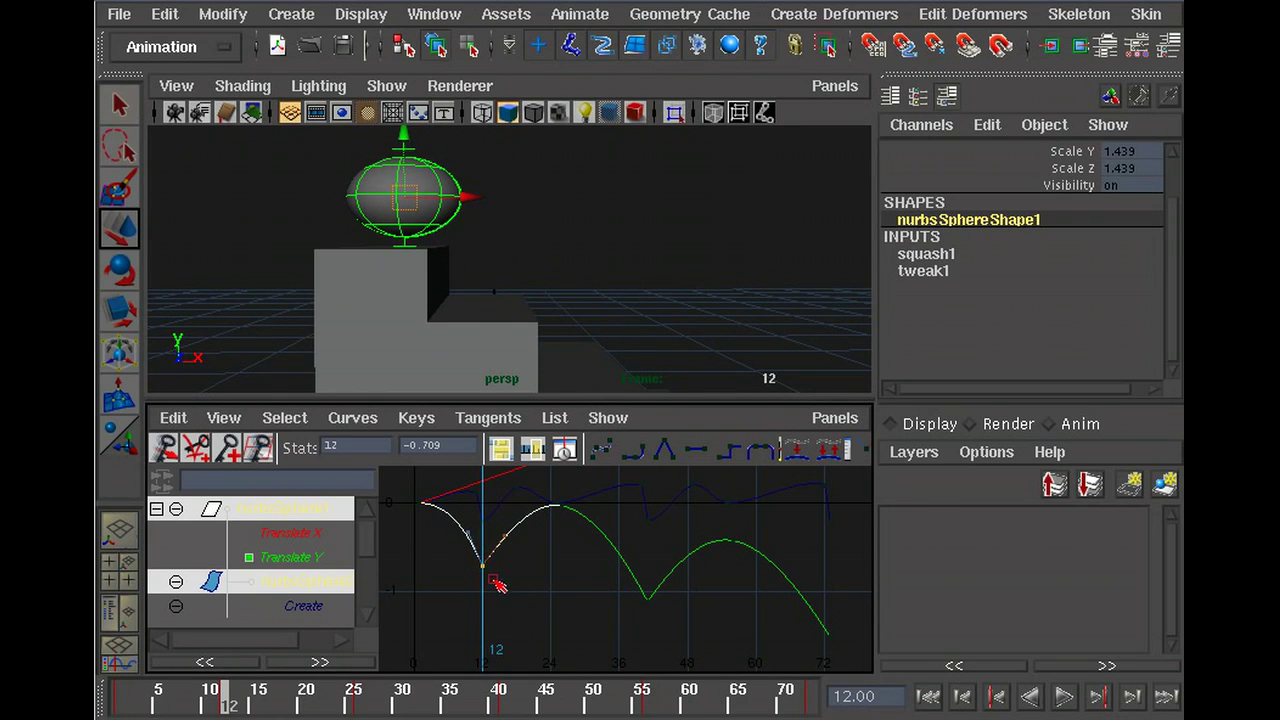
{"action": "left_click", "coordinate": [290, 557]}
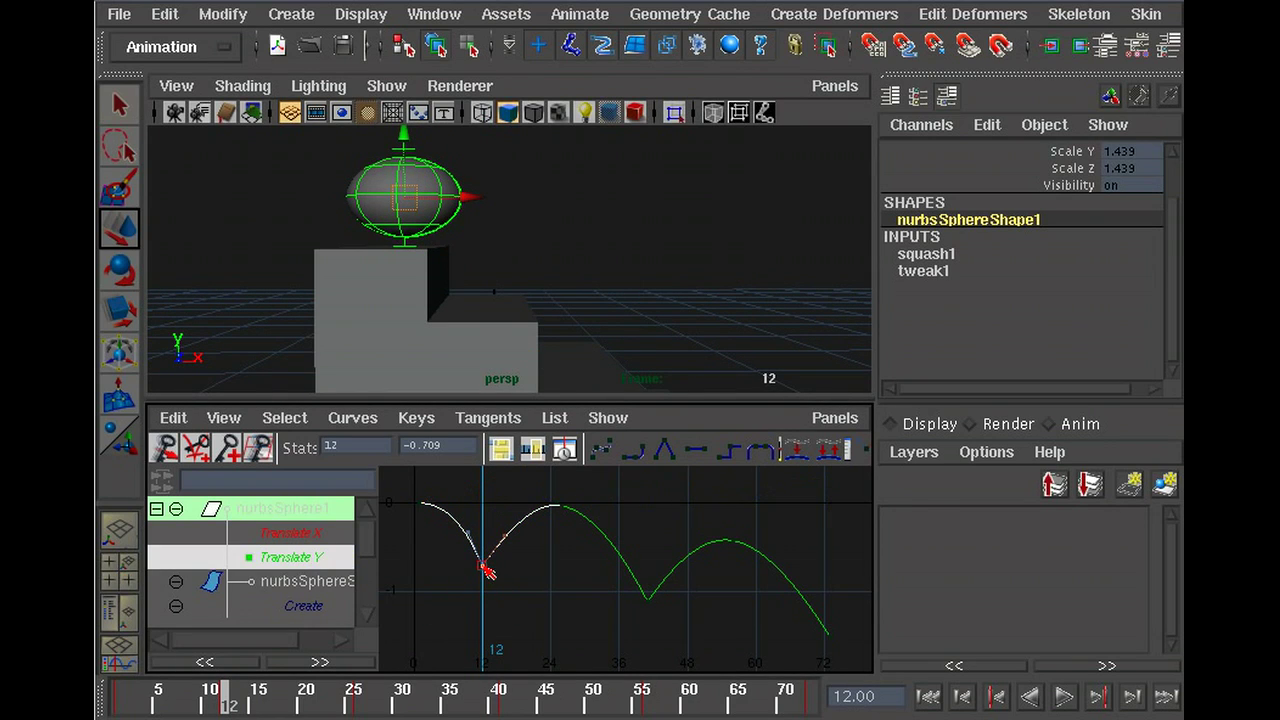
{"action": "left_click", "coordinate": [121, 231]}
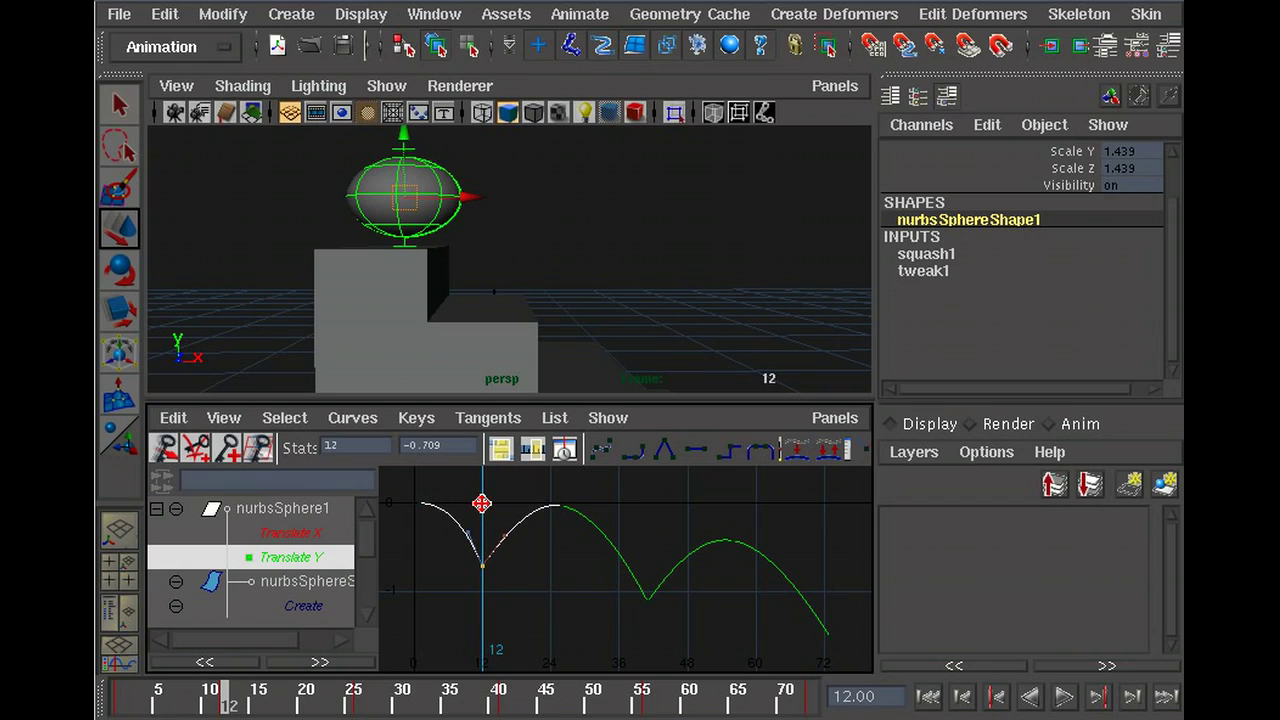
{"action": "middle_click_drag", "start_coordinate": [482, 503], "coordinate": [481, 506]}
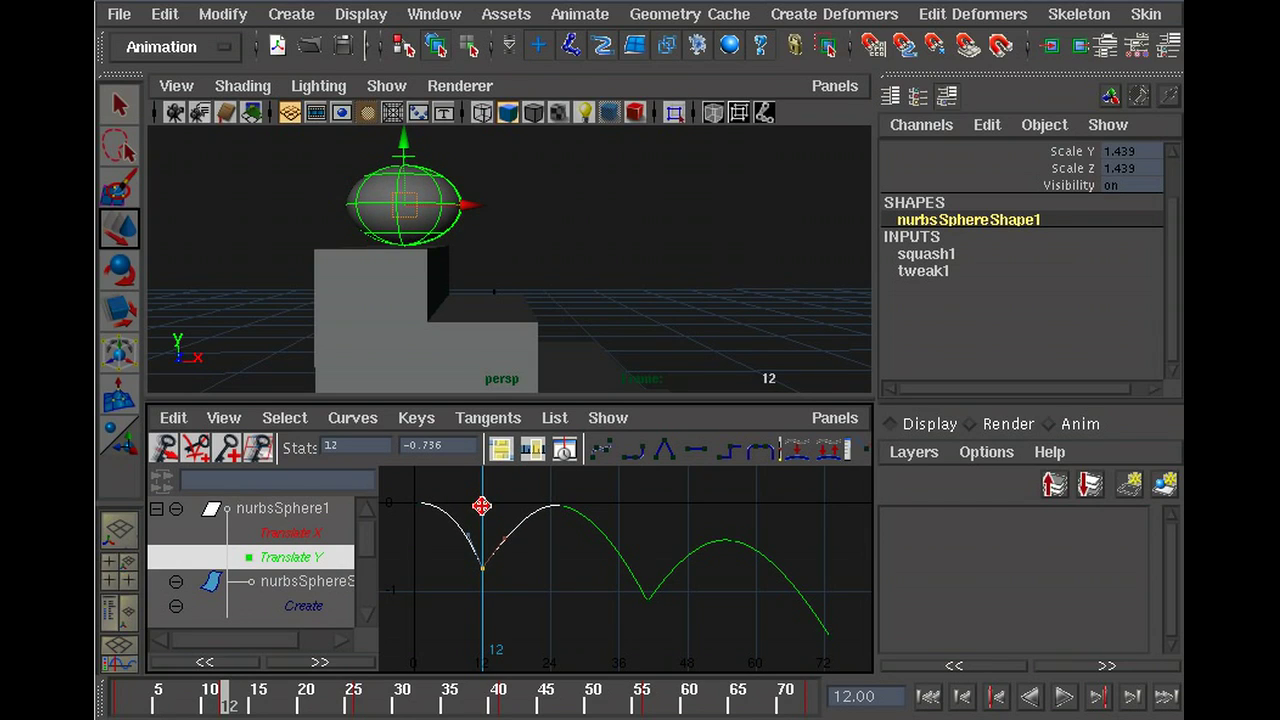
Step: At frame 41, lower the Translate Y impact keys at frames 41 and 73 together, bringing the last key to -1.547
{"action": "left_click", "coordinate": [649, 605]}
{"action": "left_click_drag", "start_coordinate": [322, 697], "coordinate": [359, 696]}
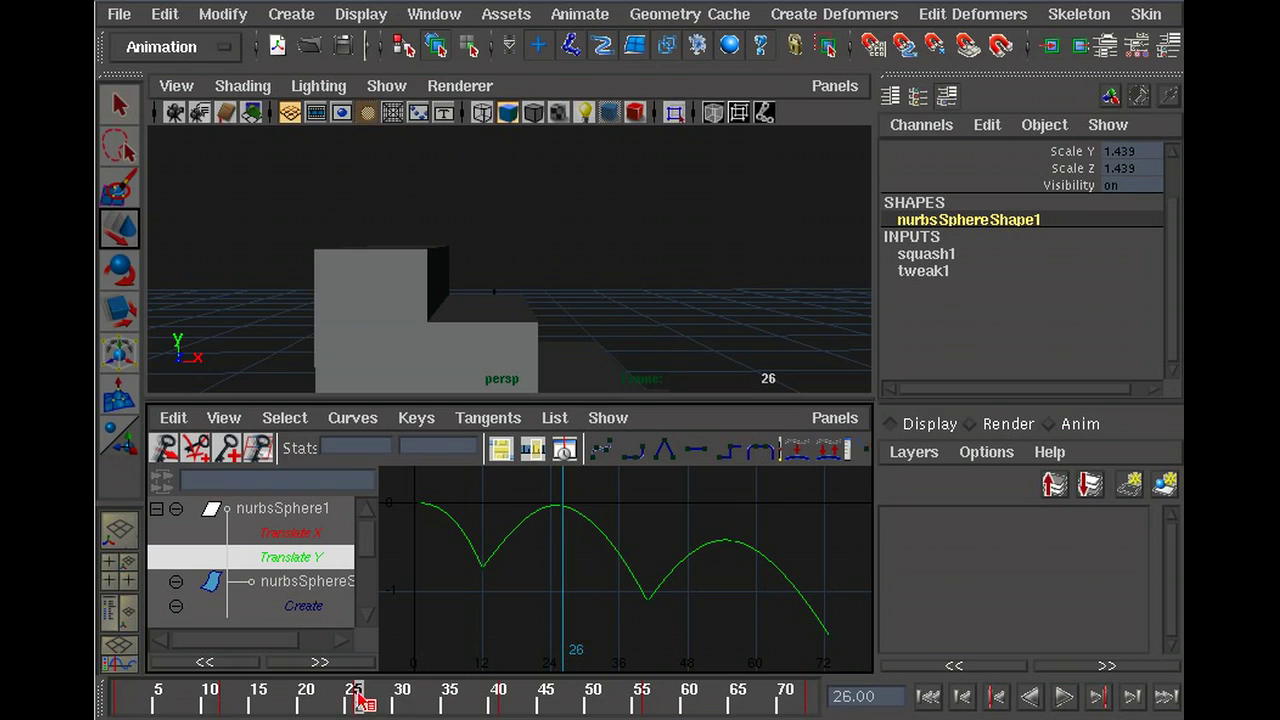
{"action": "scroll", "coordinate": [649, 366], "scroll_direction": "down", "scroll_amount": 5}
{"action": "left_click_drag", "start_coordinate": [468, 703], "coordinate": [504, 701]}
{"action": "middle_click_drag", "start_coordinate": [604, 305], "coordinate": [522, 238], "text": "alt"}
{"action": "scroll", "coordinate": [528, 271], "scroll_direction": "up", "scroll_amount": 2}
{"action": "scroll", "coordinate": [527, 276], "scroll_direction": "down", "scroll_amount": 1}
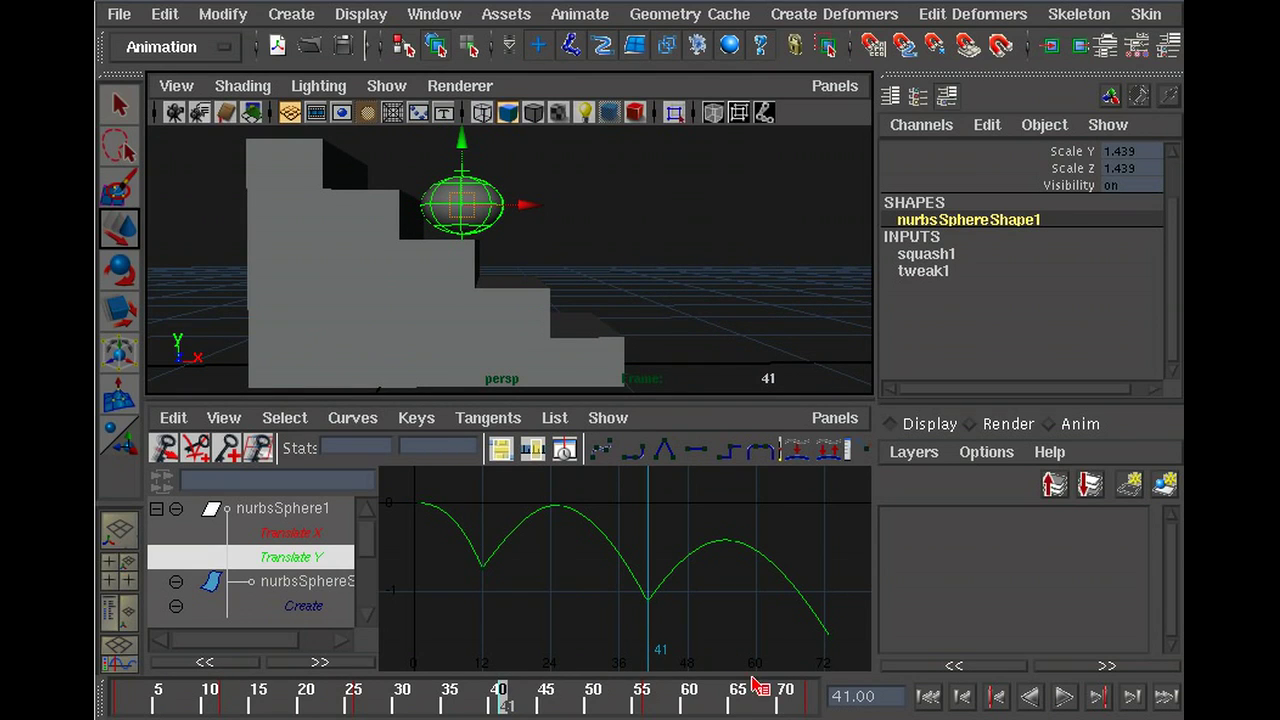
{"action": "left_click", "coordinate": [650, 601]}
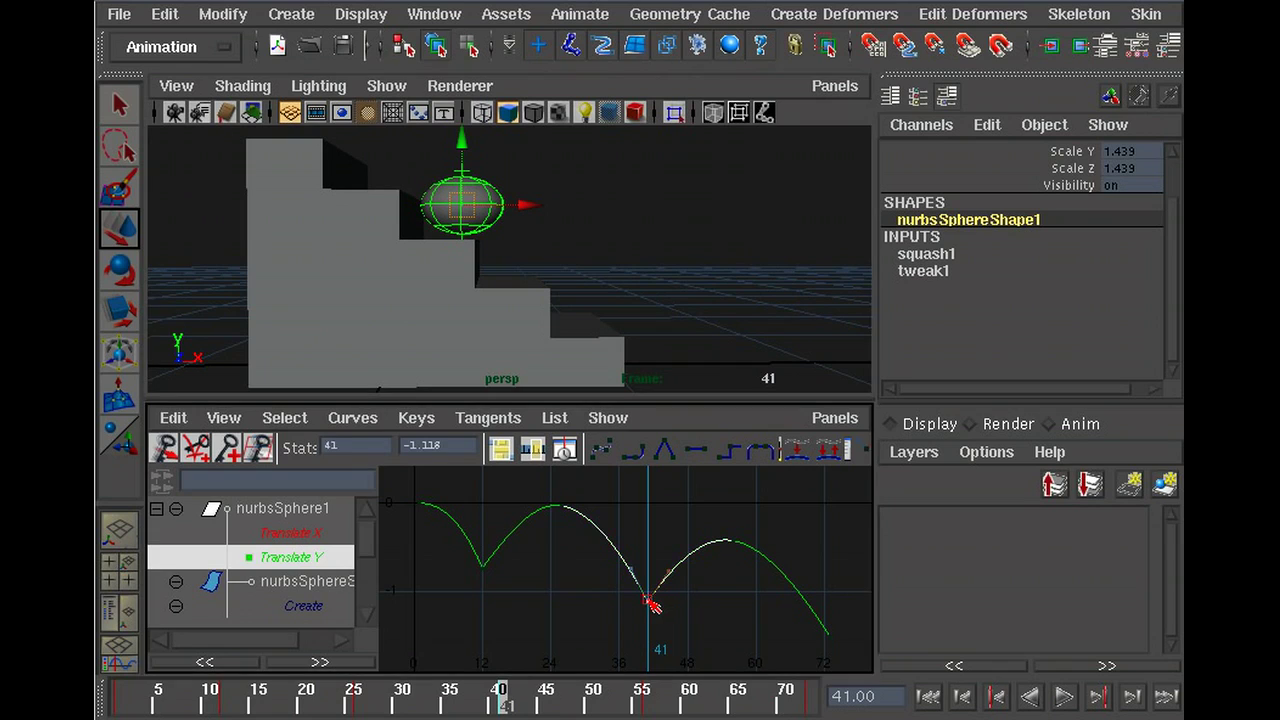
{"action": "left_click", "coordinate": [831, 637], "text": "shift"}
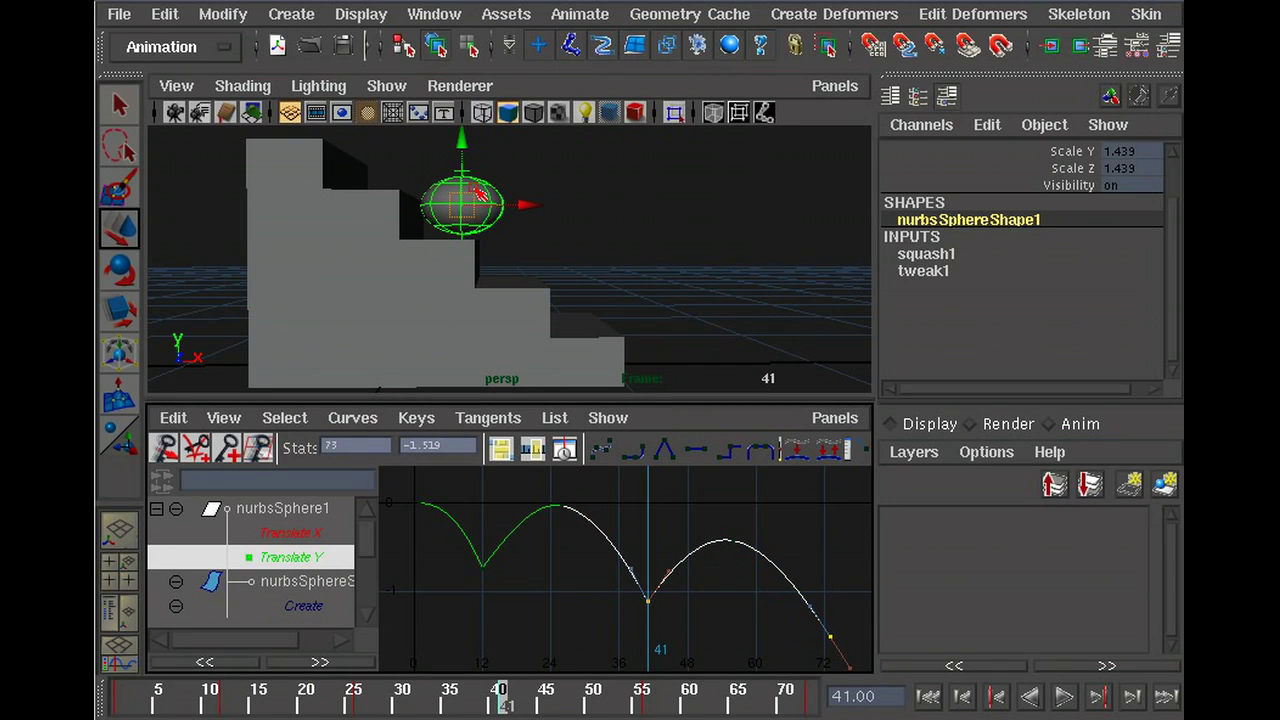
{"action": "middle_click_drag", "start_coordinate": [630, 528], "coordinate": [630, 531]}
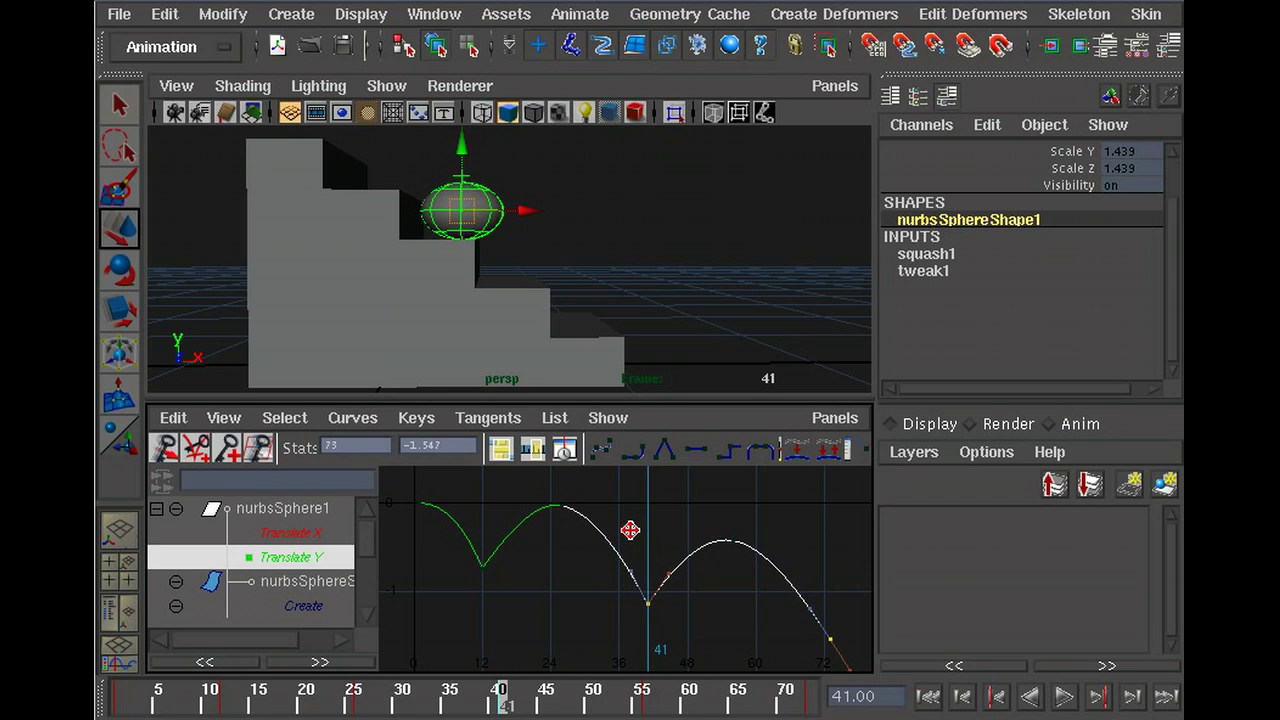
Step: Examine the ball's contact with the steps at the frame 41 and frame 73 impacts
{"action": "left_click_drag", "start_coordinate": [483, 328], "coordinate": [483, 343], "text": "alt"}
{"action": "scroll", "coordinate": [479, 314], "scroll_direction": "up", "scroll_amount": 5}
{"action": "scroll", "coordinate": [485, 318], "scroll_direction": "down", "scroll_amount": 4}
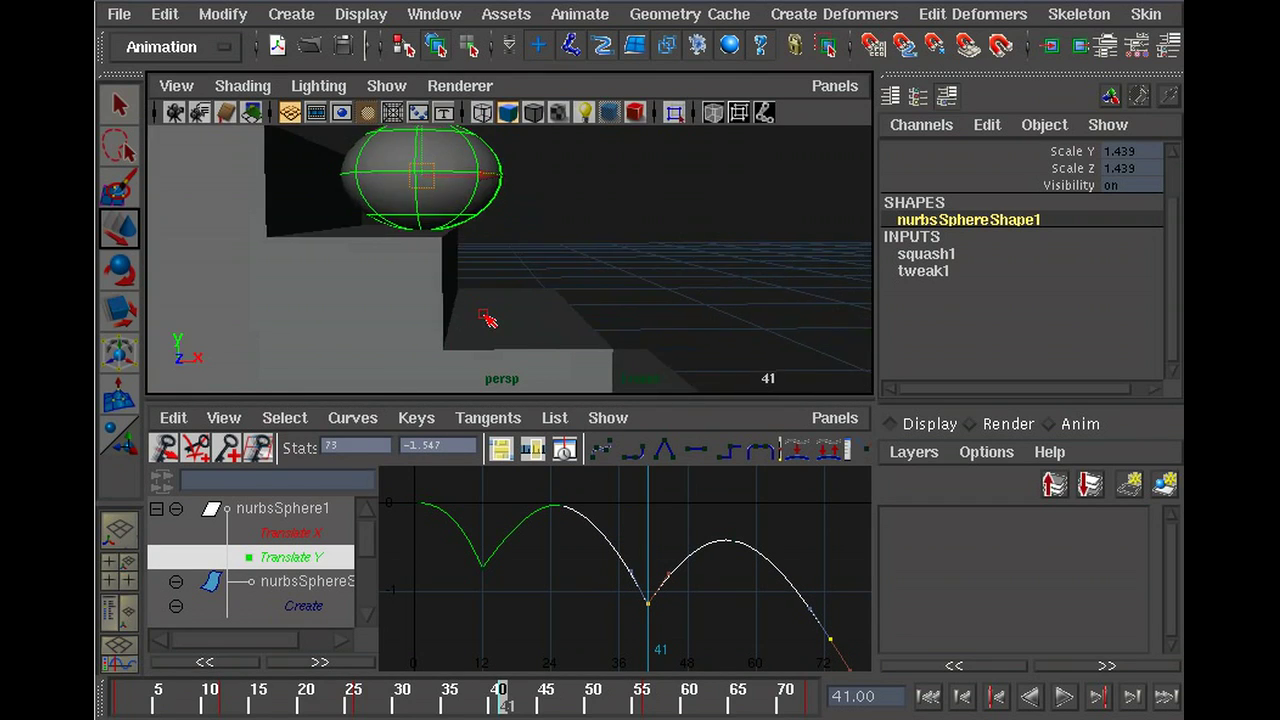
{"action": "left_click_drag", "start_coordinate": [643, 700], "coordinate": [809, 687]}
{"action": "left_click_drag", "start_coordinate": [671, 280], "coordinate": [614, 234], "text": "alt"}
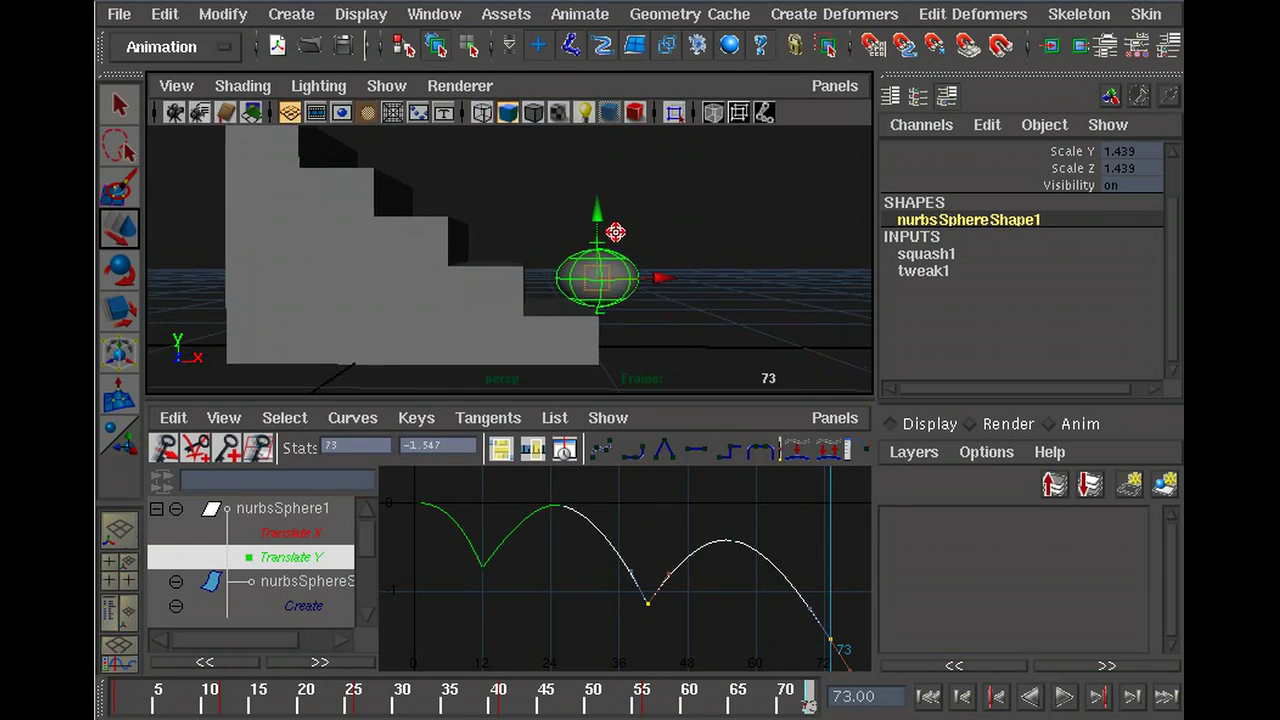
{"action": "scroll", "coordinate": [614, 228], "scroll_direction": "up", "scroll_amount": 3}
{"action": "left_click_drag", "start_coordinate": [690, 374], "coordinate": [662, 346], "text": "alt"}
{"action": "right_click_drag", "start_coordinate": [645, 318], "coordinate": [463, 283], "text": "alt"}
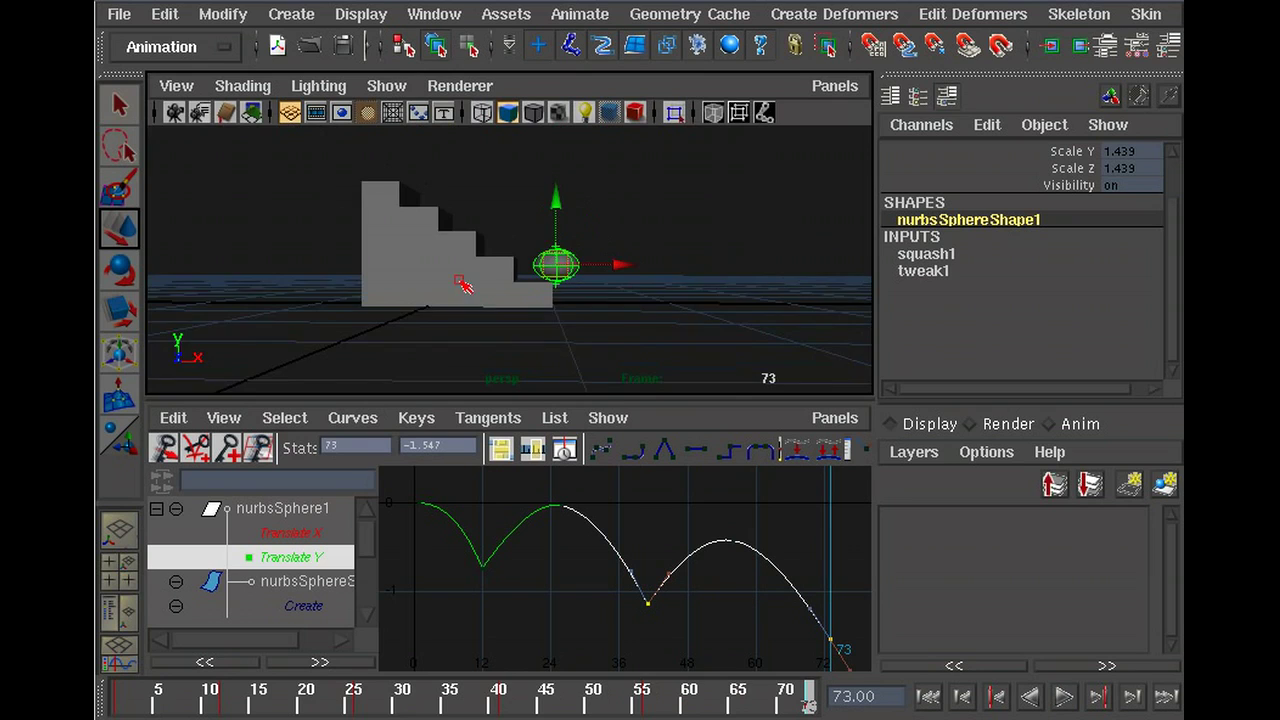
{"action": "middle_click_drag", "start_coordinate": [503, 304], "coordinate": [577, 368], "text": "alt"}
{"action": "right_click_drag", "start_coordinate": [577, 368], "coordinate": [650, 380], "text": "alt"}
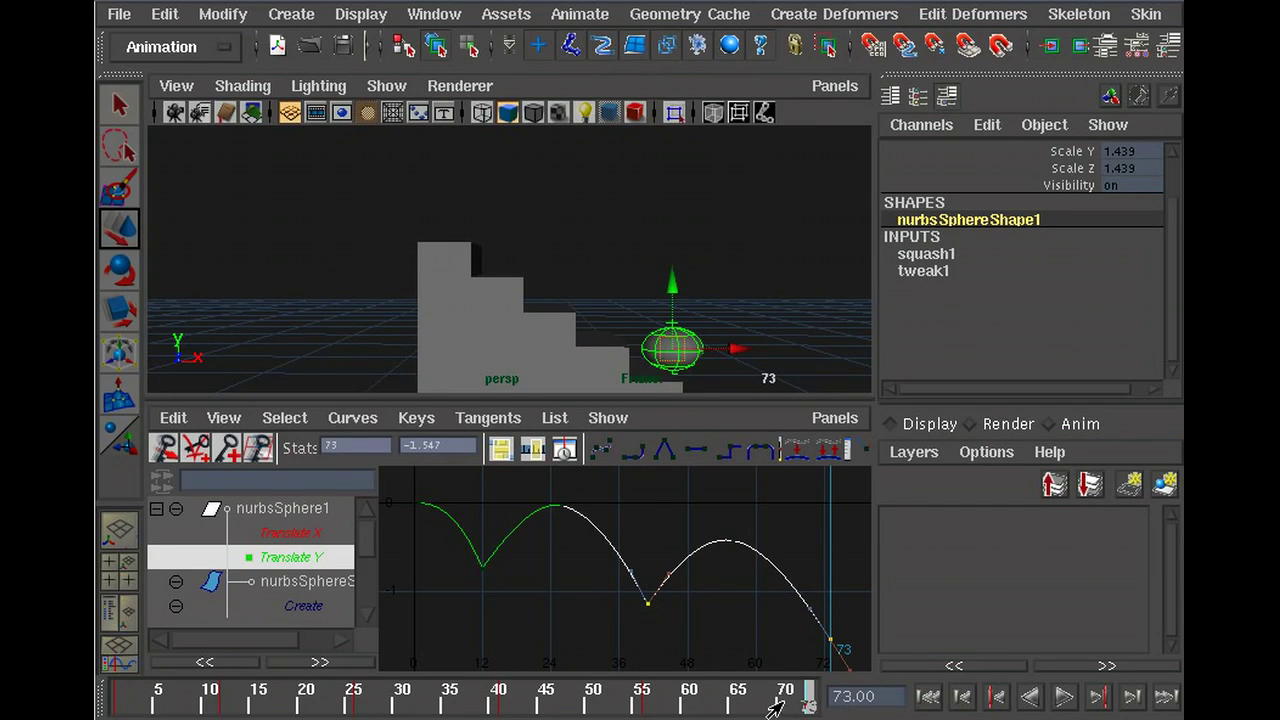
Step: Return to frame 1 and frame the ball and the whole staircase in the perspective view
{"action": "left_click_drag", "start_coordinate": [456, 705], "coordinate": [116, 700]}
{"action": "scroll", "coordinate": [517, 310], "scroll_direction": "down", "scroll_amount": 2}
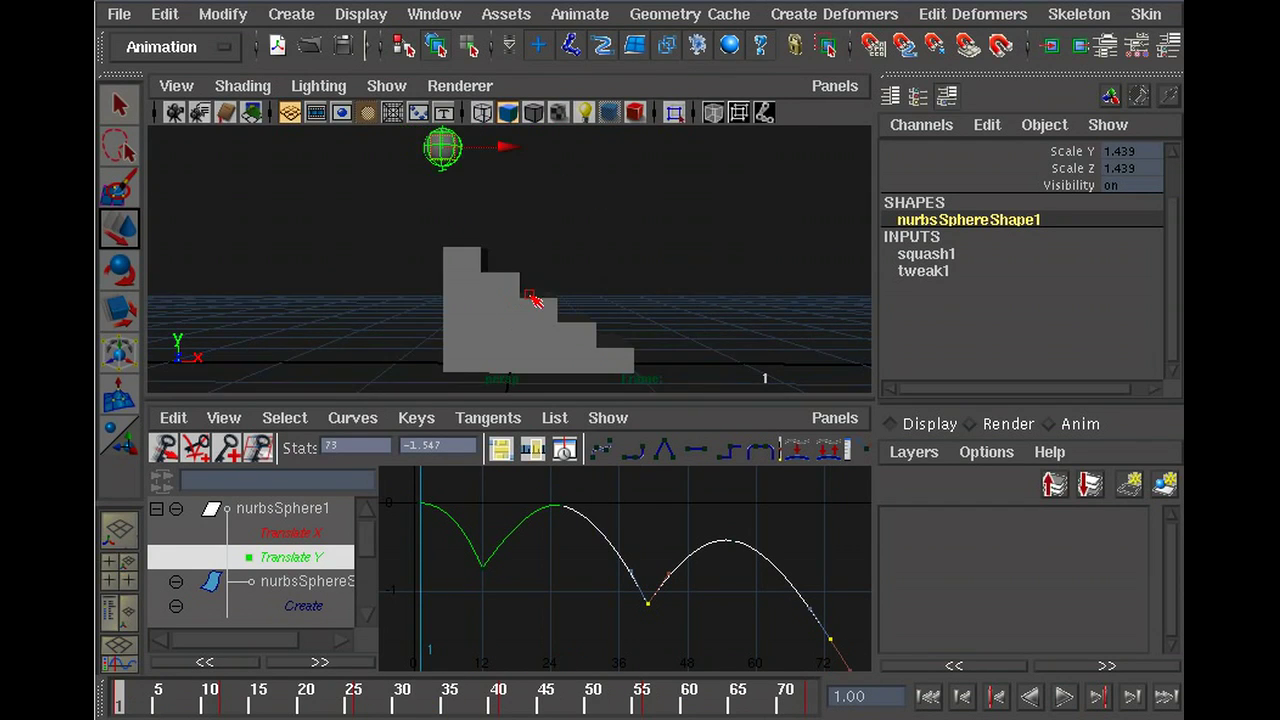
{"action": "middle_click_drag", "start_coordinate": [531, 296], "coordinate": [523, 364], "text": "alt"}
{"action": "right_click_drag", "start_coordinate": [523, 364], "coordinate": [554, 320], "text": "alt"}
{"action": "middle_click_drag", "start_coordinate": [554, 320], "coordinate": [540, 301], "text": "alt"}
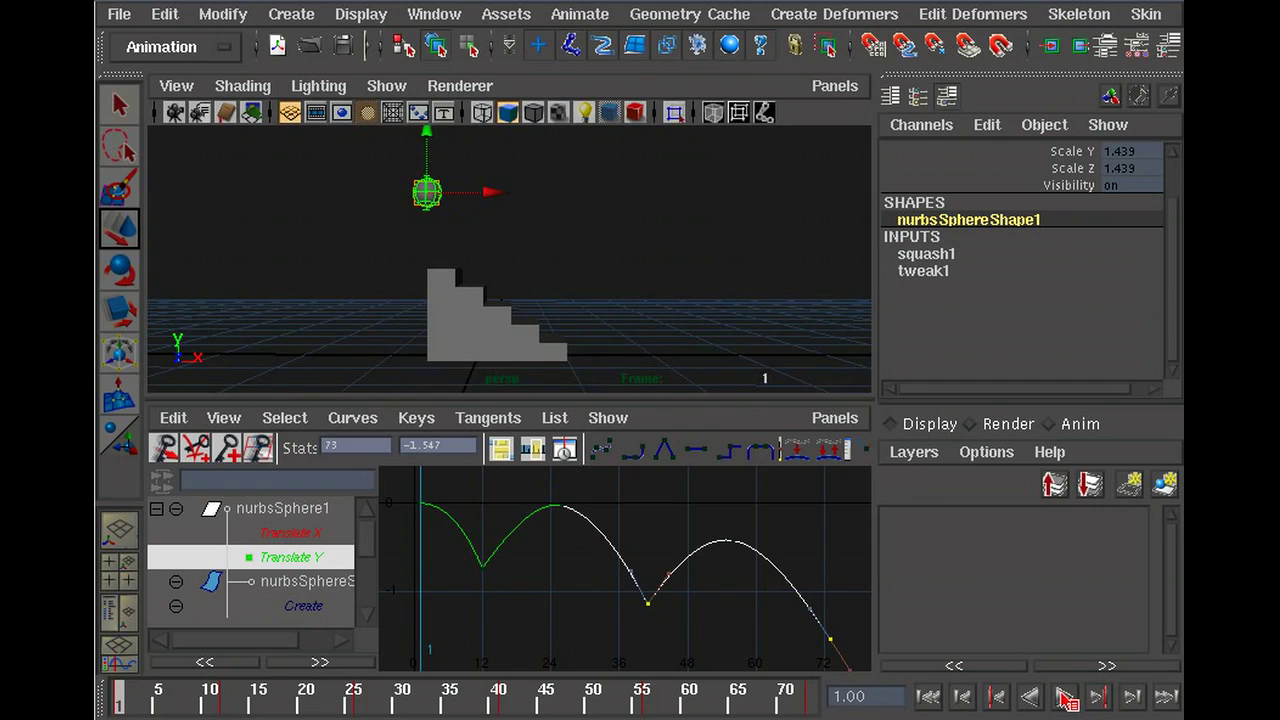